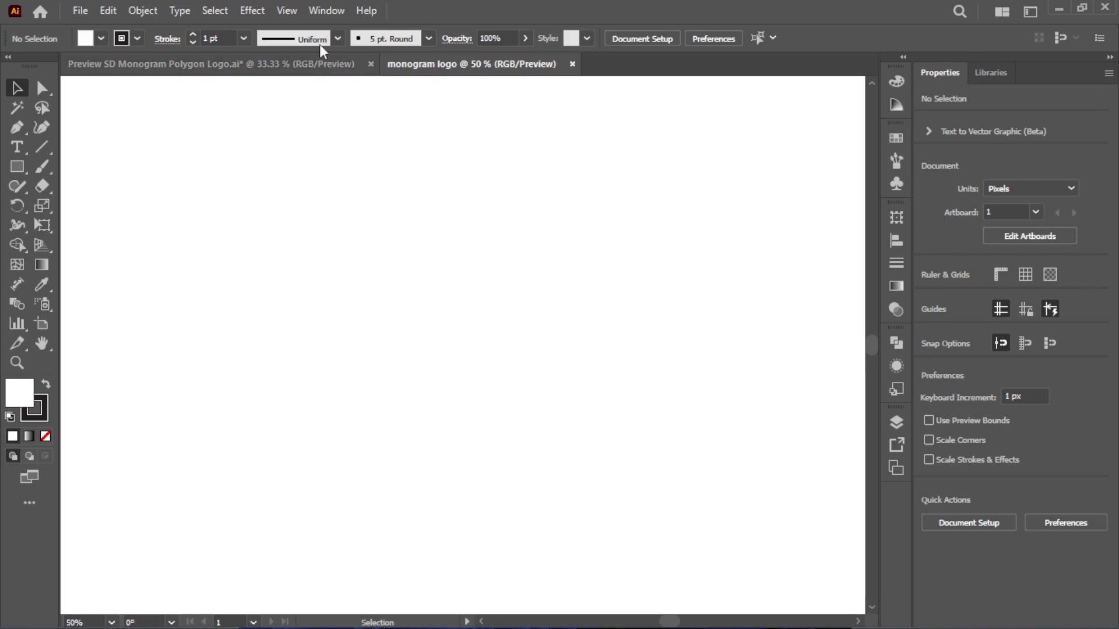
Step: Choose the Essentials Classic workspace
left_click(326, 10)
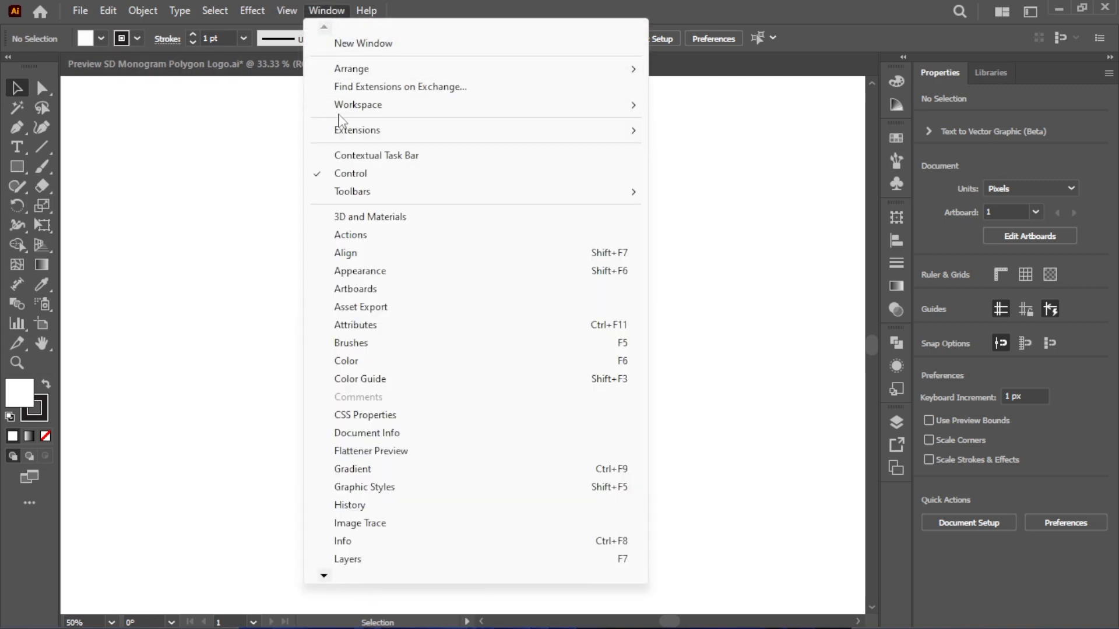
mouse_move(346, 115)
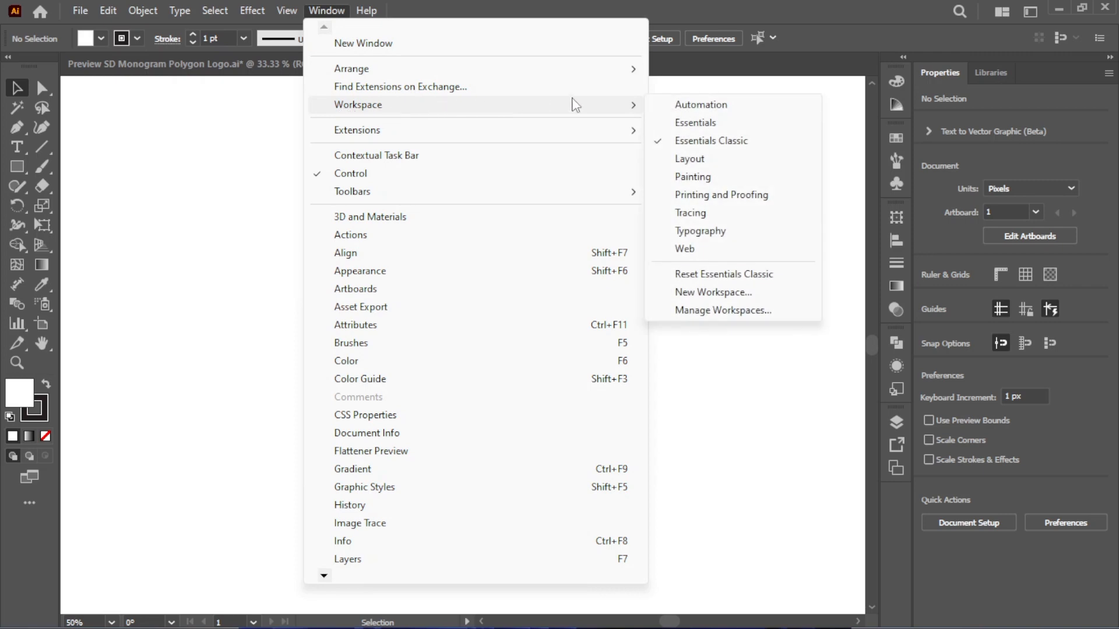
left_click(682, 142)
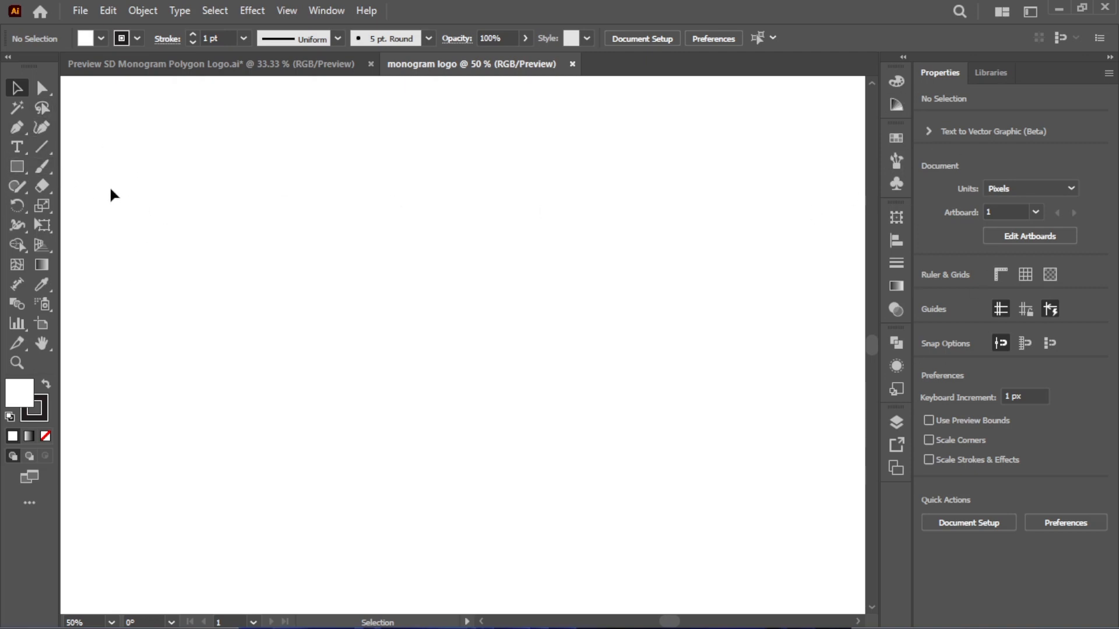
Step: Set the fill to None and draw a nearly vertical line segment about 553 px tall on the artboard
left_click(45, 148)
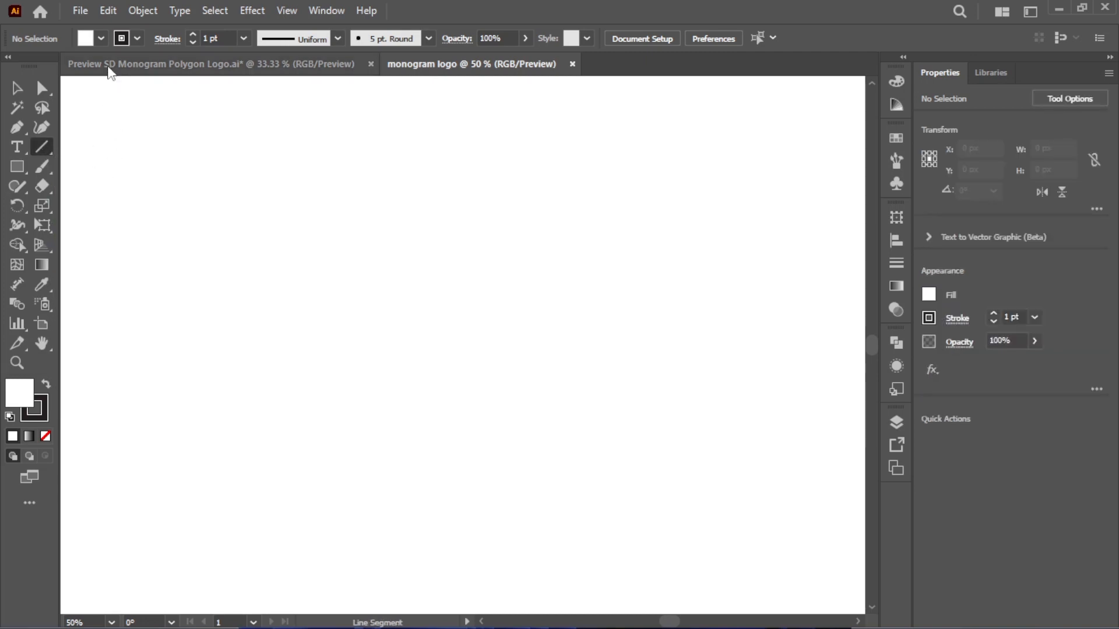
left_click(101, 39)
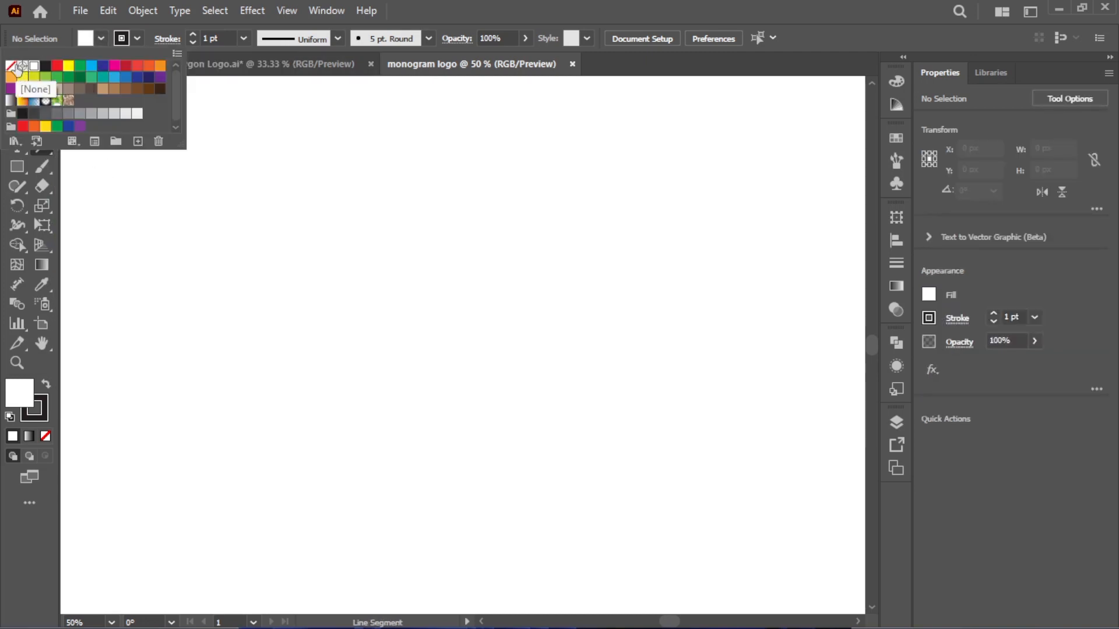
left_click(11, 66)
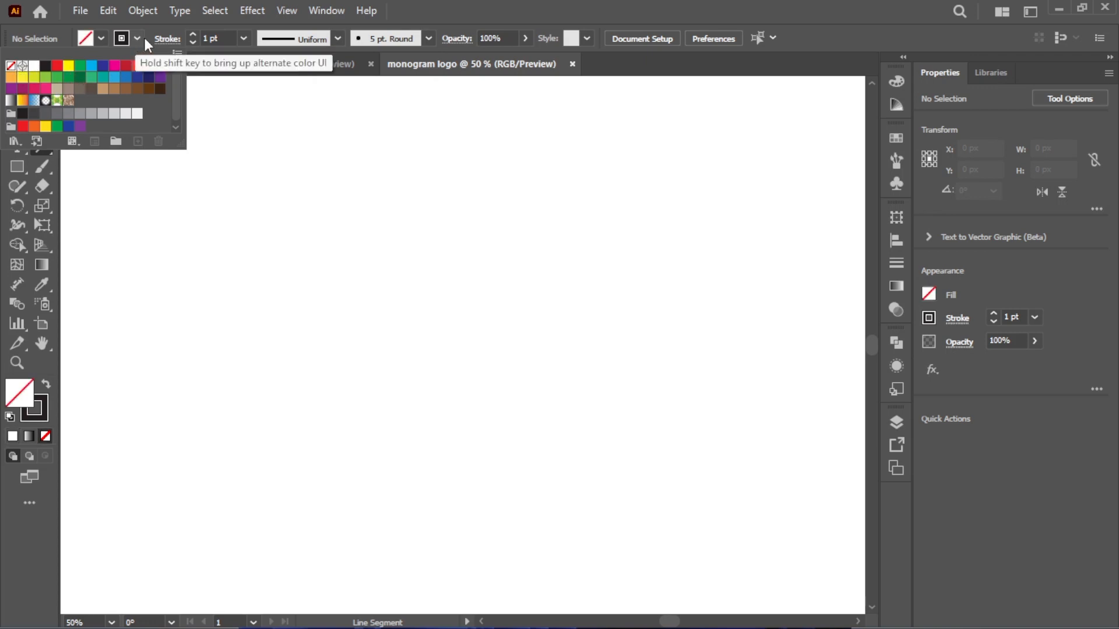
key("Escape")
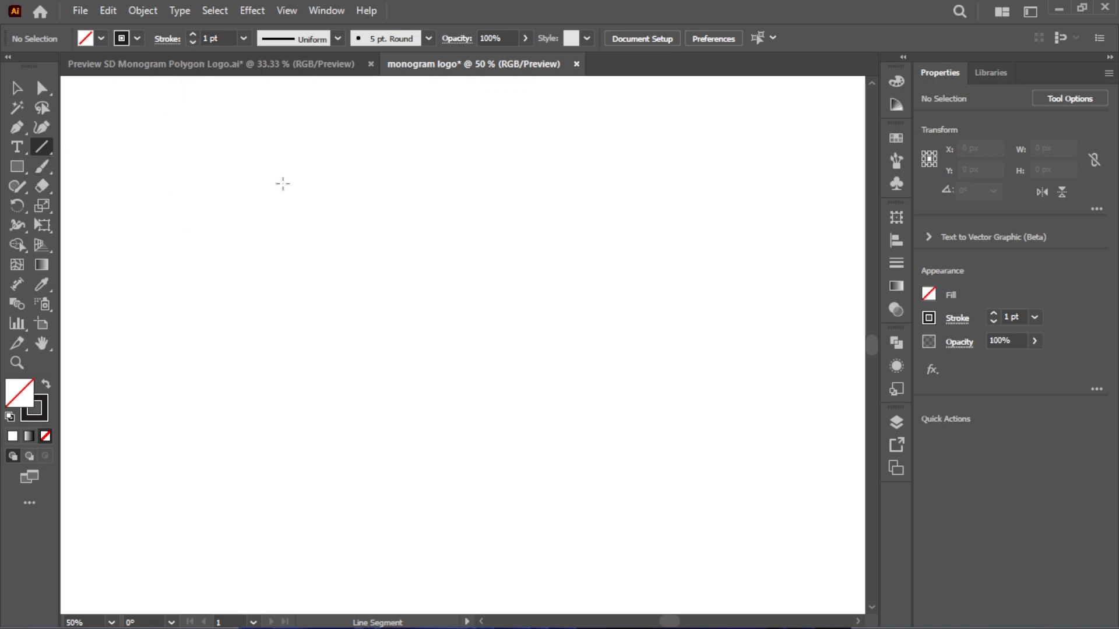
left_click_drag(296, 172, 300, 523)
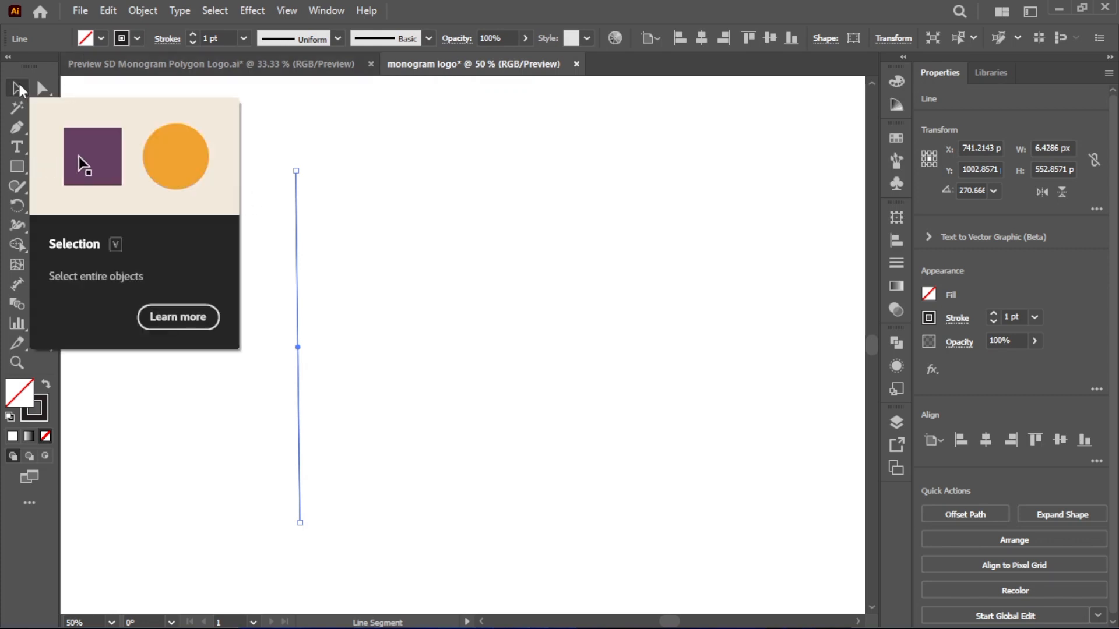
Step: Set the line's rotation to 270° and move it slightly up and to the right on the artboard
key("v")
left_click_drag(242, 149, 330, 294)
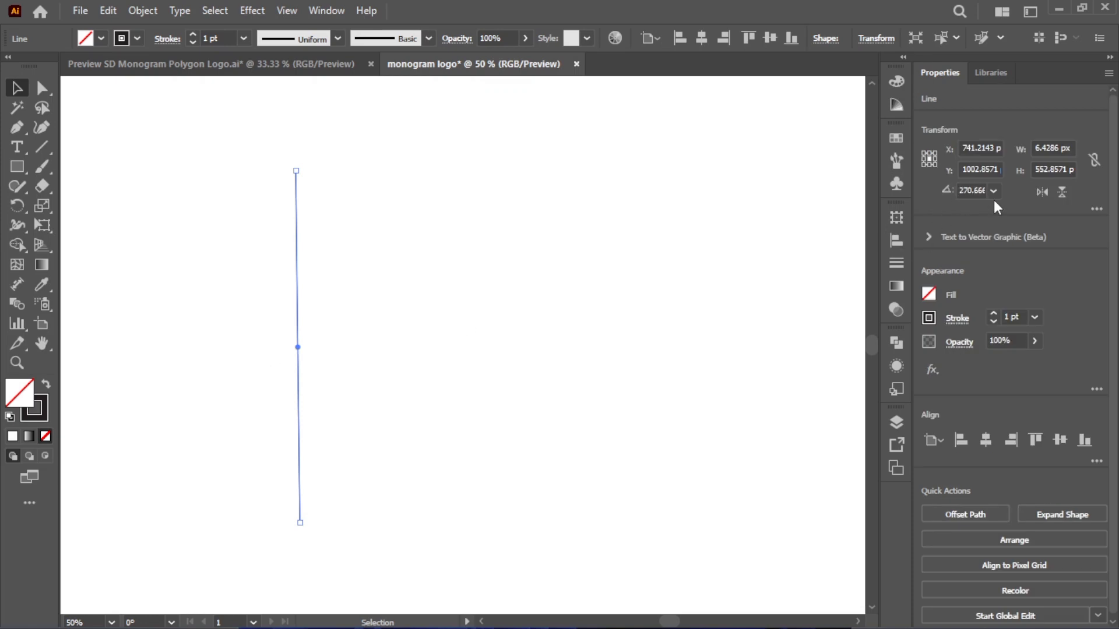
left_click(993, 192)
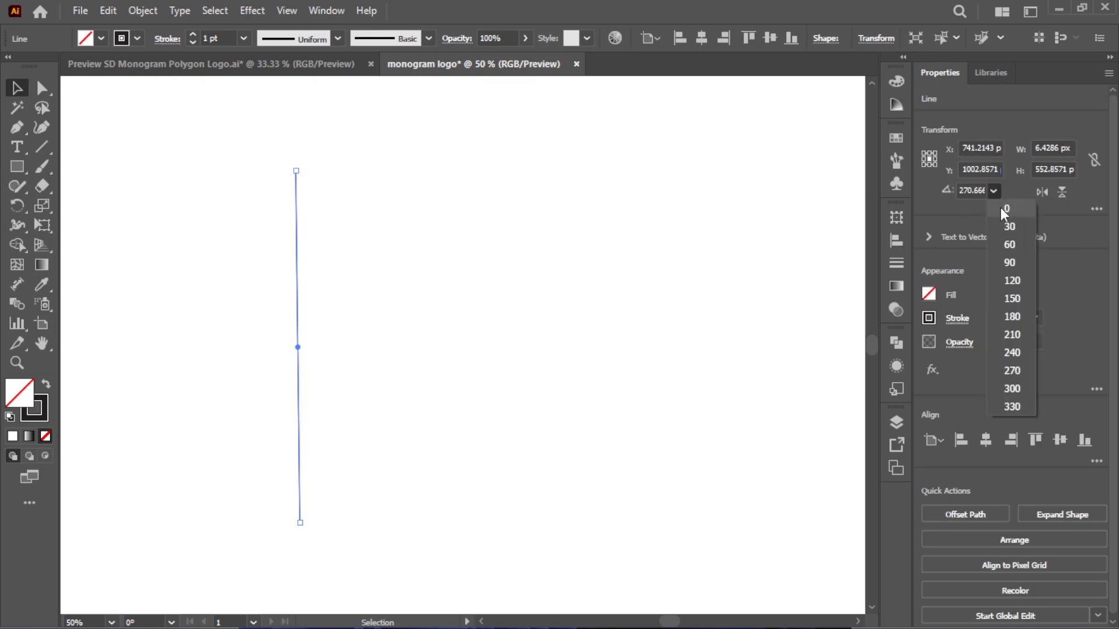
left_click(1012, 369)
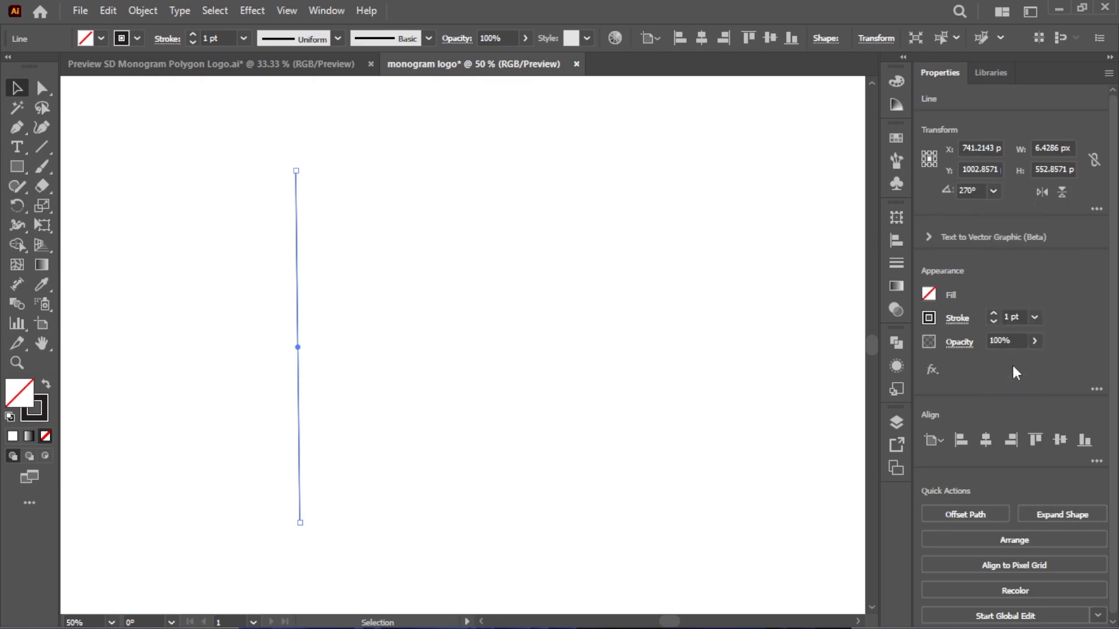
left_click_drag(244, 153, 366, 385)
left_click_drag(296, 335, 308, 307)
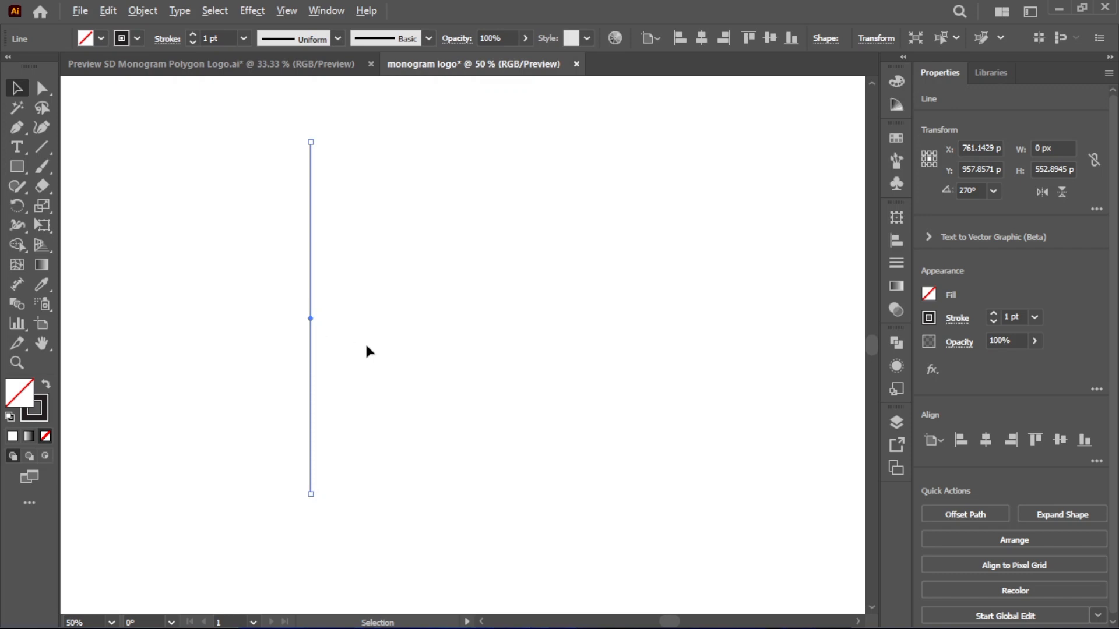
Step: Copy the vertical line about 21 px to the right and repeat the copy until there are fourteen evenly spaced lines
left_click_drag(310, 320, 321, 318)
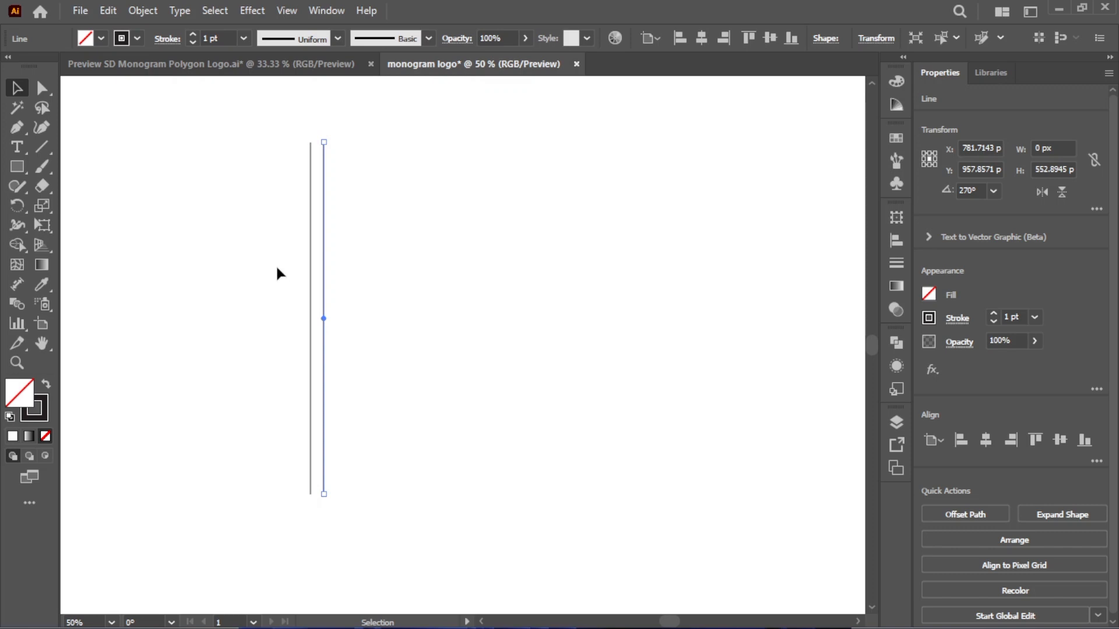
key("a")
key("ctrl+d")
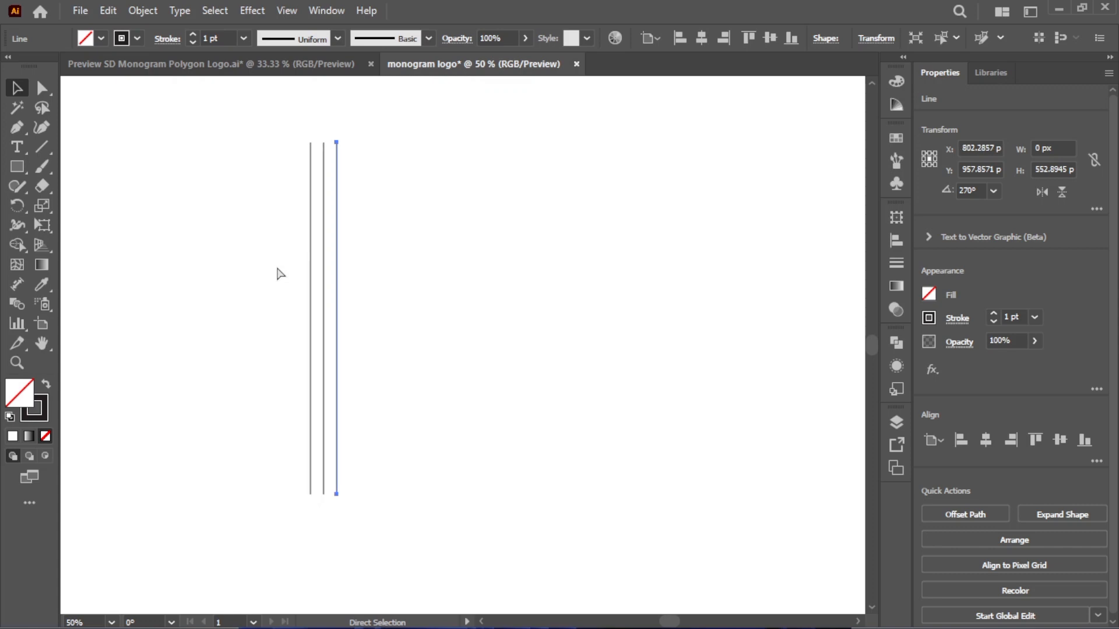
key("ctrl+d")
key("ctrl+d")
key("ctrl+d")
key("ctrl+d")
key("ctrl+d")
key("ctrl+d")
key("ctrl+d")
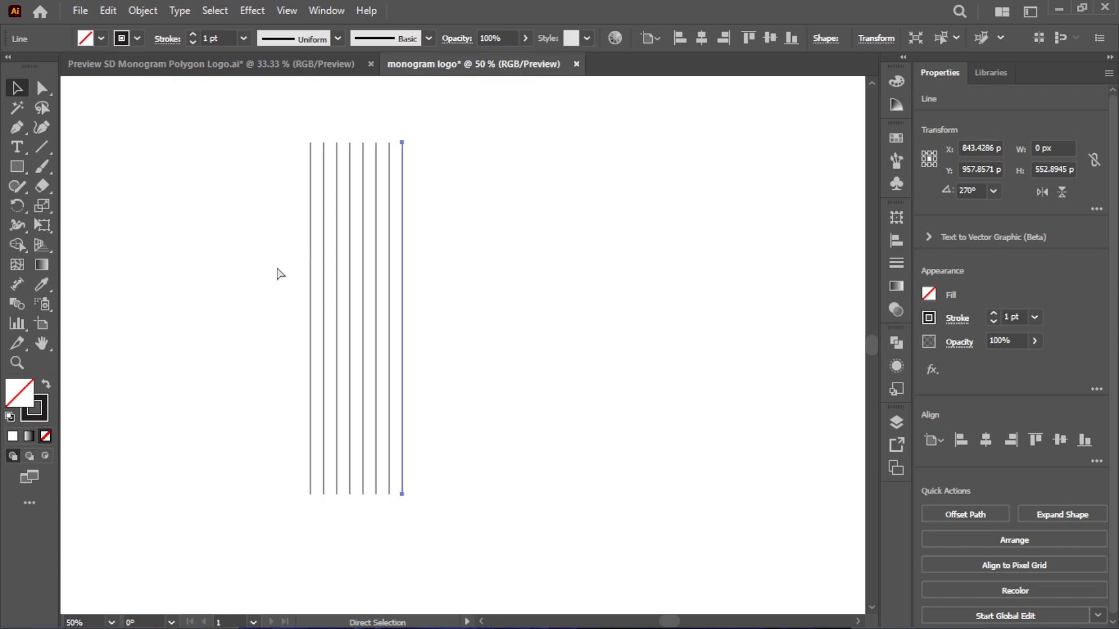
key("ctrl+d")
key("ctrl+d")
key("ctrl+d")
key("ctrl+d")
key("v")
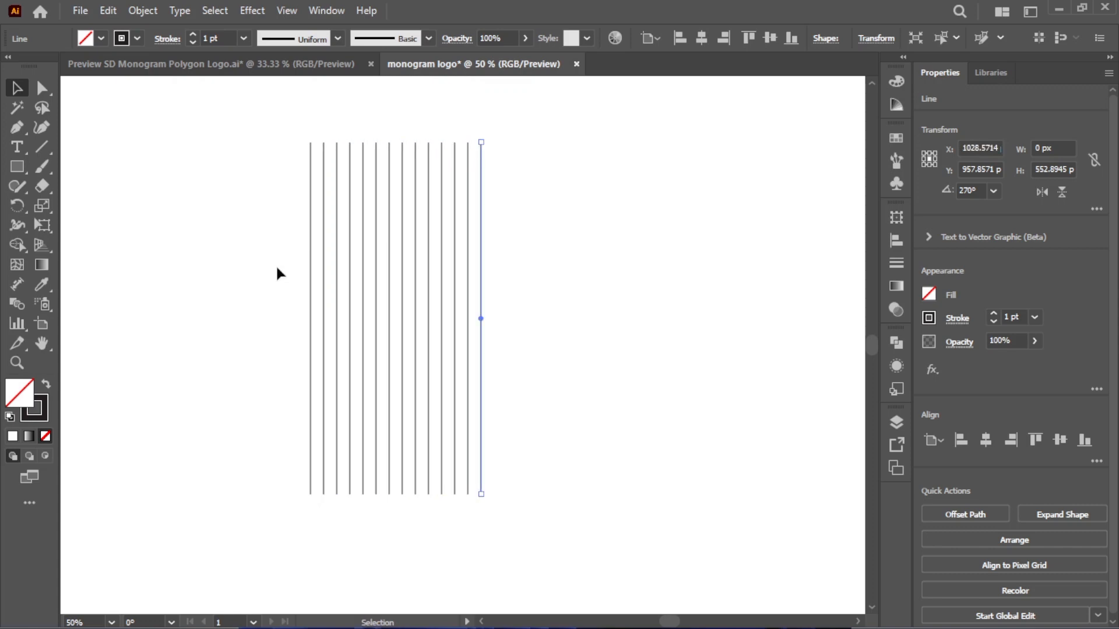
left_click(179, 281)
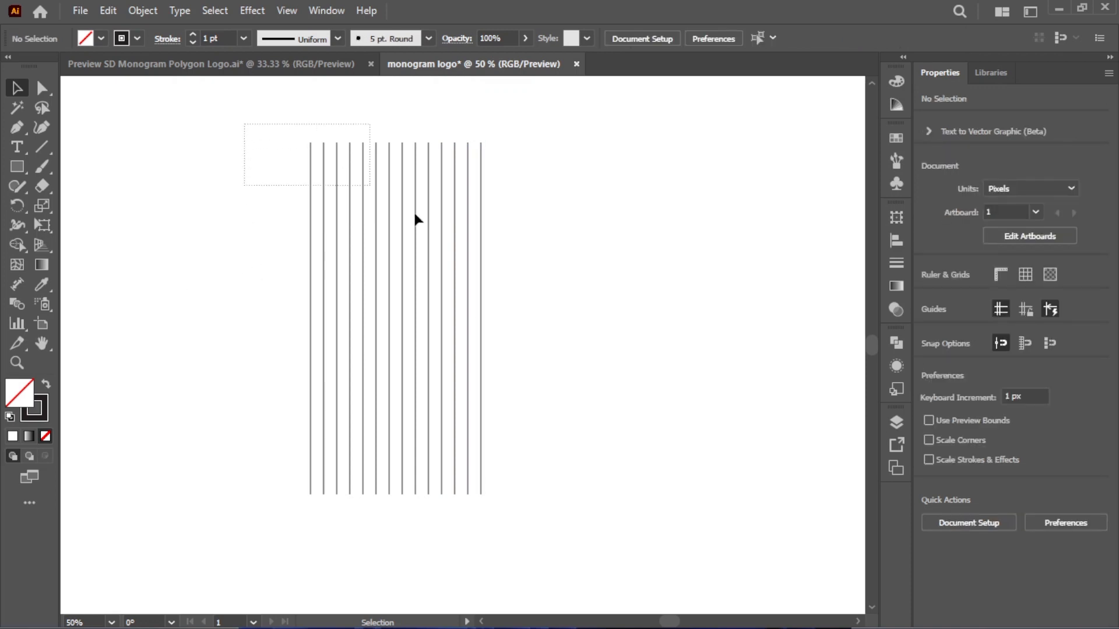
Step: Align all the vertical lines by their vertical centers and group them
left_click_drag(415, 218, 571, 298)
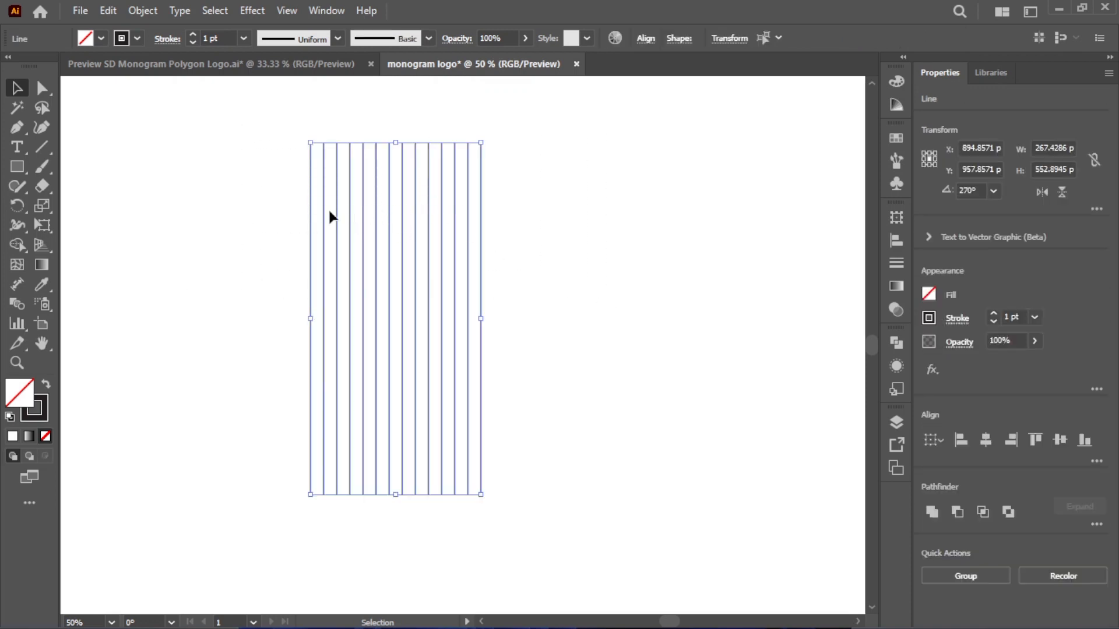
left_click(264, 133)
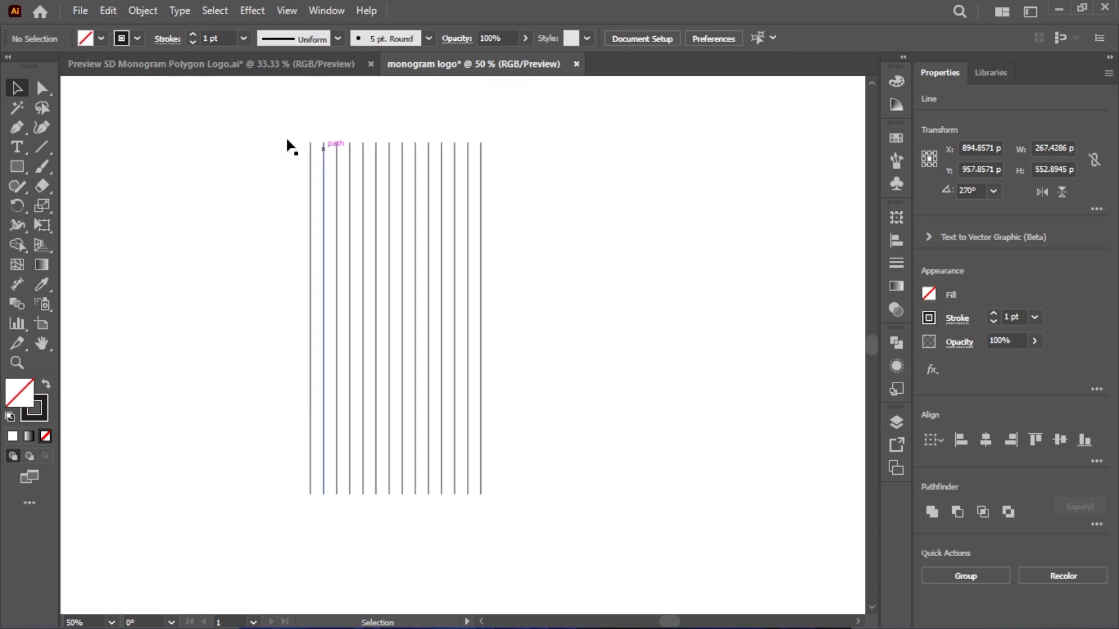
left_click_drag(229, 105, 556, 289)
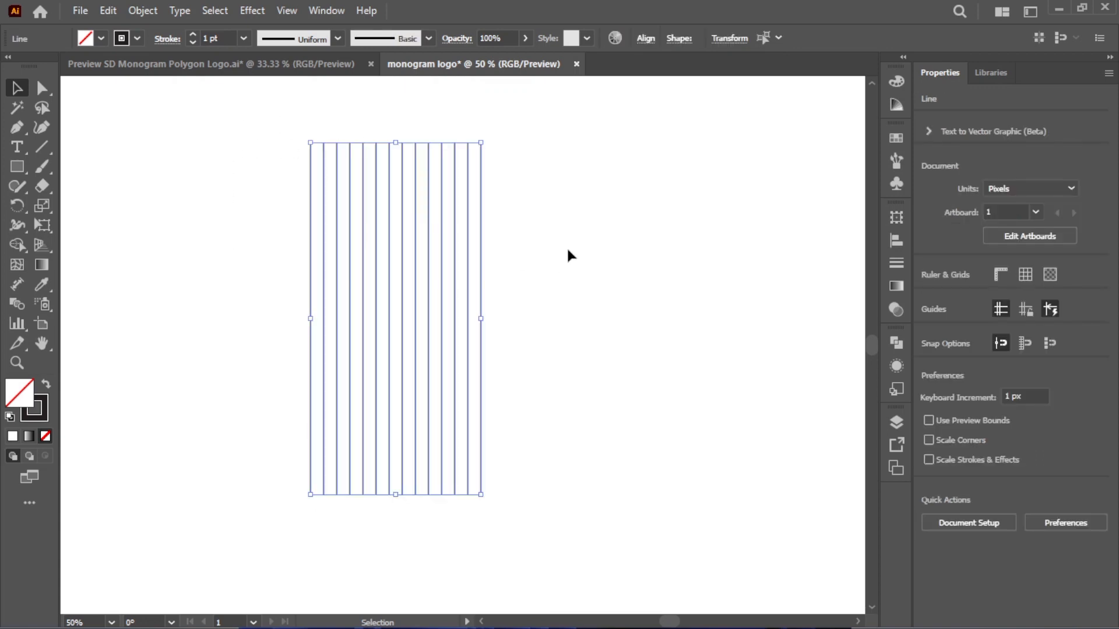
left_click(646, 40)
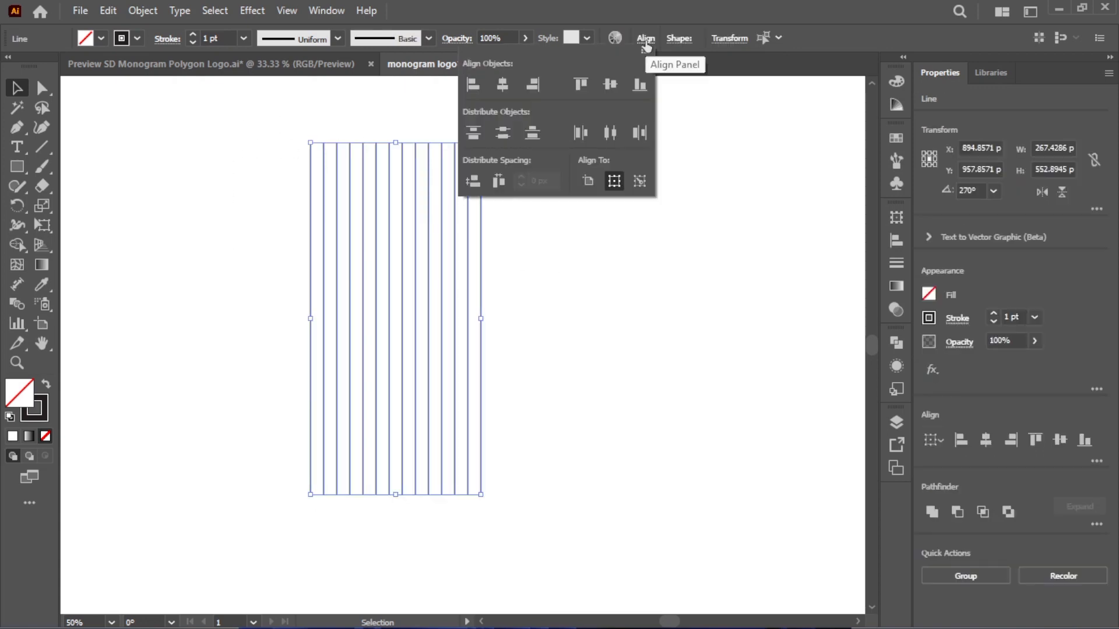
left_click(606, 92)
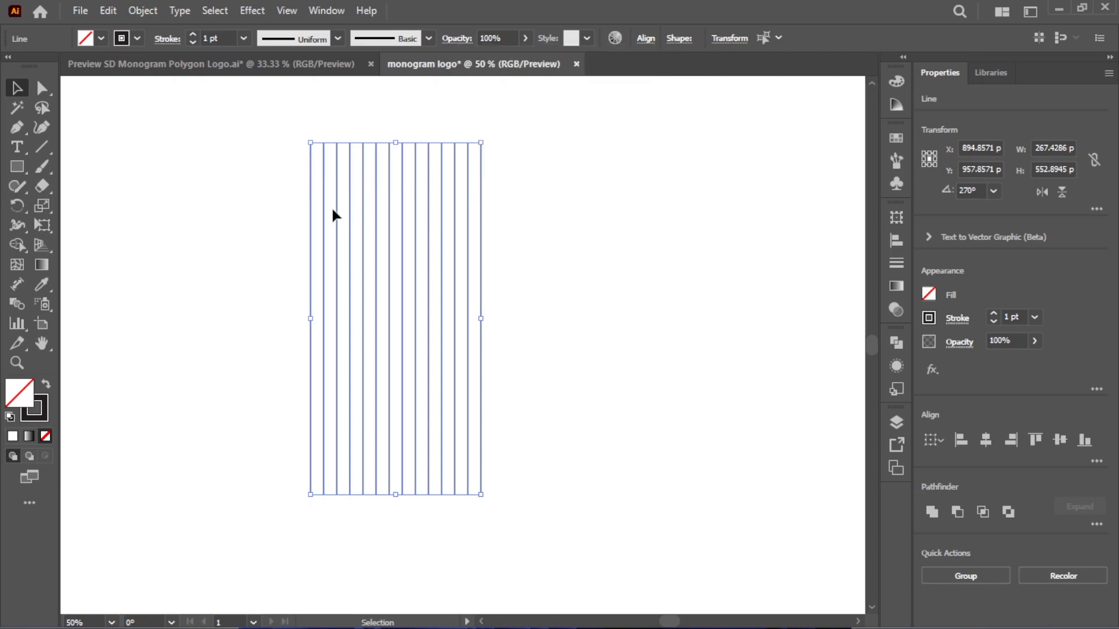
right_click(382, 192)
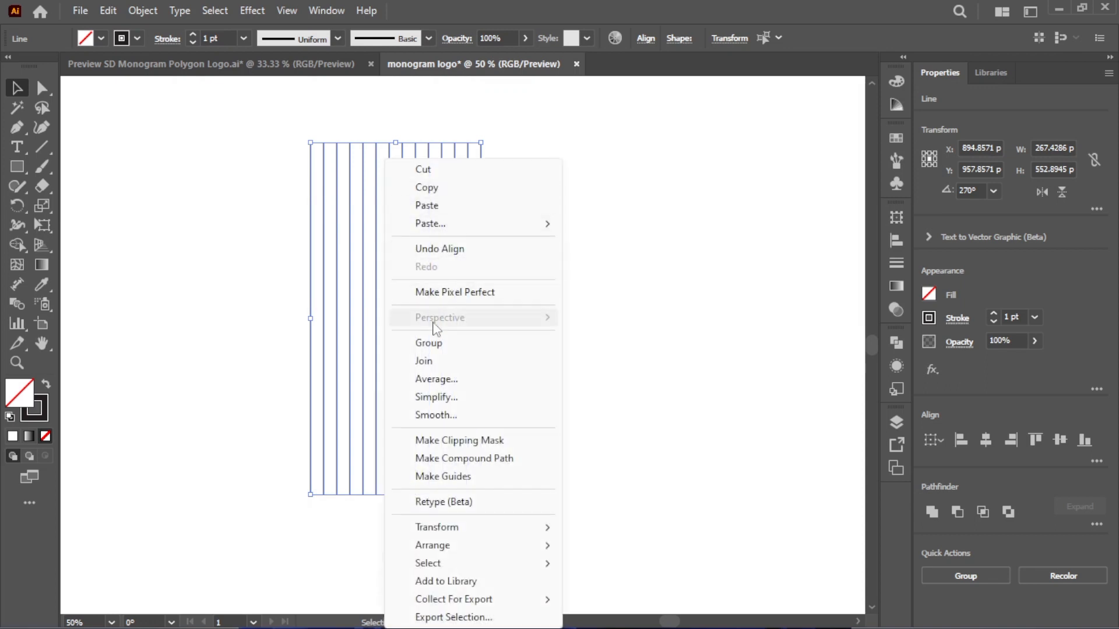
left_click(435, 344)
left_click(256, 146)
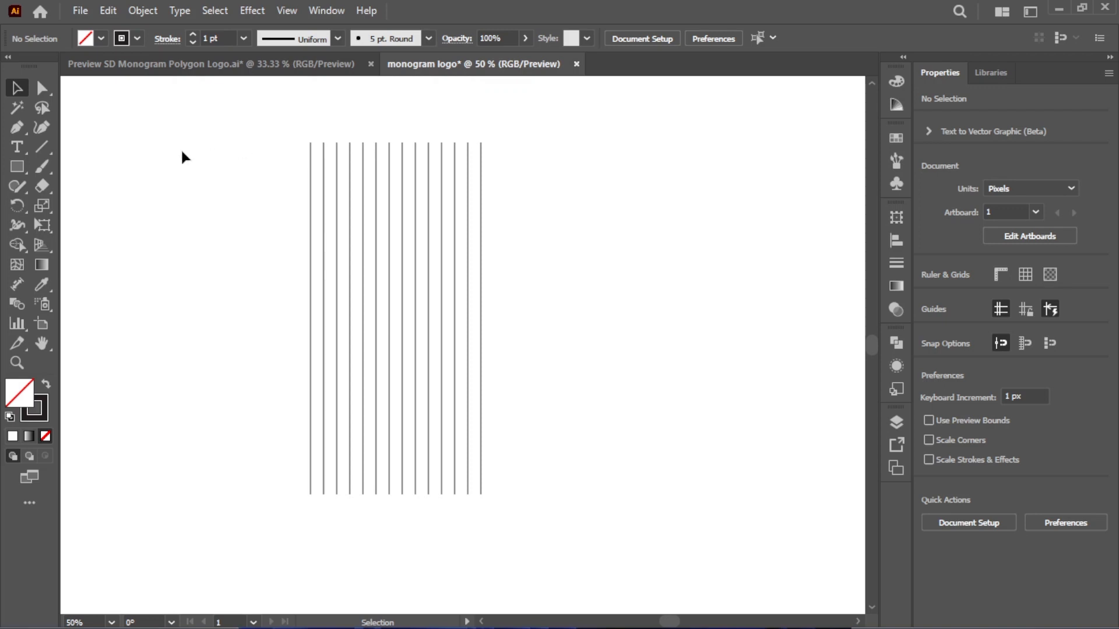
Step: Draw a hexagon about 272 px wide and 236 px high to the right of the line group
left_click(13, 173)
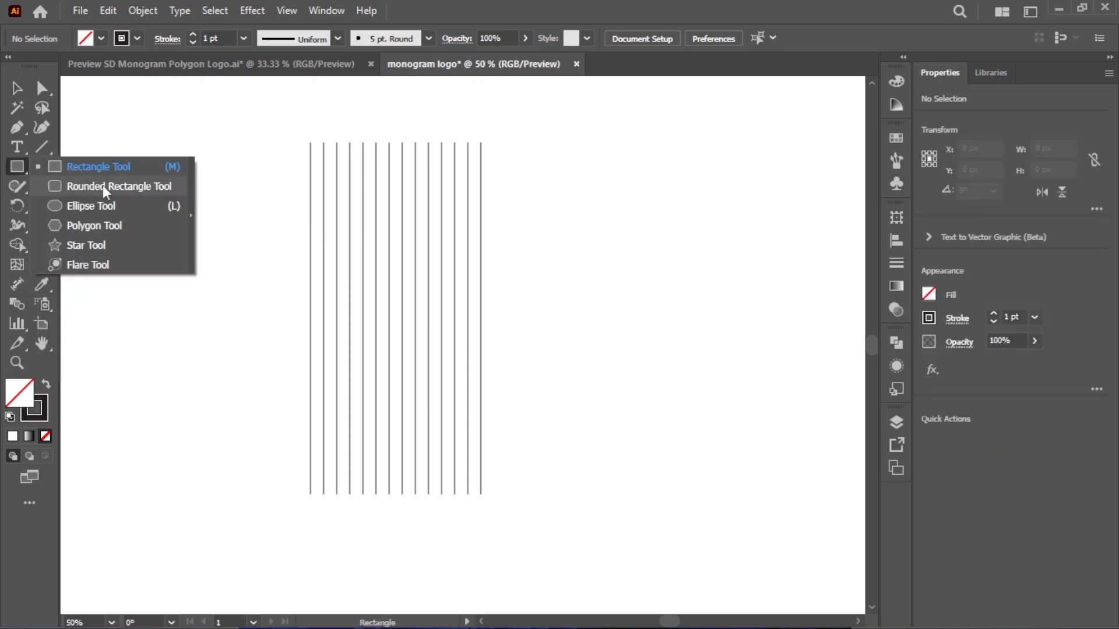
left_click(101, 225)
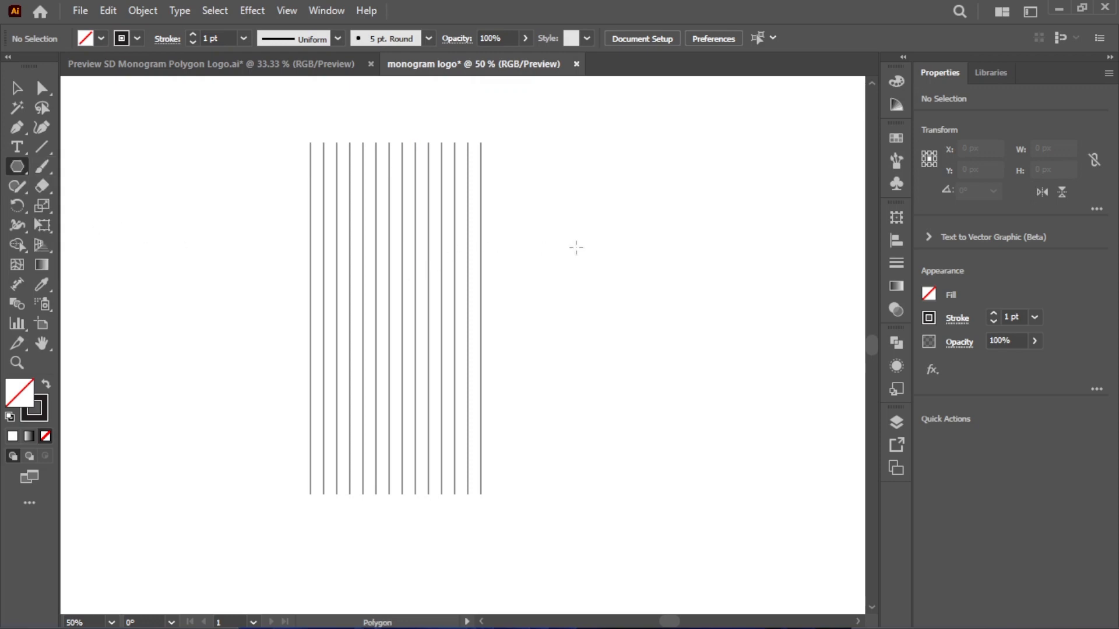
left_click_drag(577, 234, 598, 309)
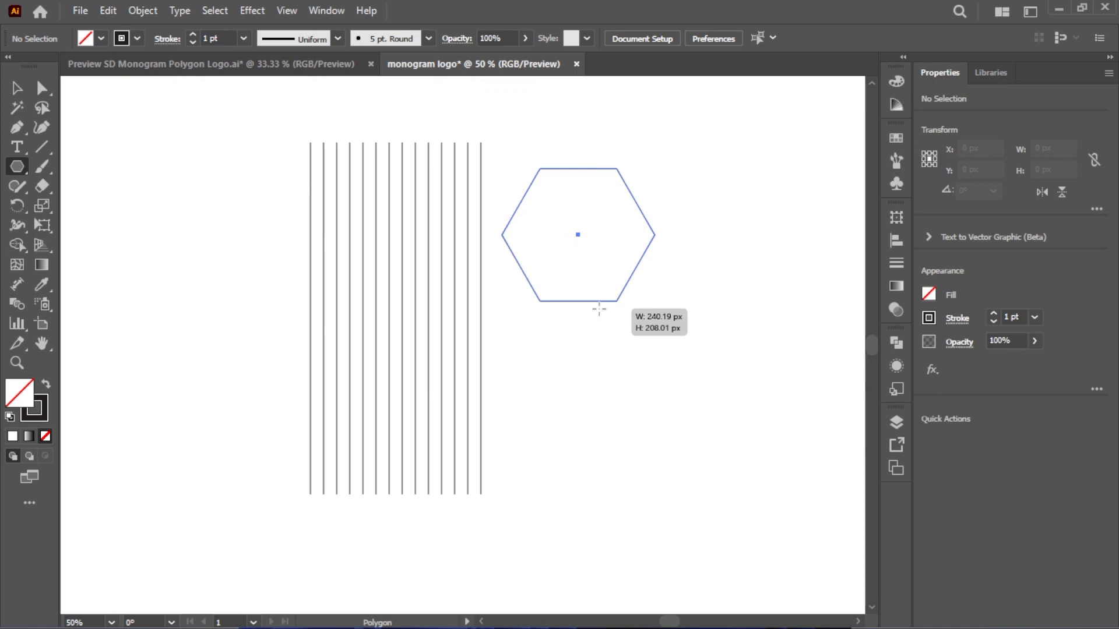
left_click_drag(599, 308, 601, 318)
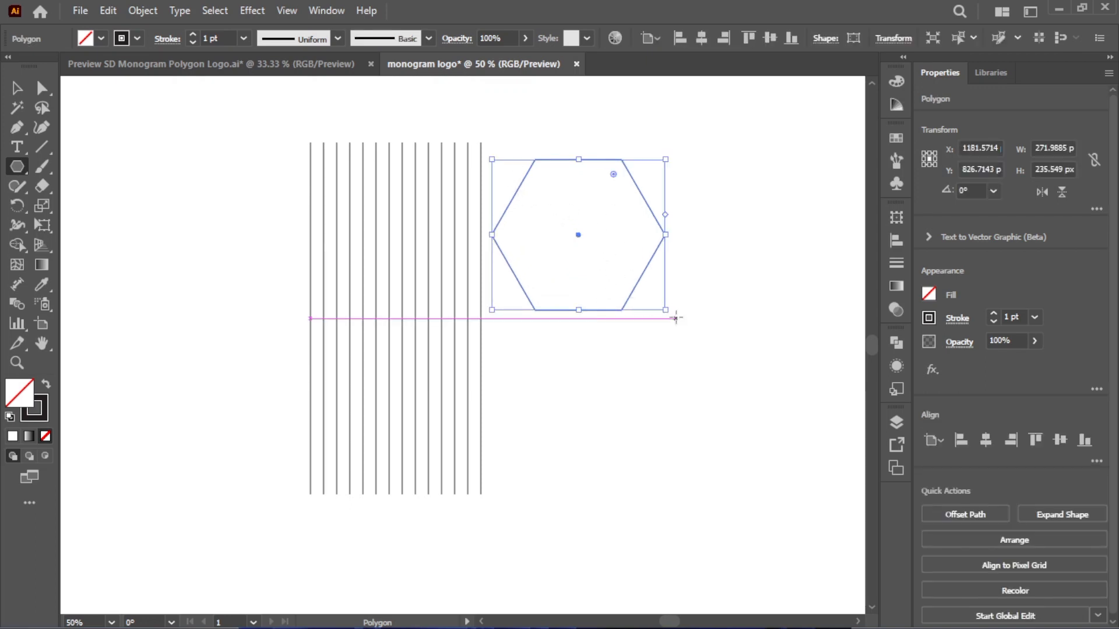
Step: Rotate the hexagon to 270° so a corner points up, and move it down and farther right from the lines
left_click_drag(672, 311, 504, 324)
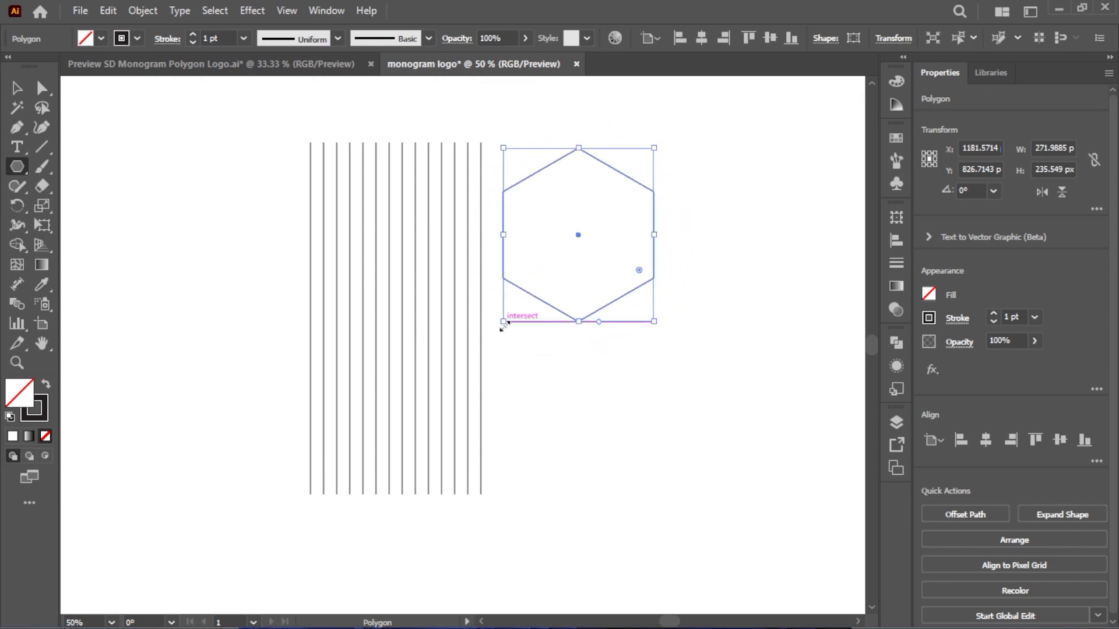
left_click(16, 88)
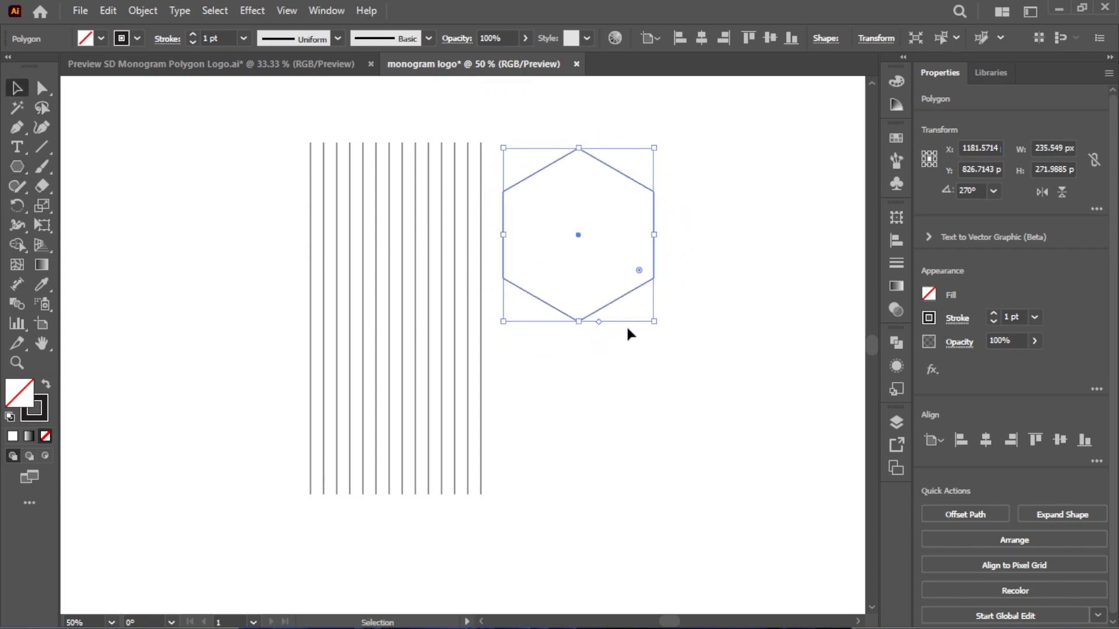
left_click_drag(576, 235, 634, 303)
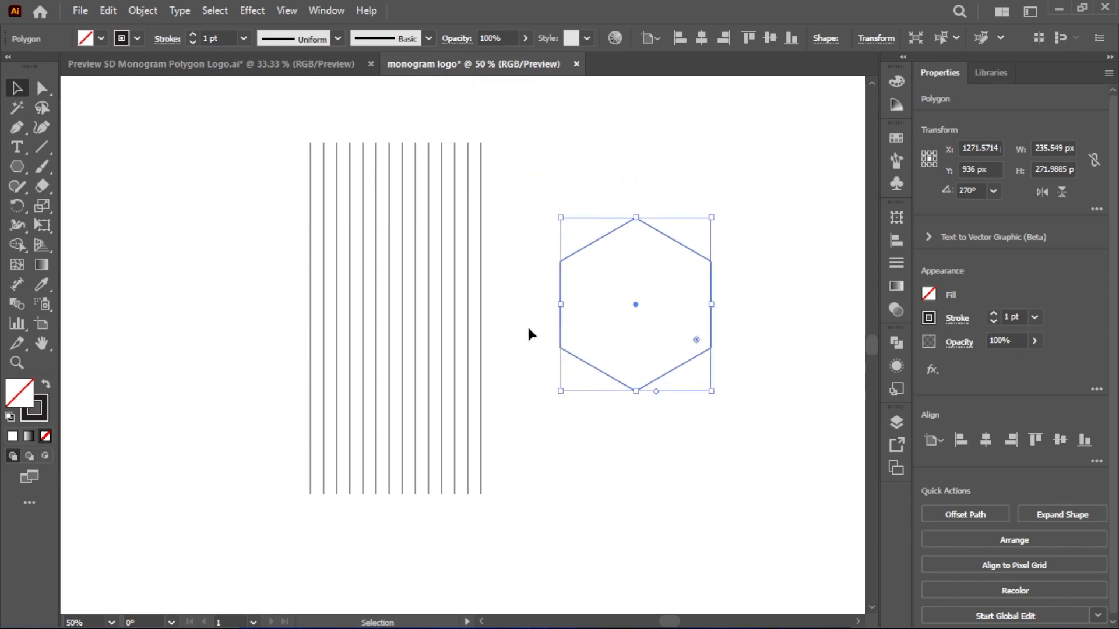
left_click(519, 298)
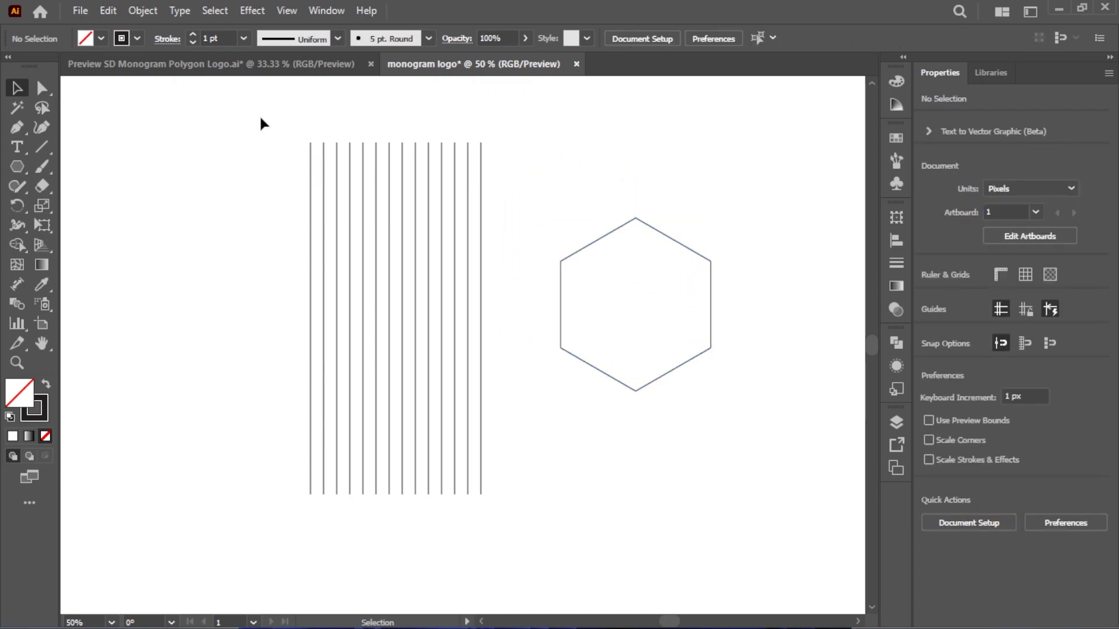
Step: Try rotating the grouped lines to 210° and moving them over the hexagon
left_click_drag(274, 117, 479, 226)
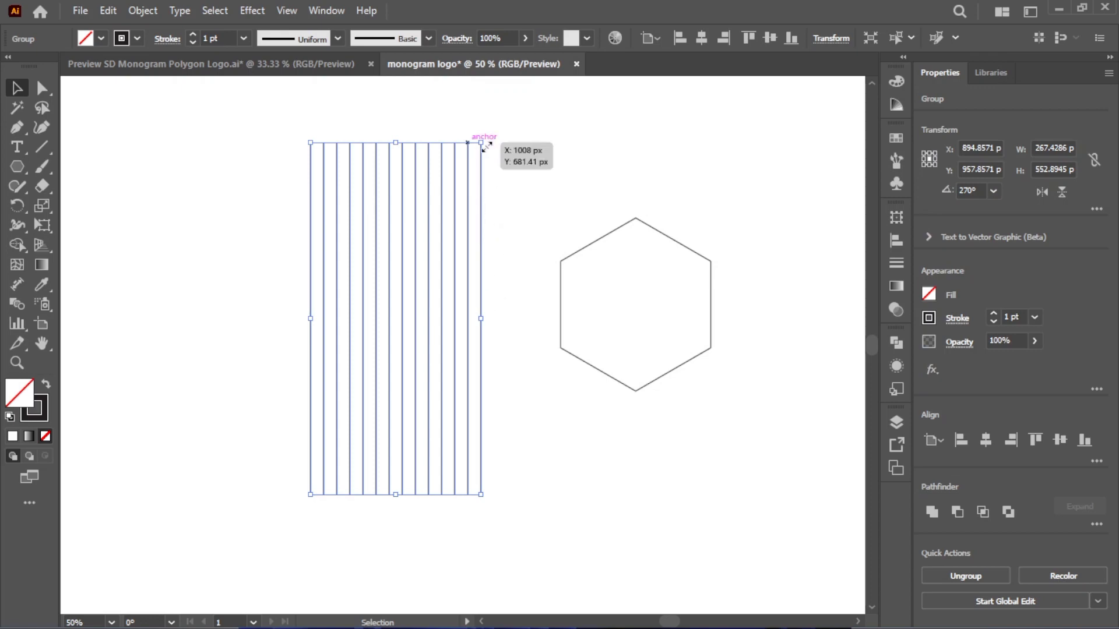
left_click_drag(488, 138, 602, 272)
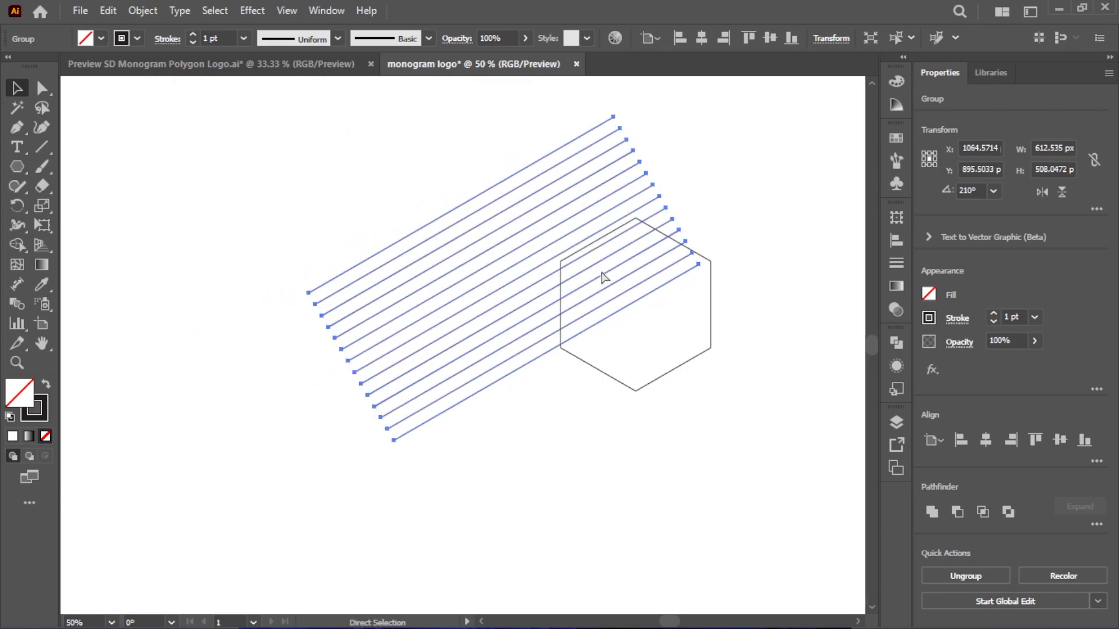
key("ctrl+z")
key("ctrl+z")
Step: Undo the line group's 210° rotation and move, and rotate the upright group to 30° instead
left_click_drag(262, 111, 496, 234)
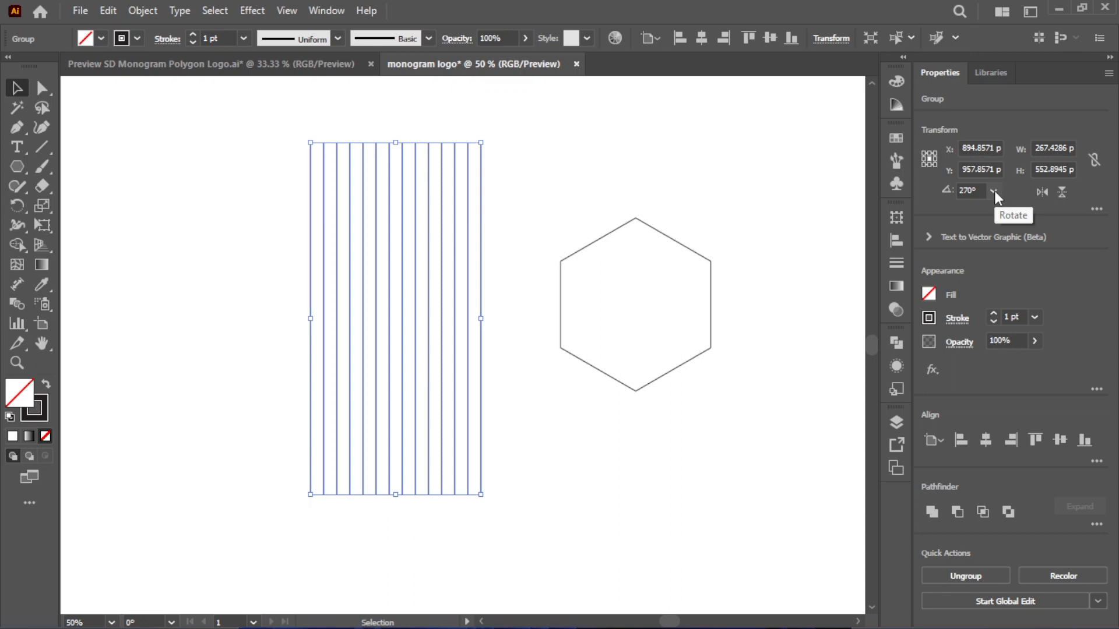
left_click(994, 190)
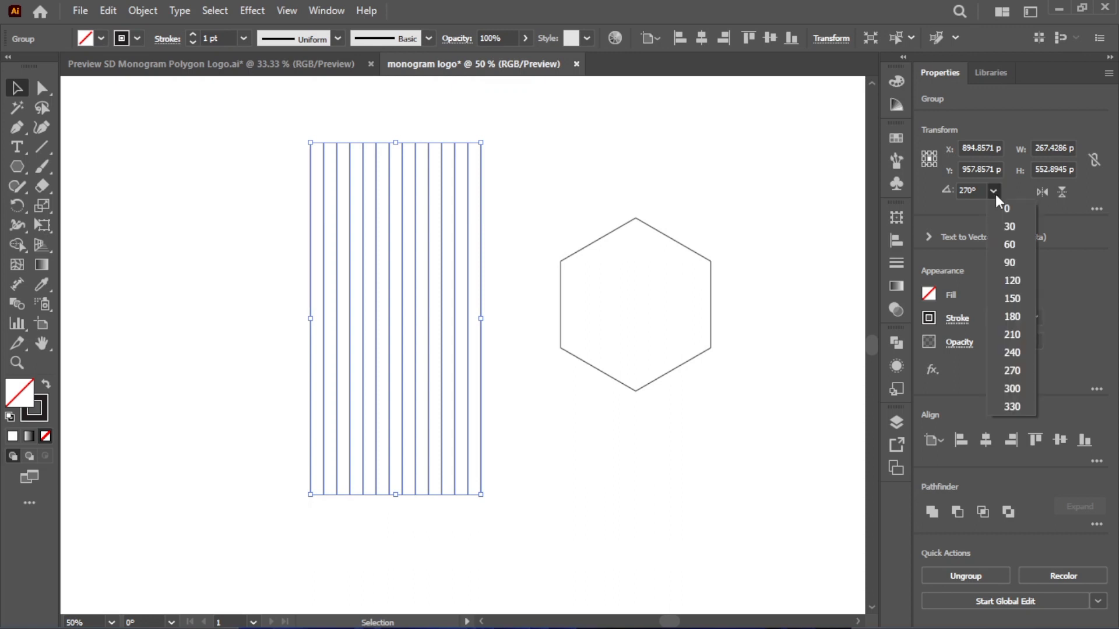
left_click(1009, 227)
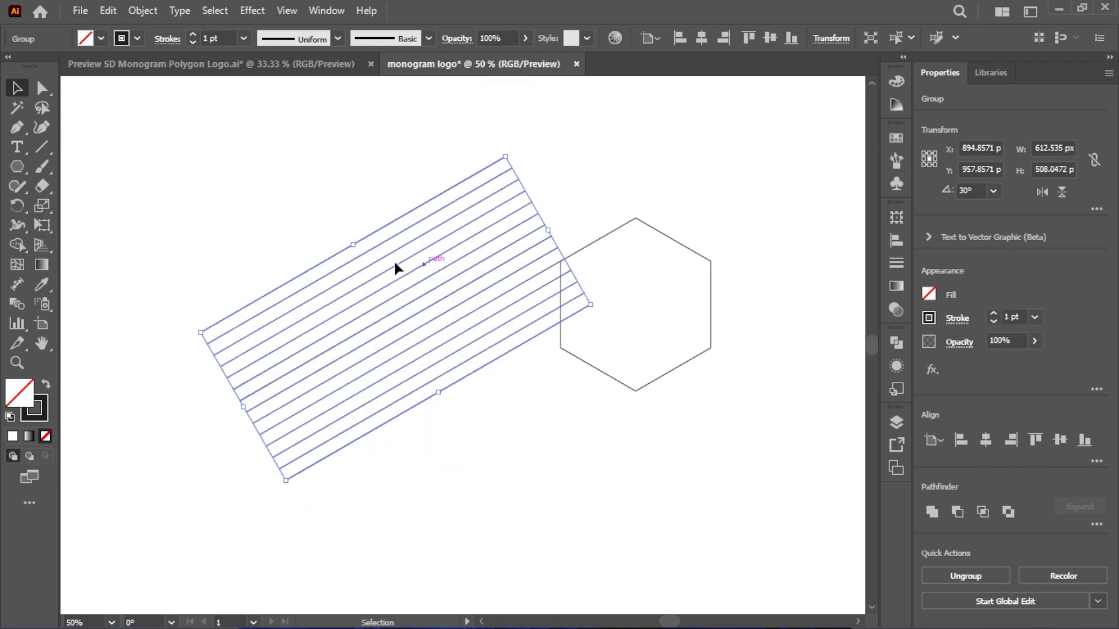
left_click(670, 364)
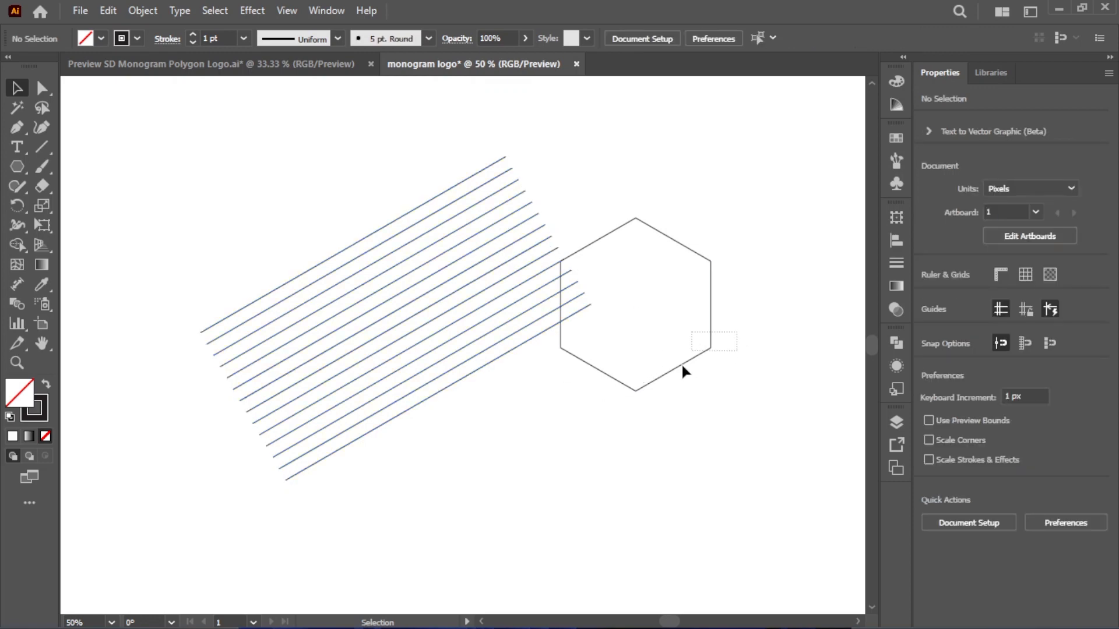
Step: Move the hexagon down and clear of the slanted lines, and delete it
left_click(697, 357)
left_click_drag(697, 355, 634, 455)
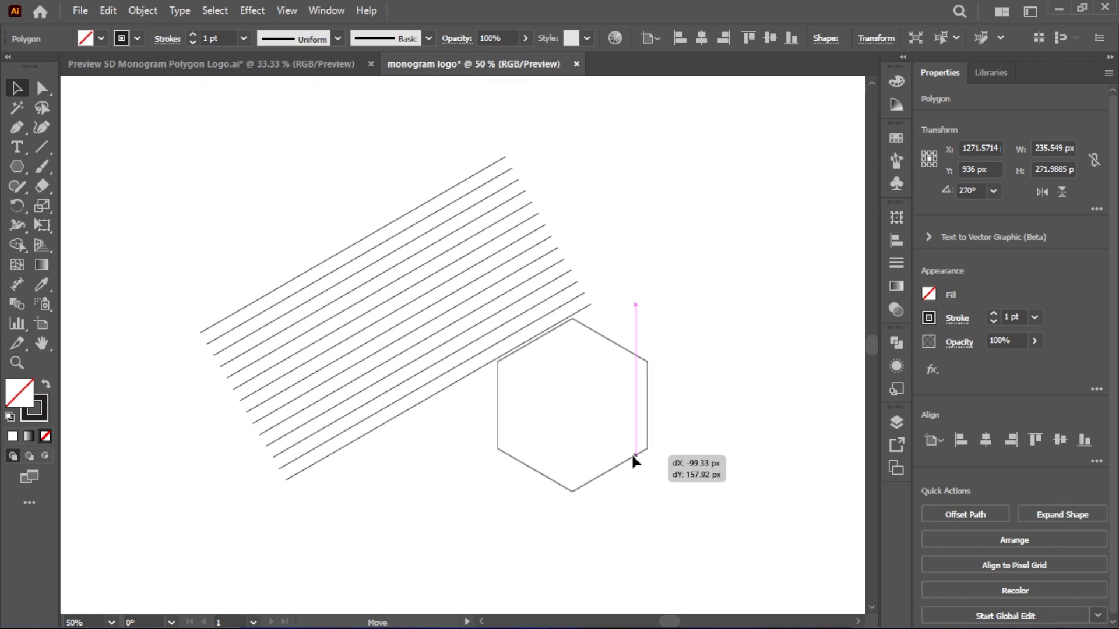
left_click_drag(633, 454, 633, 454)
left_click_drag(496, 516, 690, 411)
key("Delete")
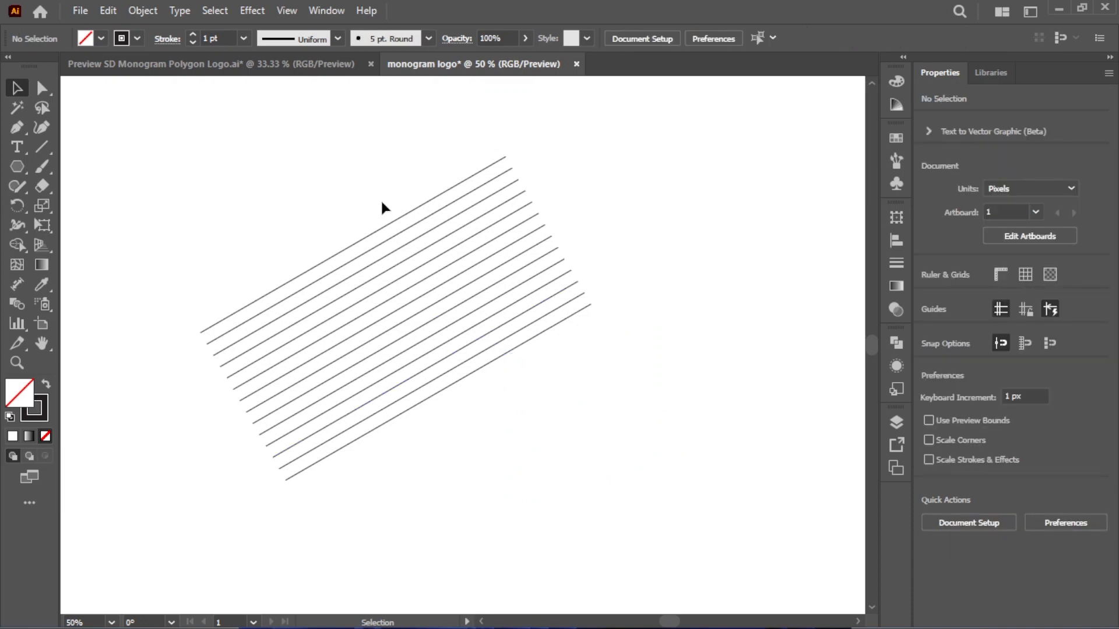
Step: Copy the slanted line group and paste the duplicate in place over the original
left_click_drag(400, 217, 343, 261)
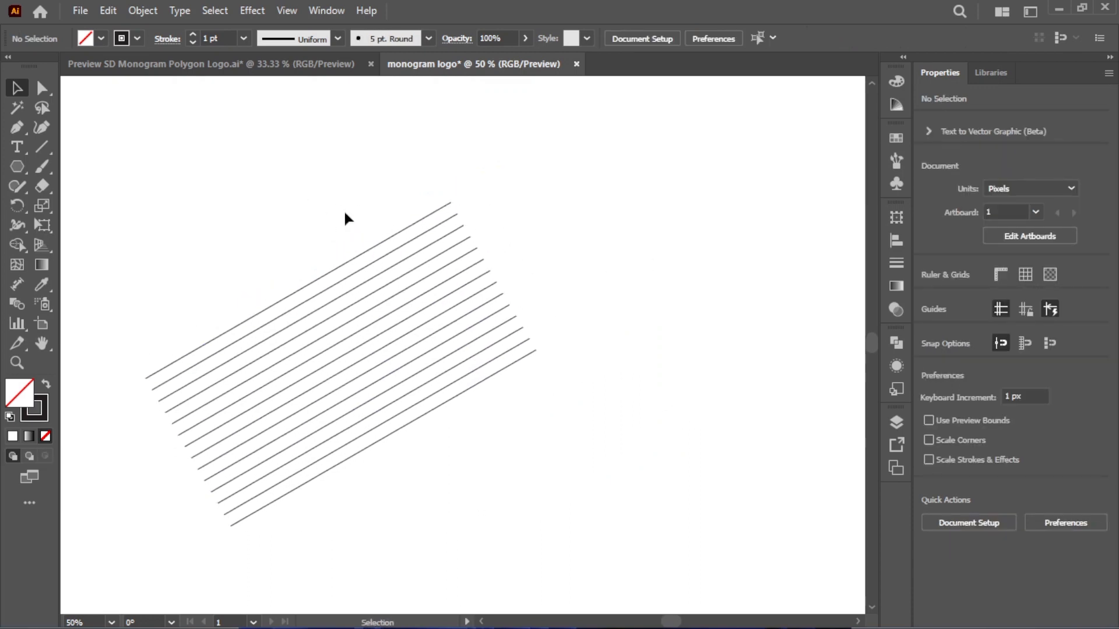
left_click_drag(364, 195, 626, 474)
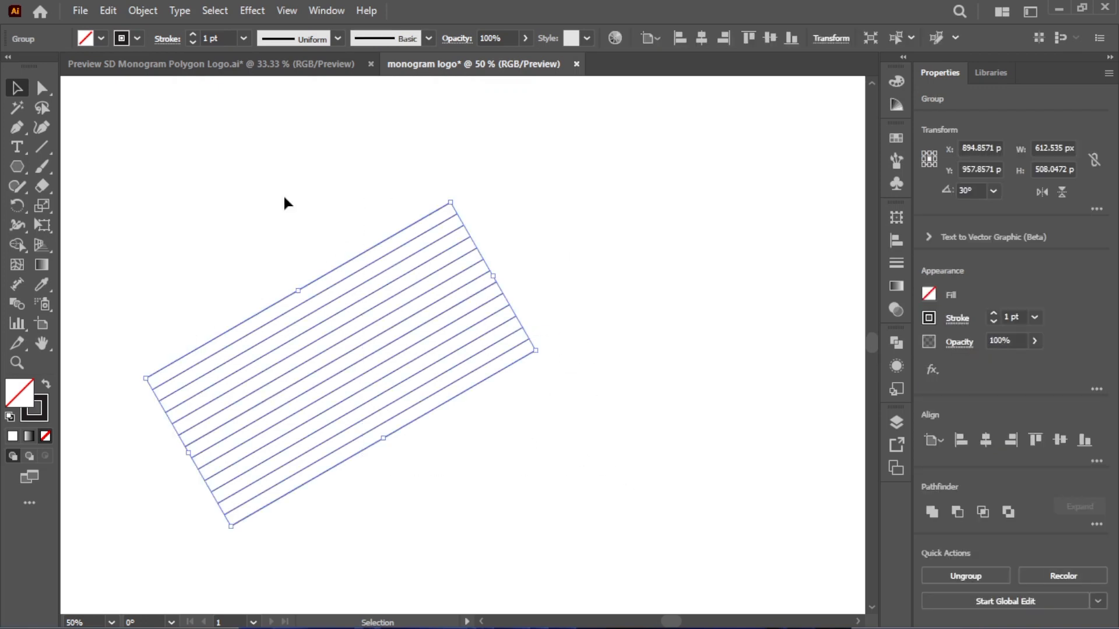
left_click(107, 13)
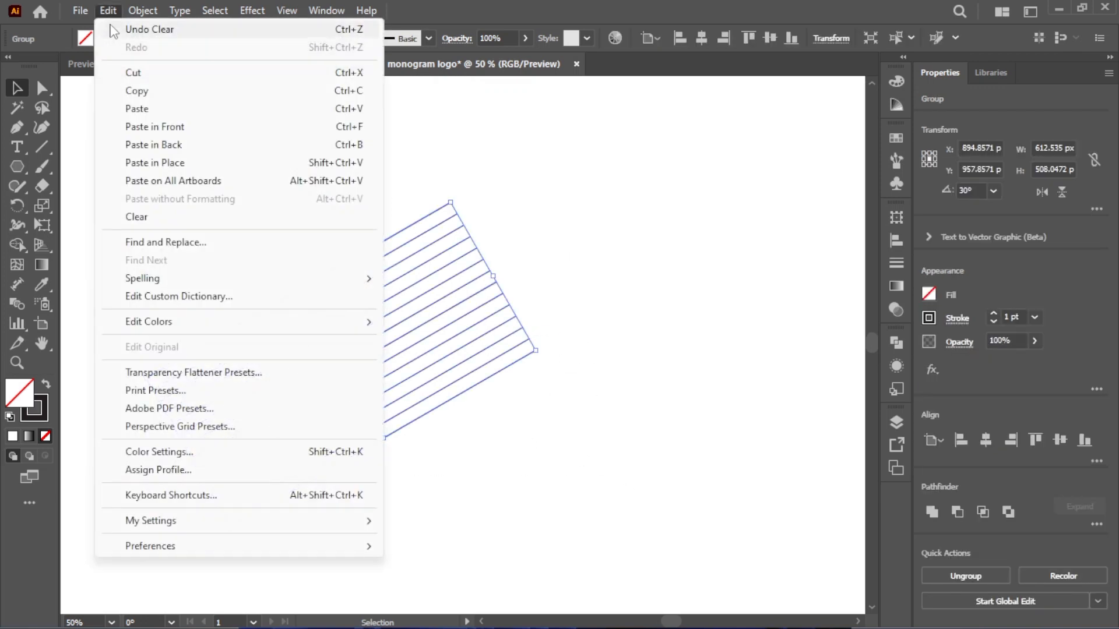
left_click(136, 92)
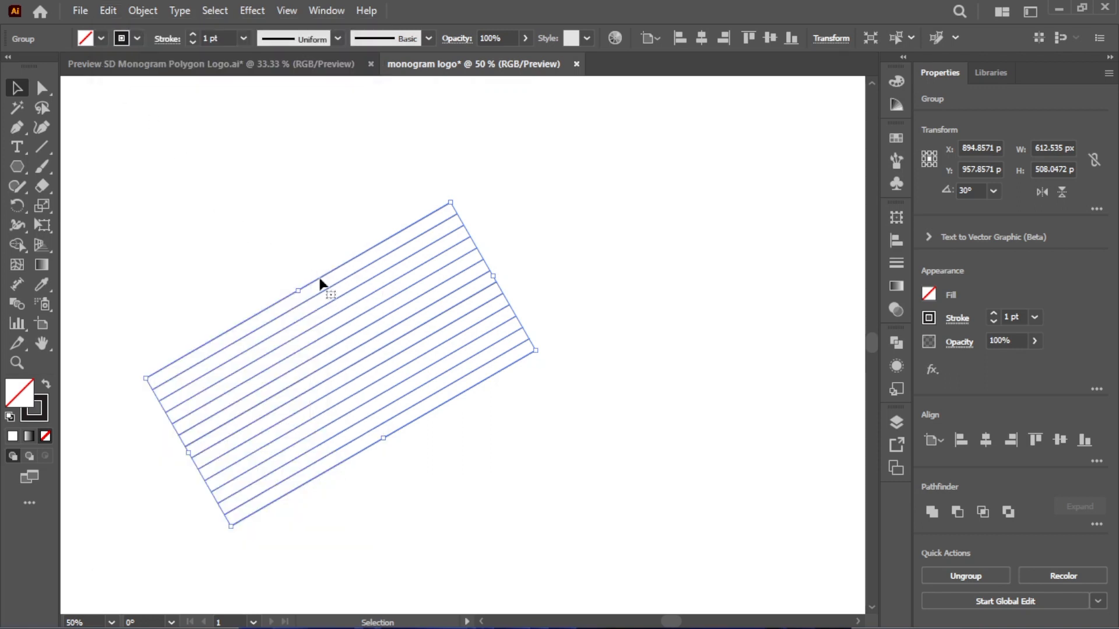
left_click(100, 11)
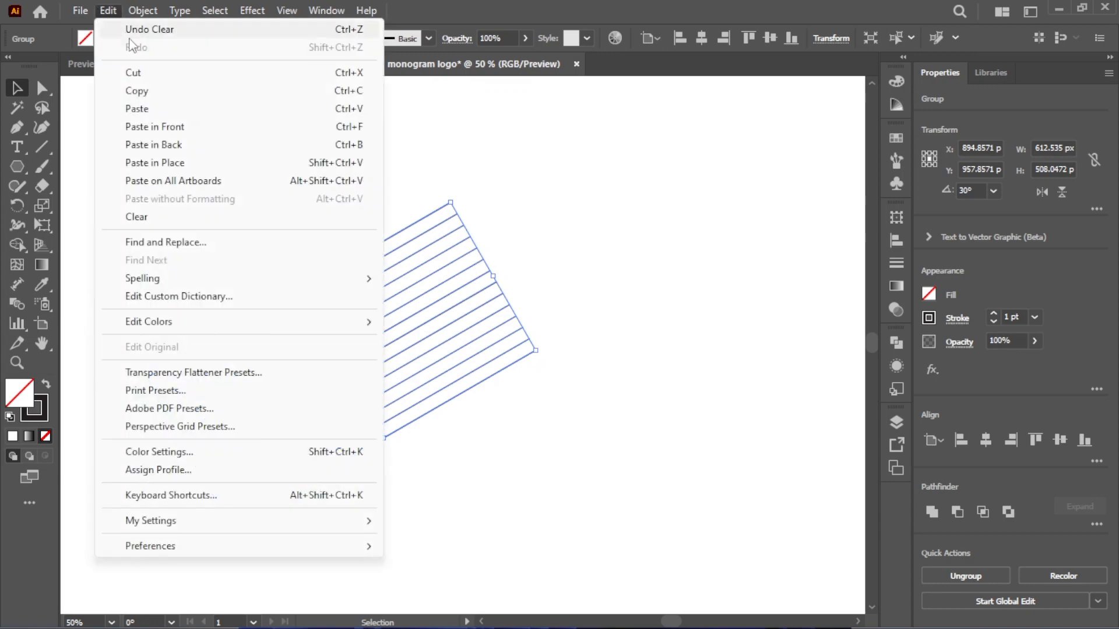
left_click(153, 165)
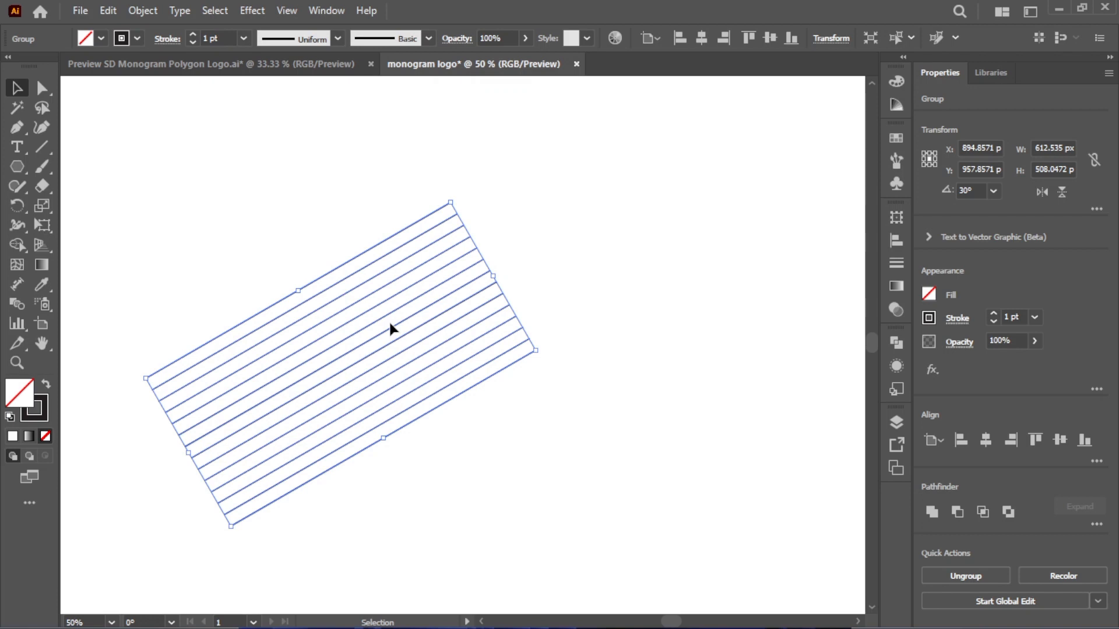
Step: Reflect the pasted line group across the vertical axis so the two groups cross
right_click(612, 269)
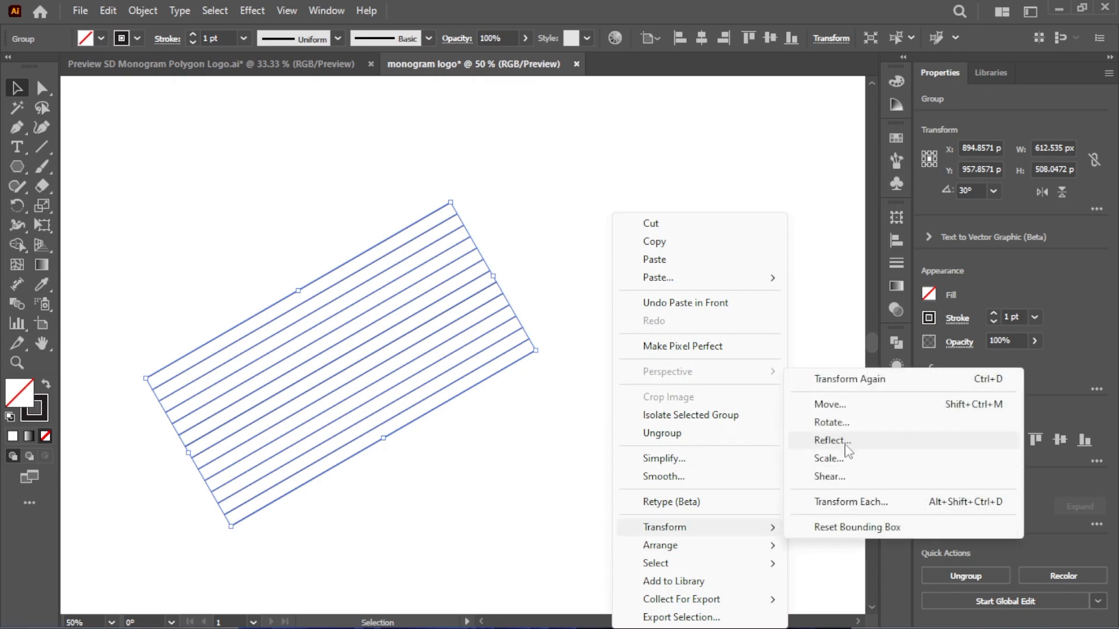
left_click(831, 441)
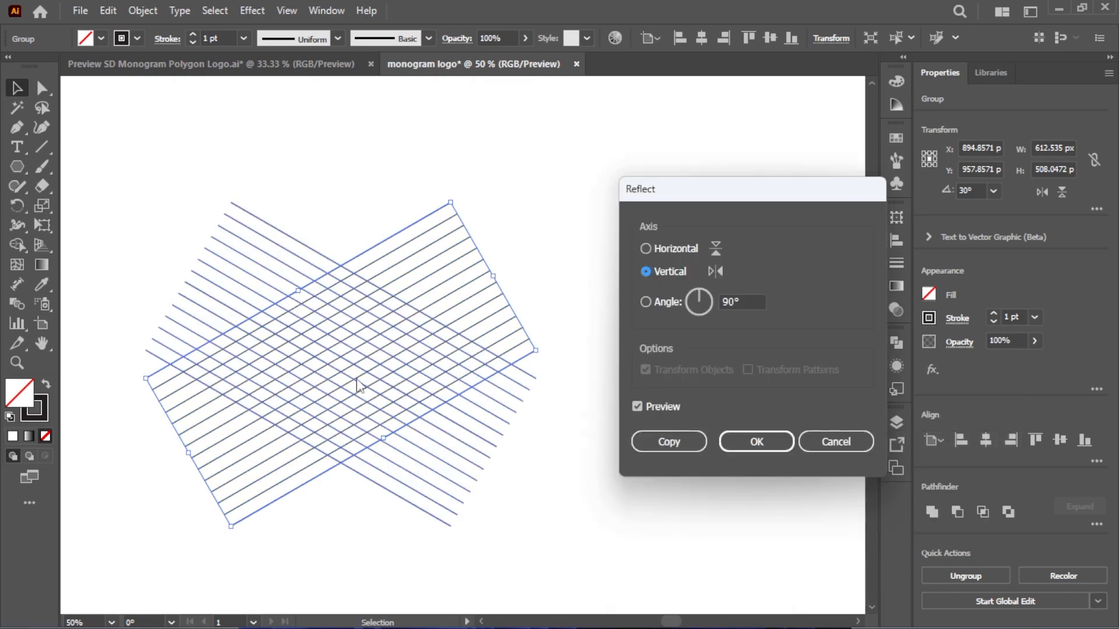
left_click(756, 444)
left_click(686, 332)
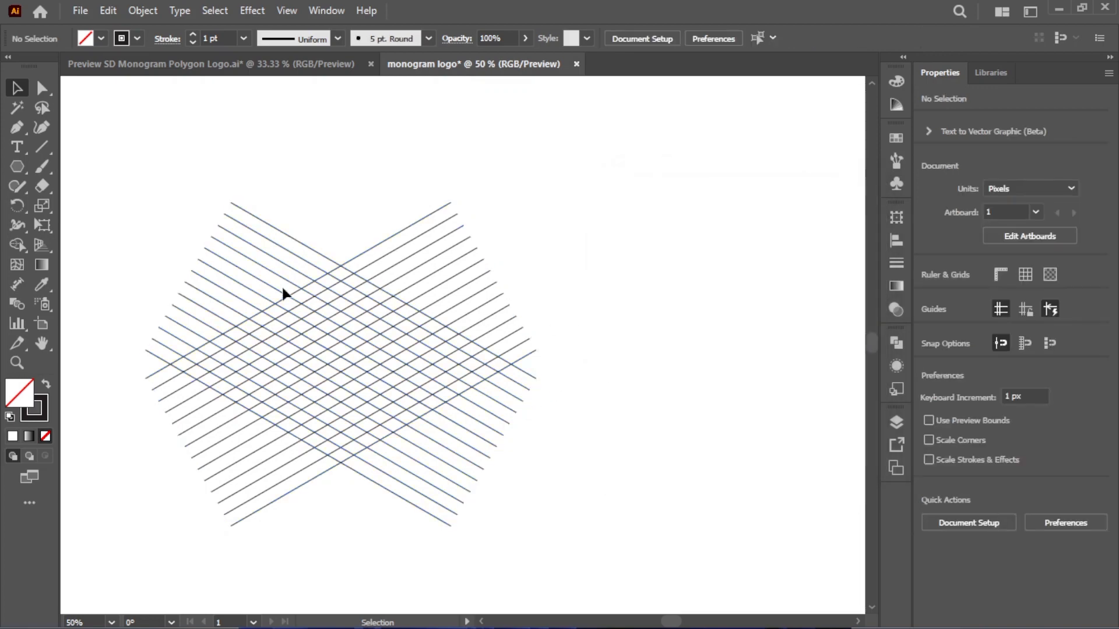
Step: Duplicate the 30° line group in place and rotate the copy to 90° so its lines run vertically
left_click_drag(415, 183, 526, 258)
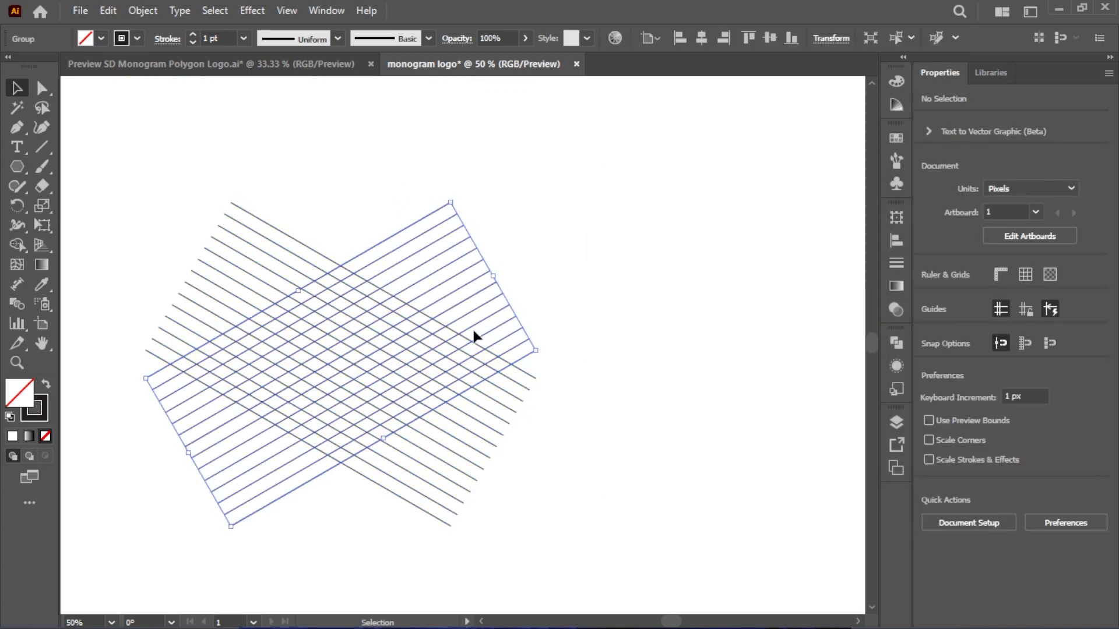
left_click(108, 11)
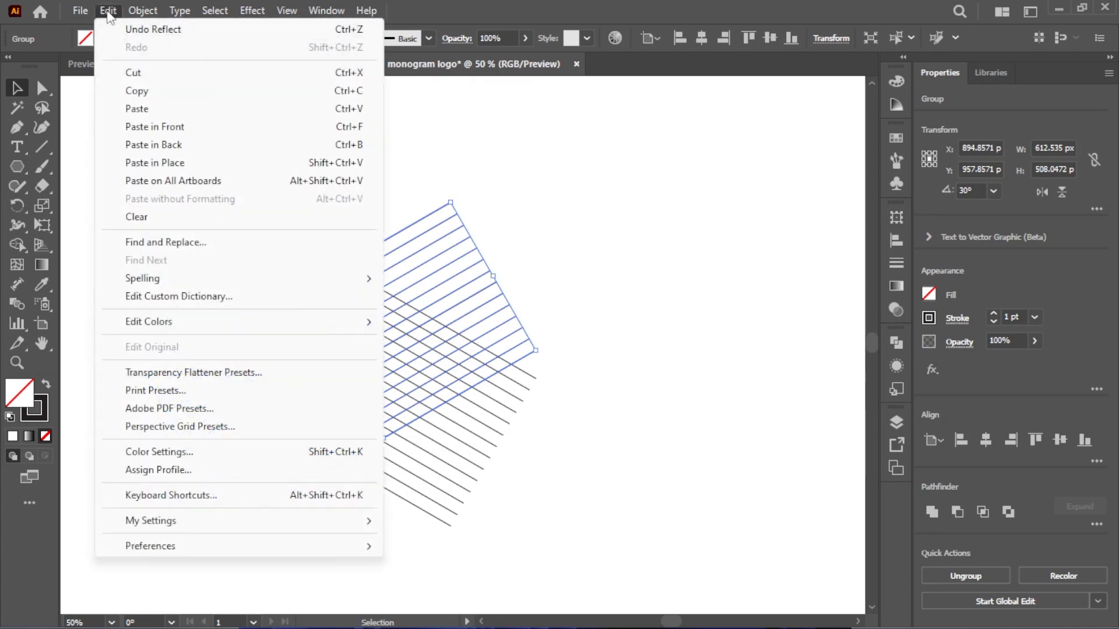
left_click(140, 92)
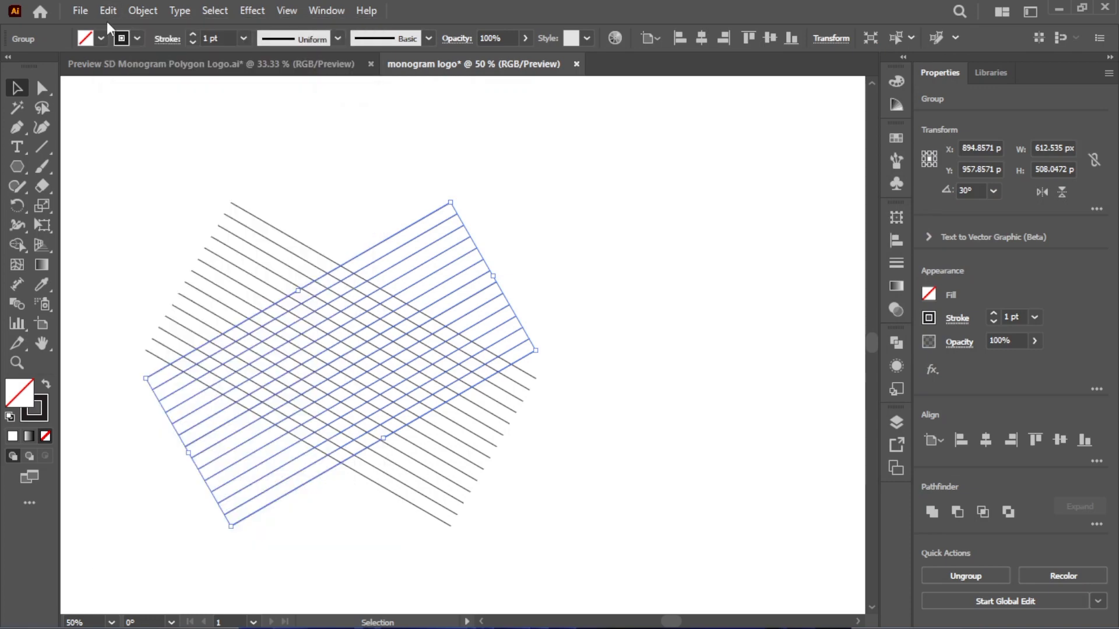
left_click(108, 12)
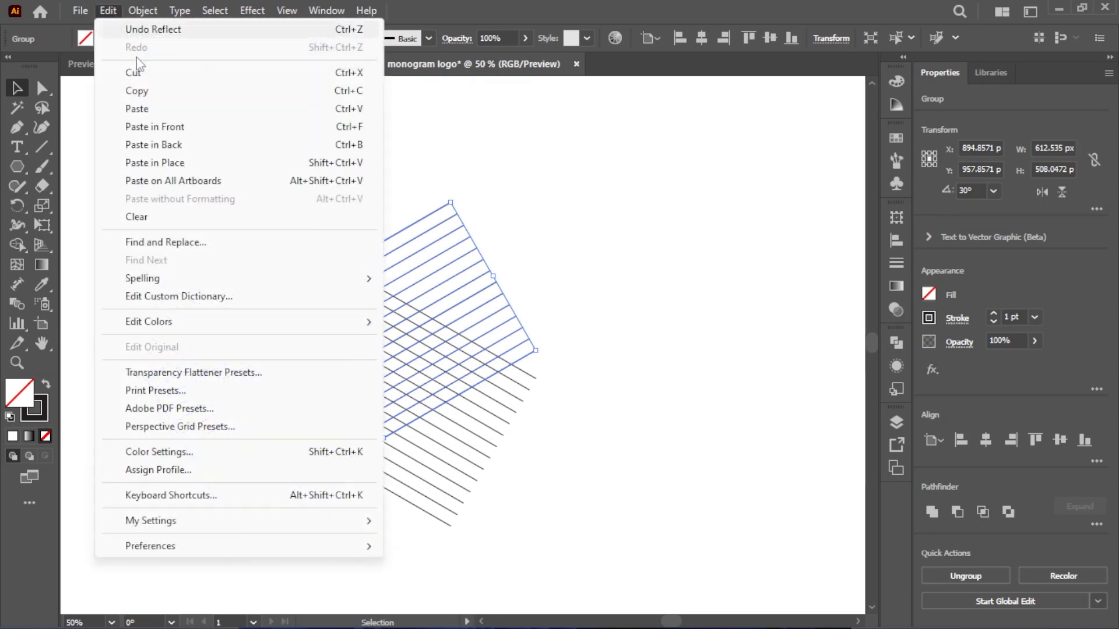
left_click(165, 165)
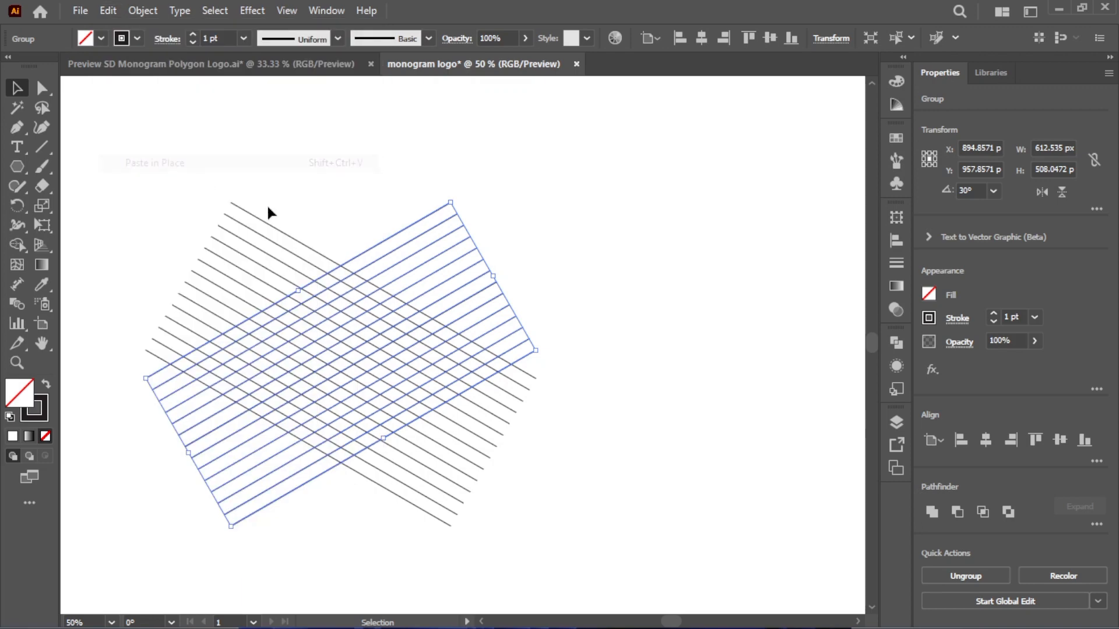
left_click(994, 192)
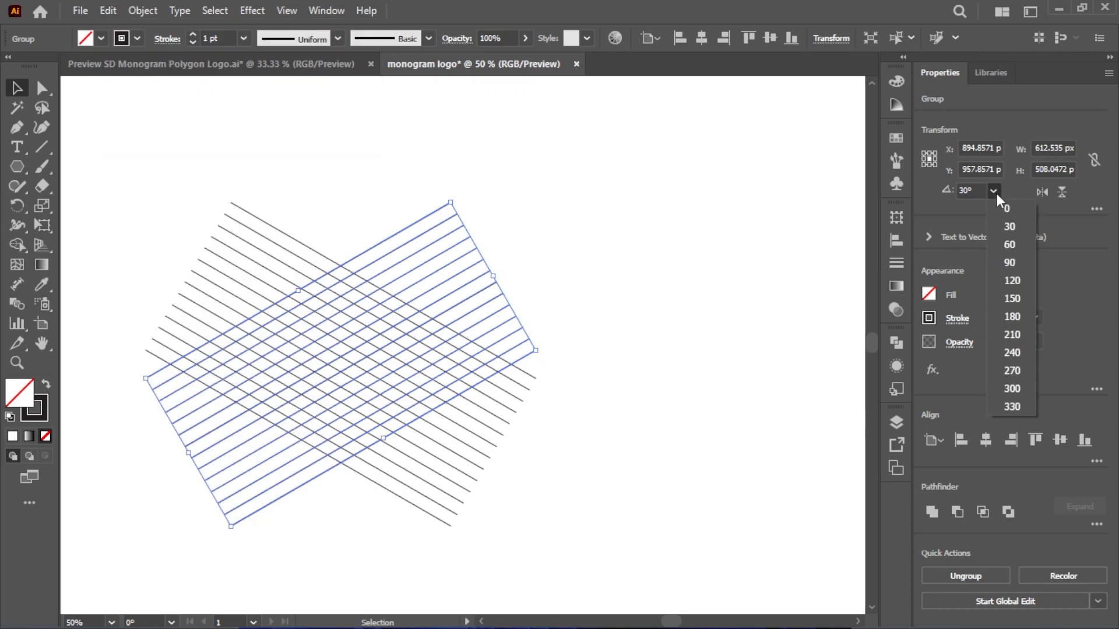
left_click(1002, 269)
left_click(407, 167)
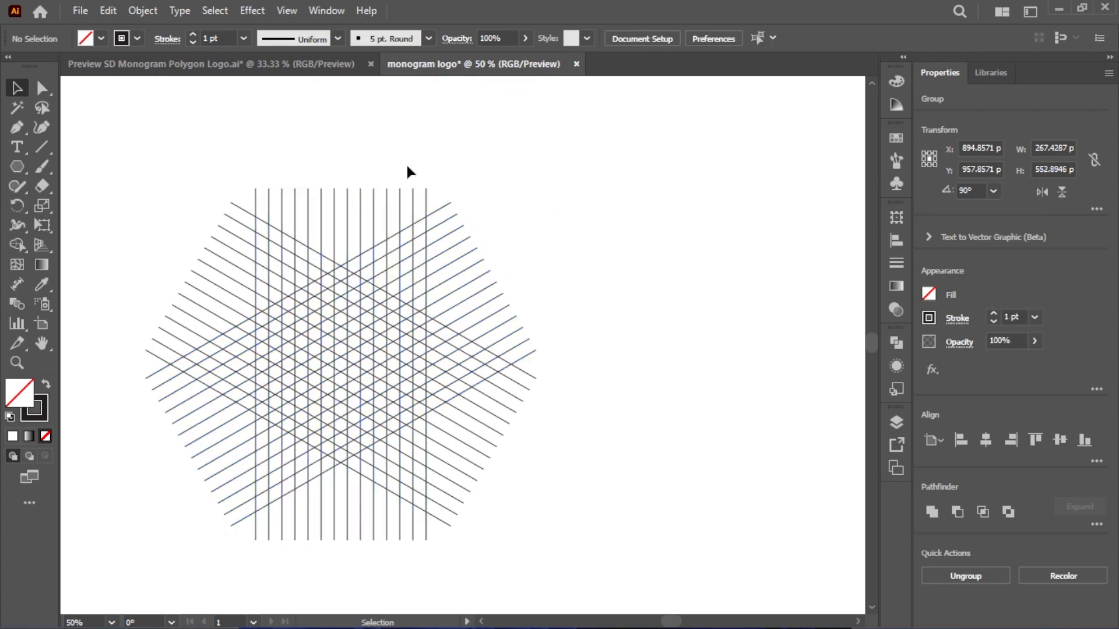
Step: Duplicate the vertical line group in place and rotate the copy to 0° so its lines run horizontally
left_click_drag(365, 204, 365, 204)
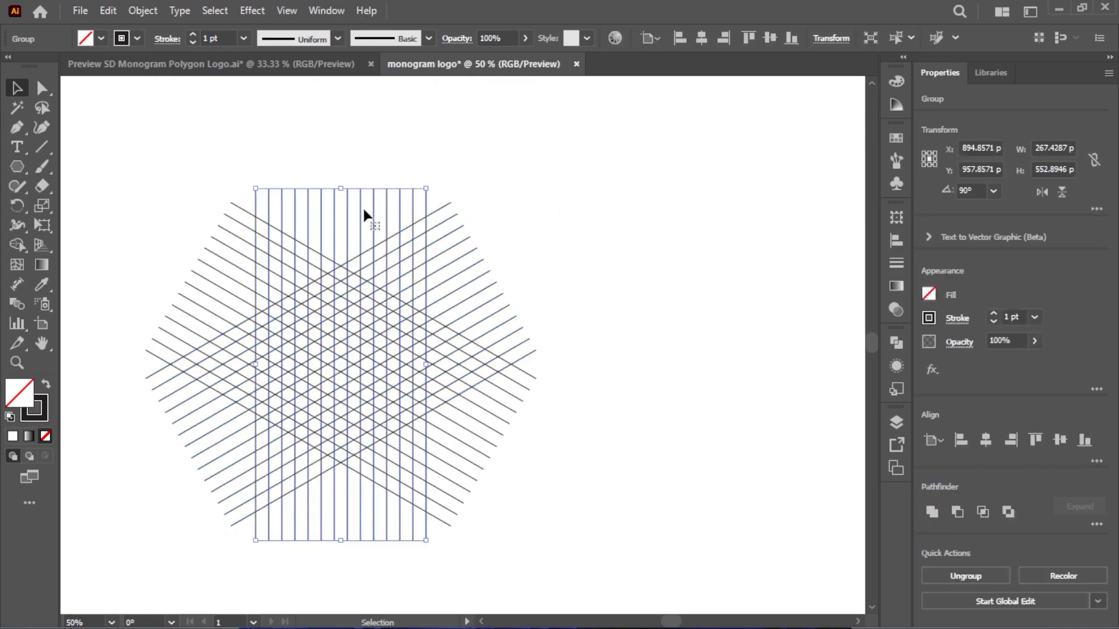
left_click(108, 11)
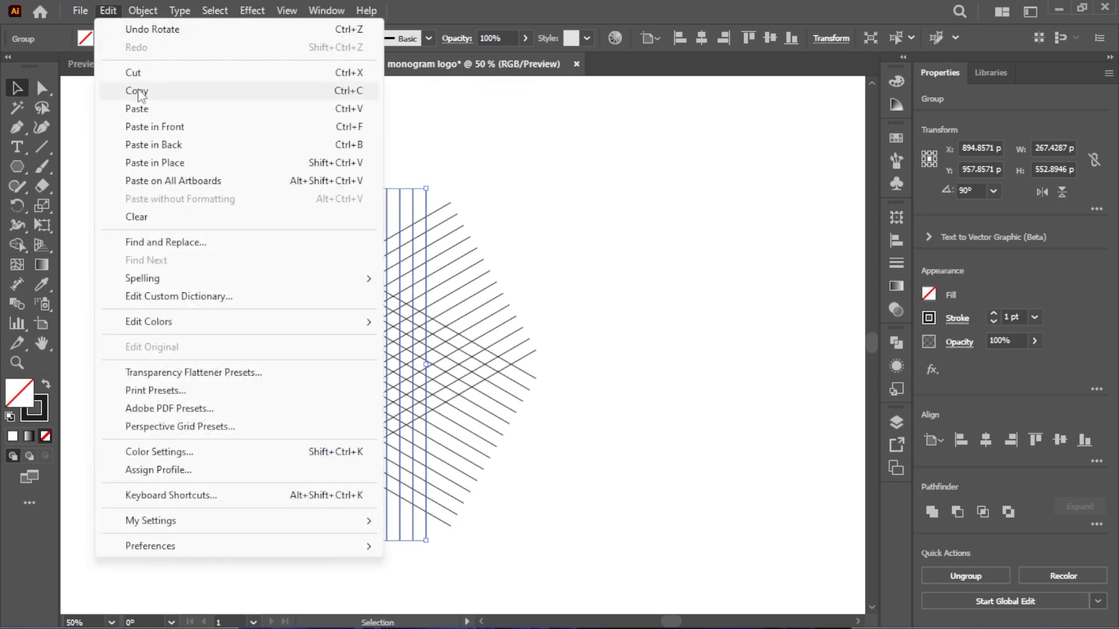
left_click(138, 91)
left_click(108, 11)
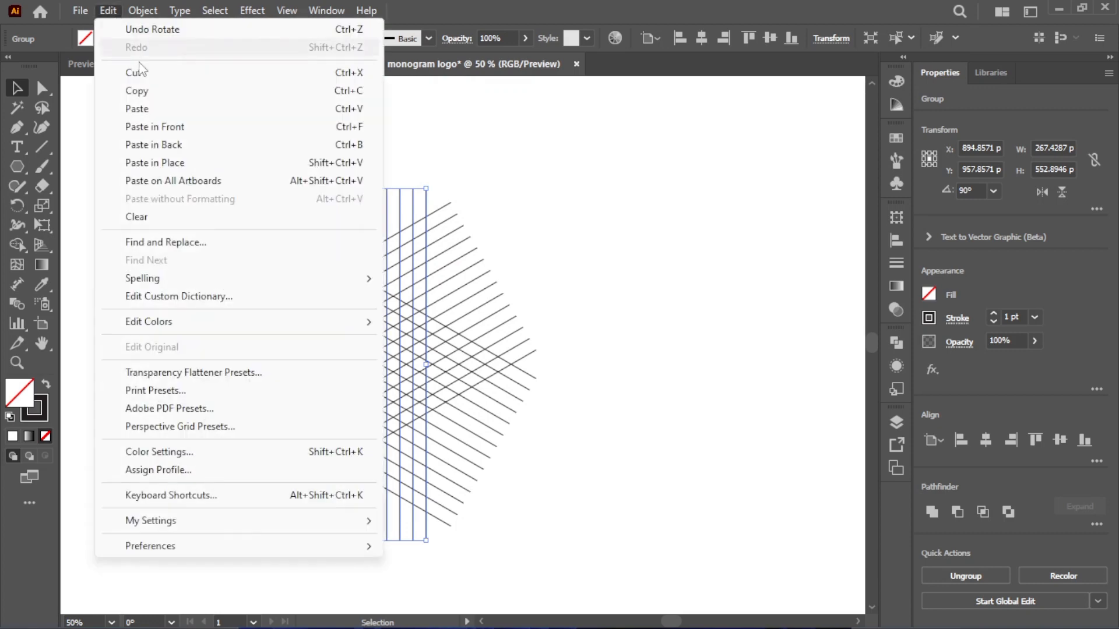
left_click(174, 163)
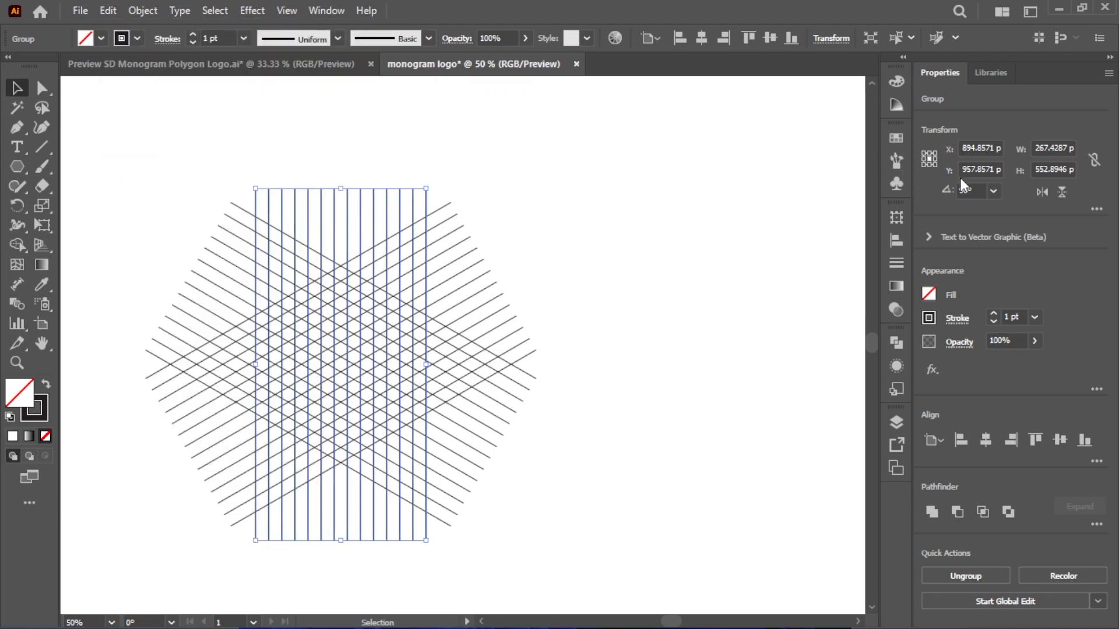
left_click(993, 192)
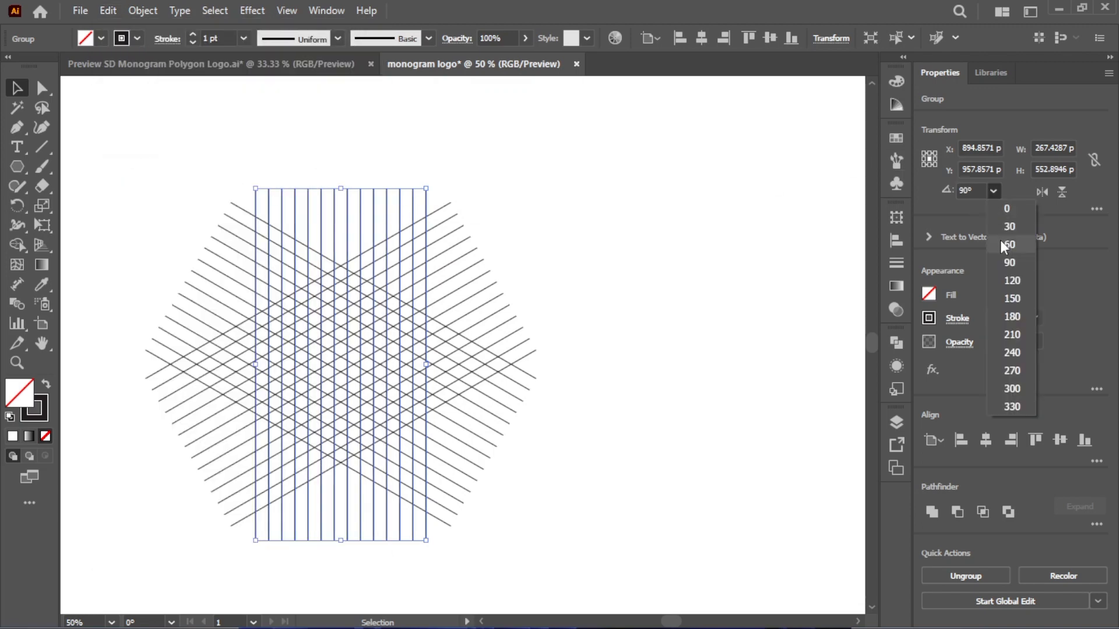
left_click(1009, 211)
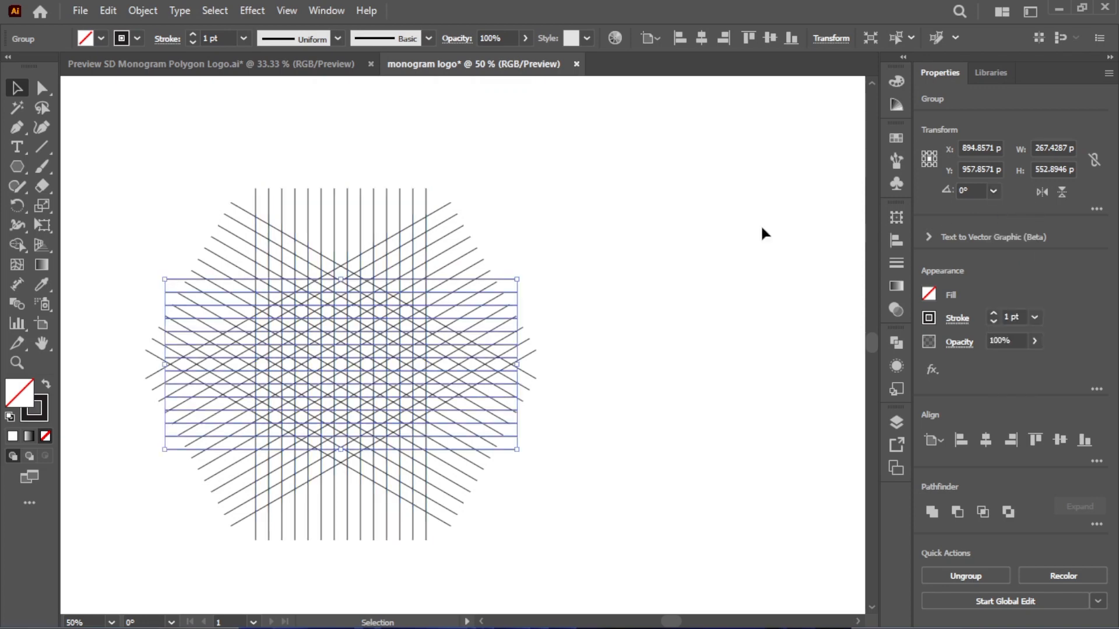
Step: Try sketching a freehand hexagon outline around the grid's center with the 5 pt. Round Paintbrush, and undo the stroke
left_click_drag(131, 163, 572, 456)
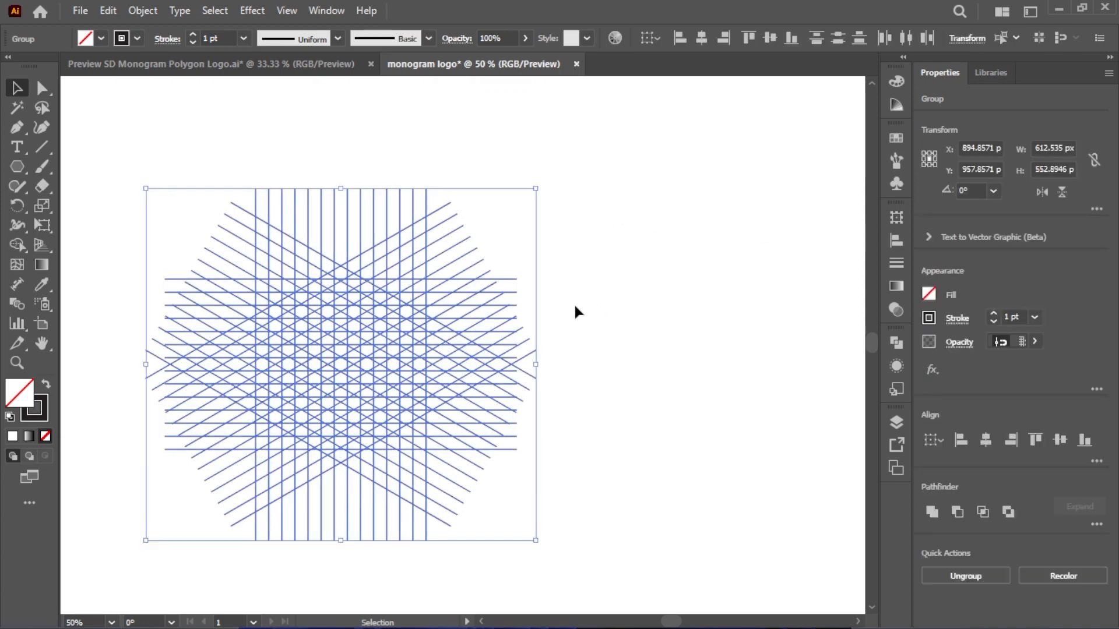
key("ctrl+equal")
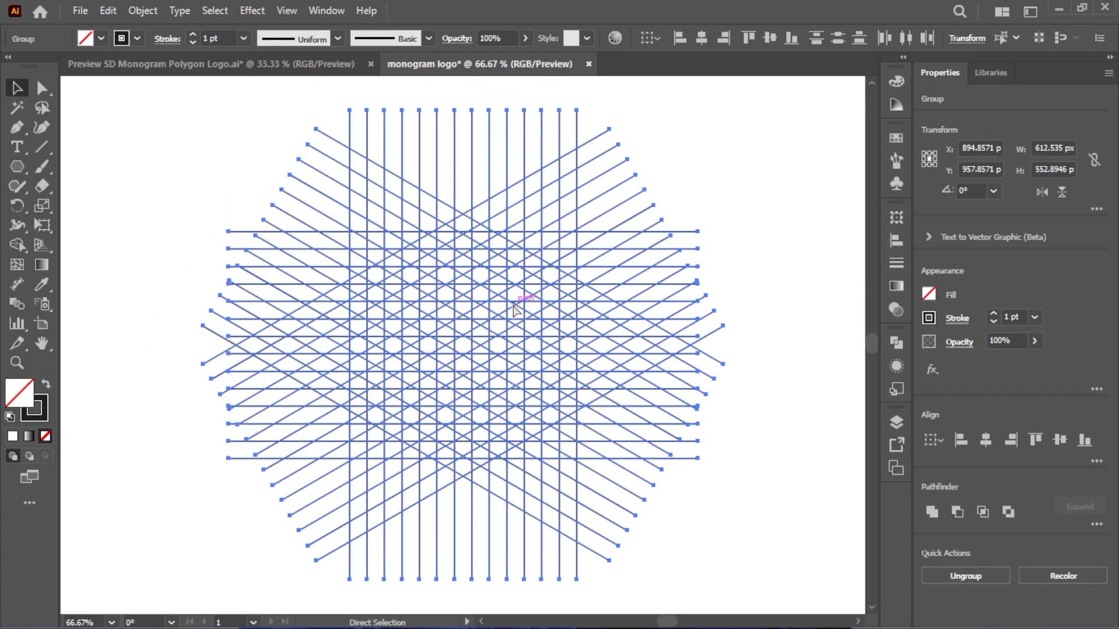
key("ctrl+equal")
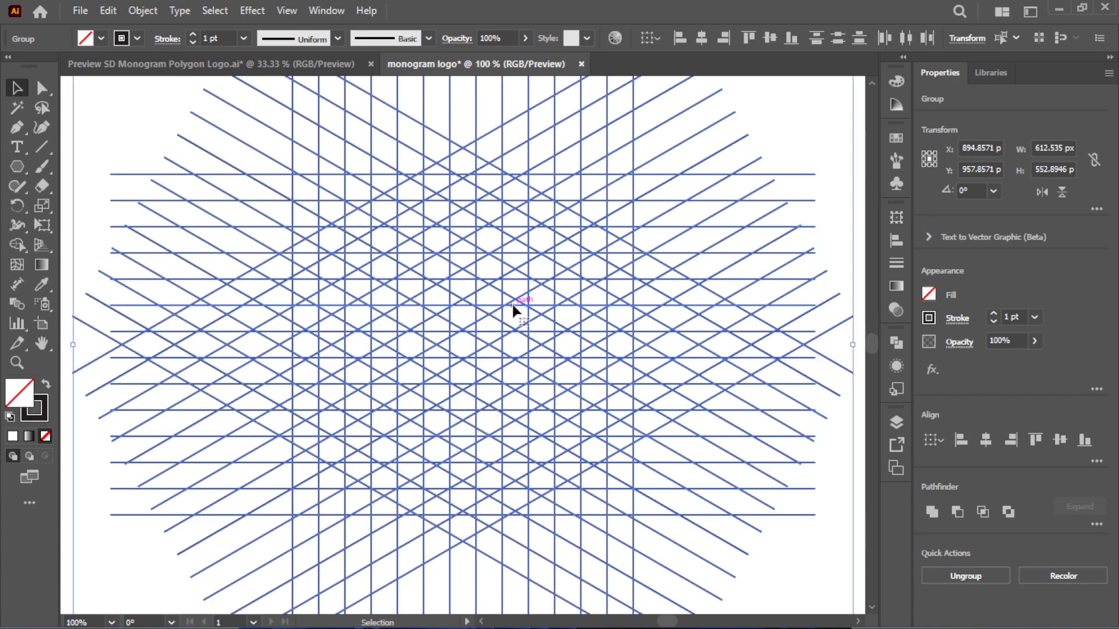
left_click(798, 111)
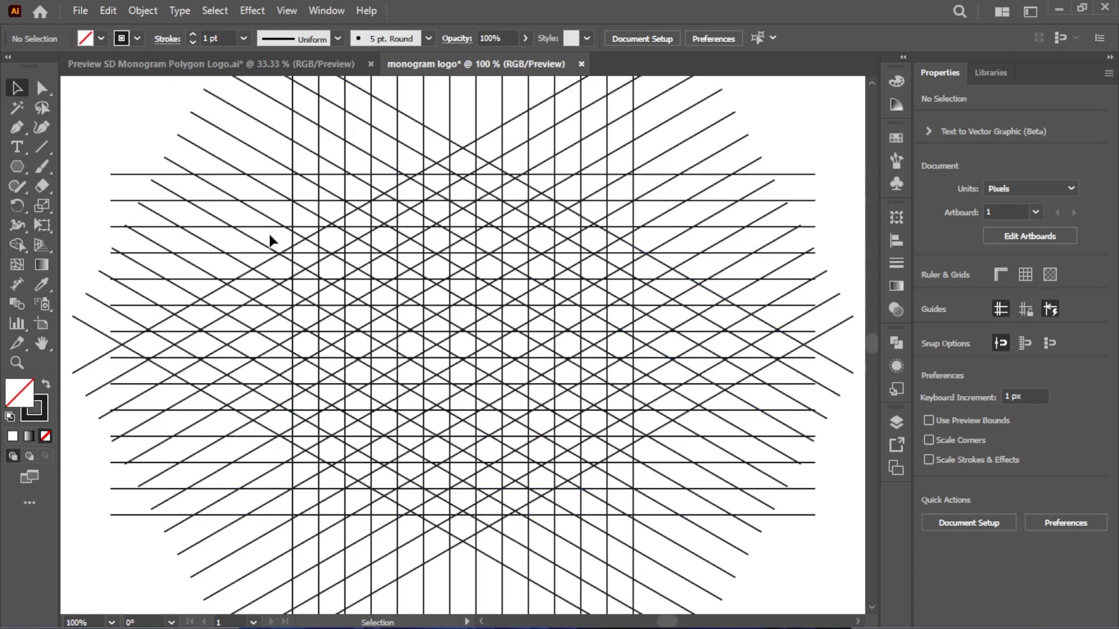
left_click(38, 167)
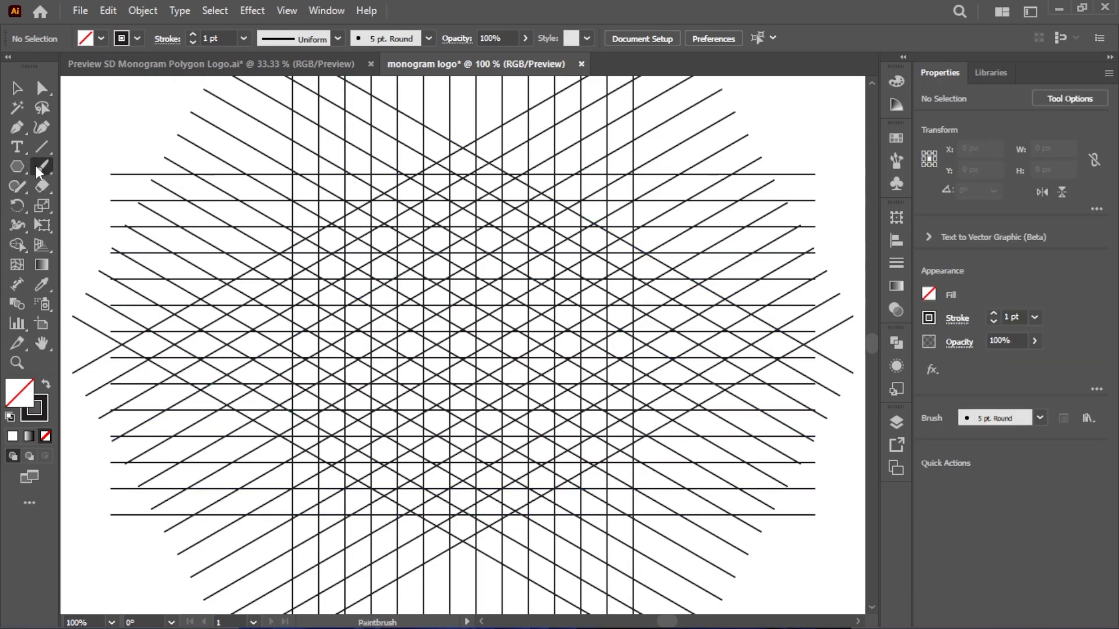
mouse_move(460, 148)
left_mouse_down()
mouse_move(373, 186)
mouse_move(288, 248)
mouse_move(279, 438)
mouse_move(463, 541)
mouse_move(489, 542)
mouse_move(651, 426)
mouse_move(631, 232)
mouse_move(537, 188)
mouse_move(466, 138)
left_mouse_up()
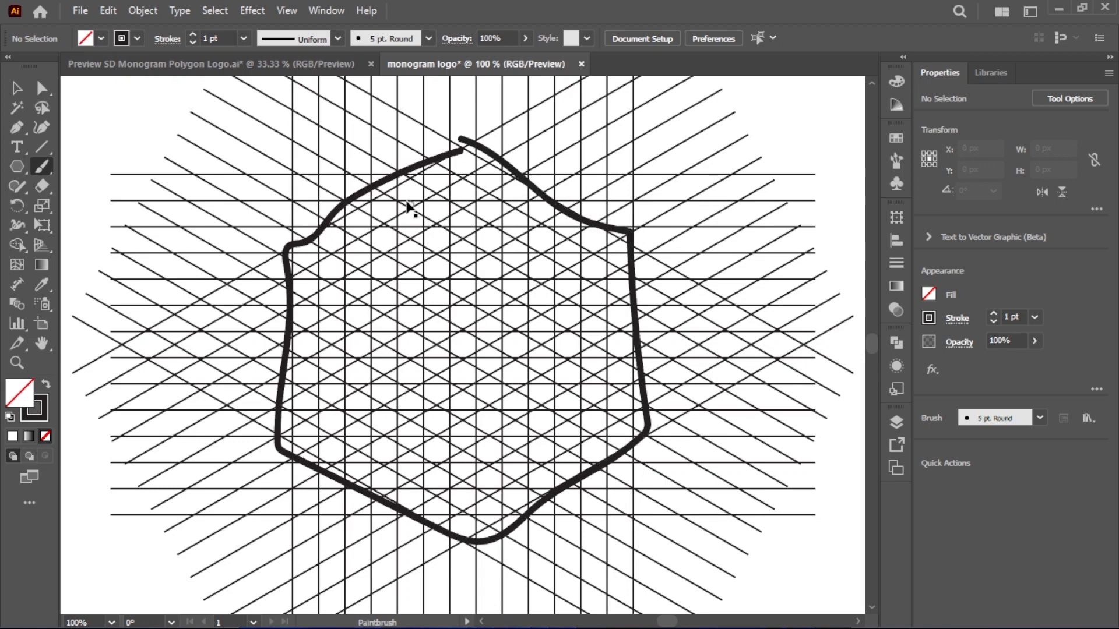
key("ctrl+z")
left_click(13, 88)
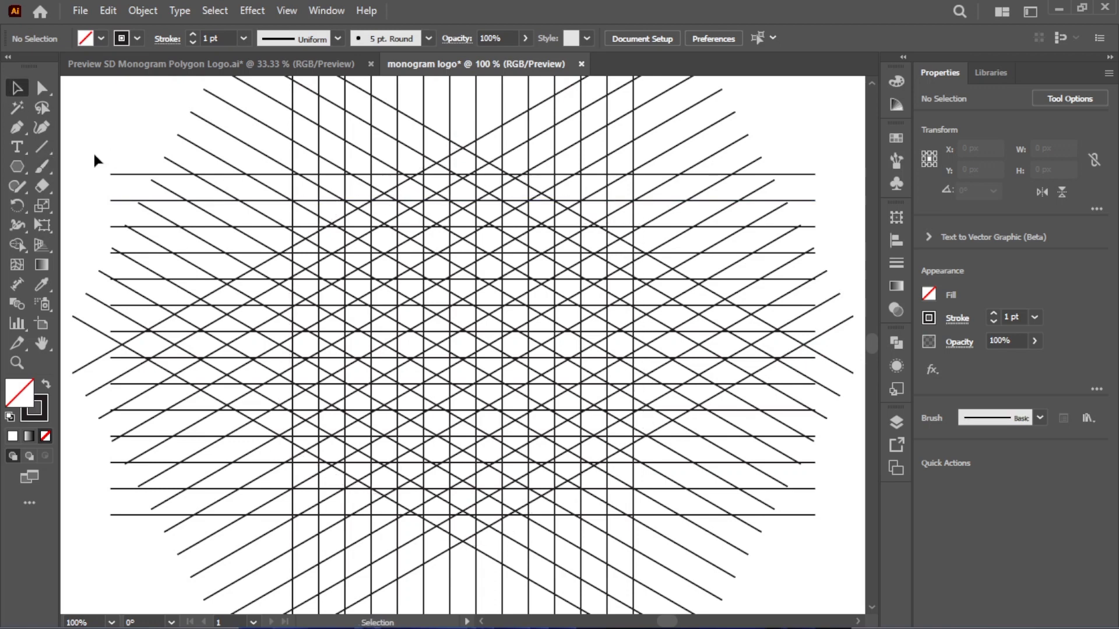
Step: Group all the overlapping line groups of the grid into a single group
left_click_drag(143, 117, 769, 396)
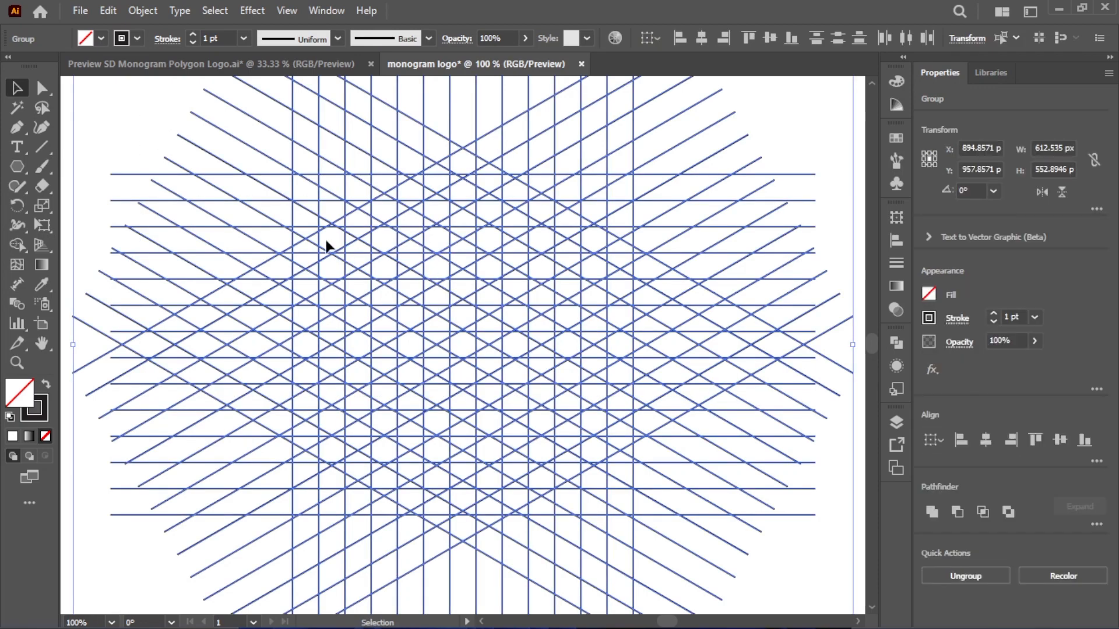
right_click(458, 276)
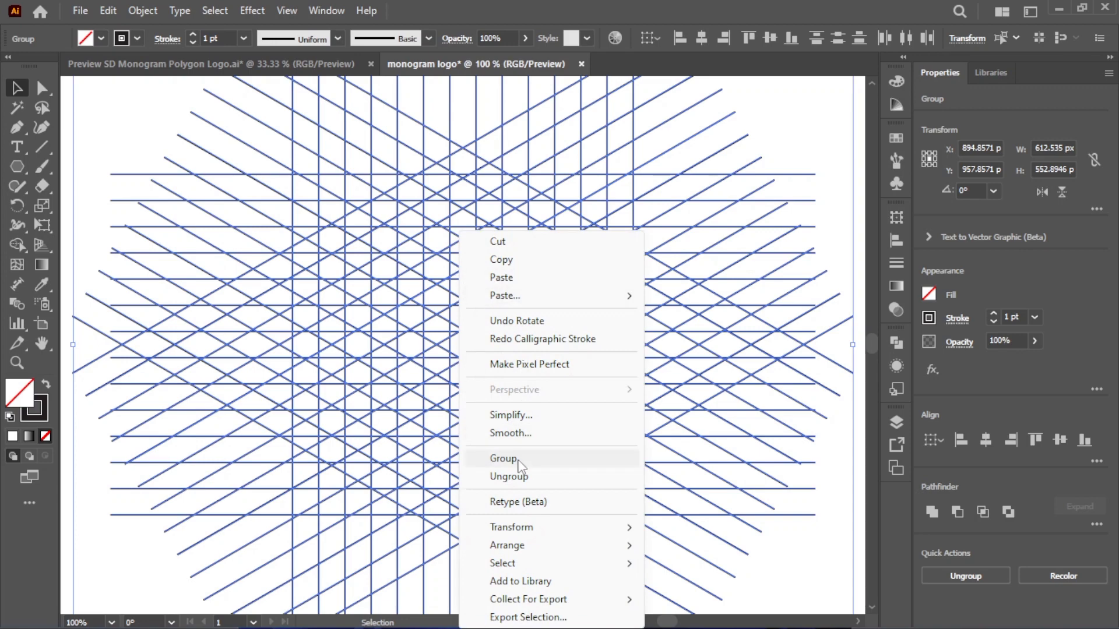
left_click(503, 459)
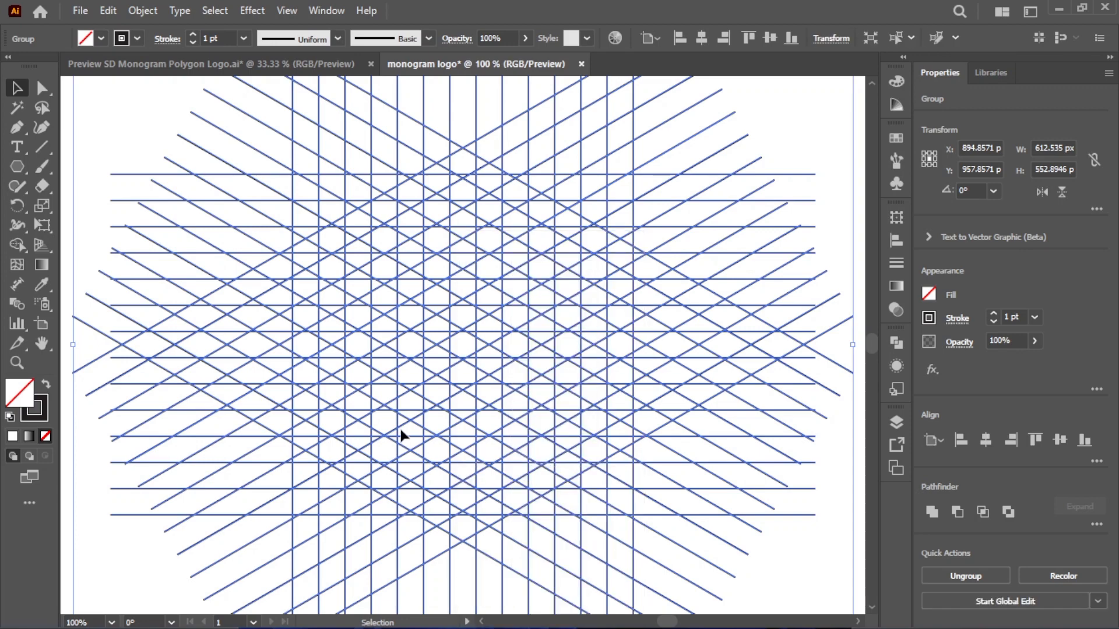
left_click(143, 157)
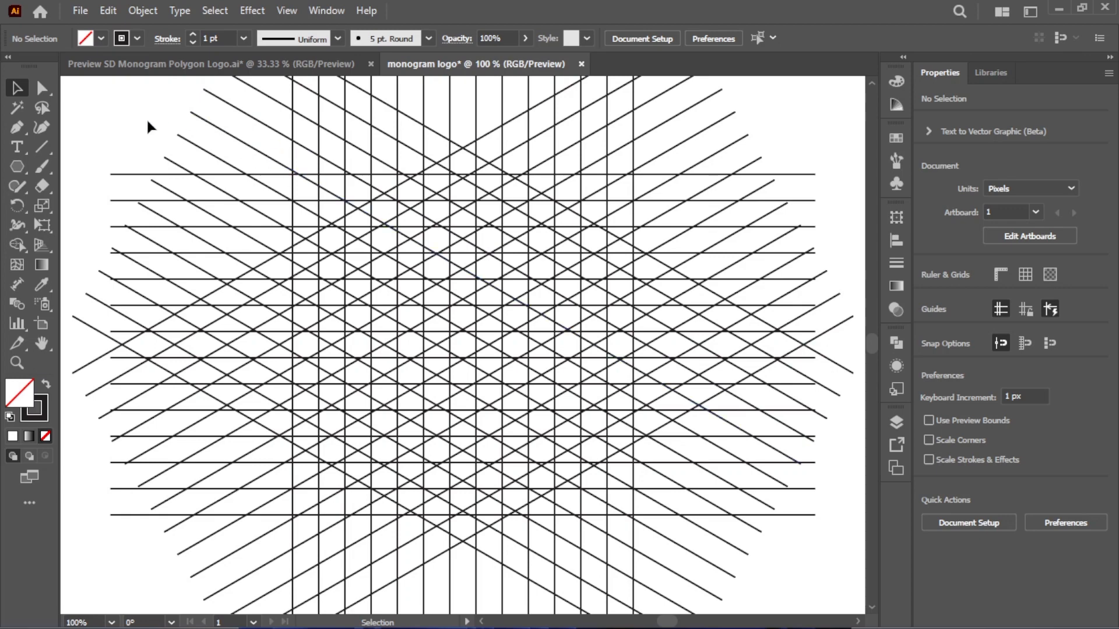
Step: Center the grouped line grid vertically on the artboard, then deselect it
left_click(718, 420)
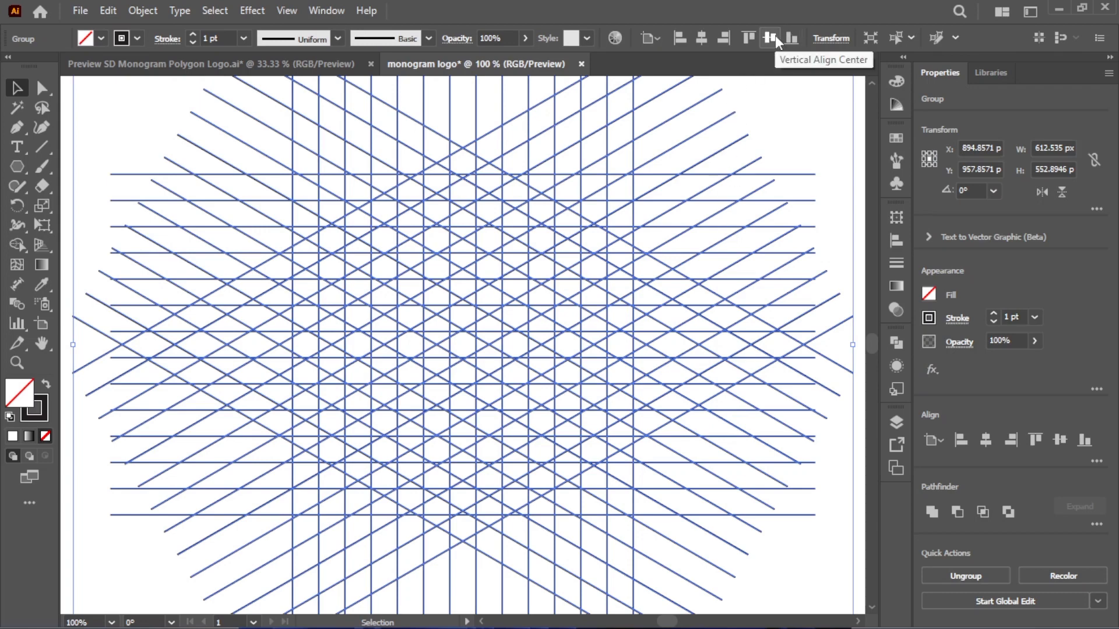
left_click(770, 38)
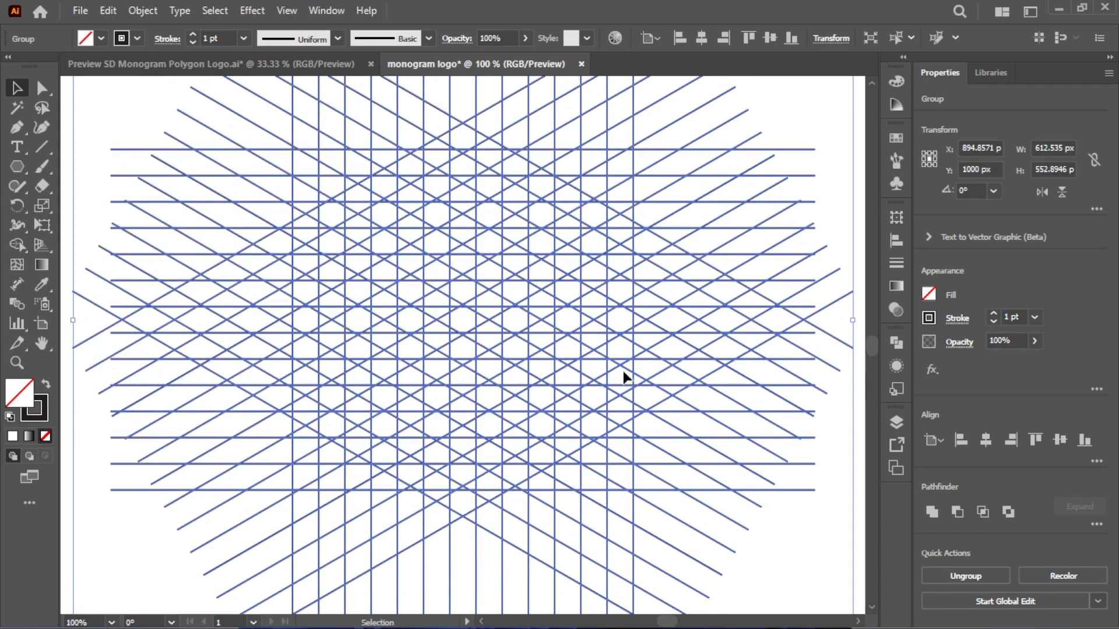
scroll(623, 372, "down", 1)
scroll(624, 373, "up", 2)
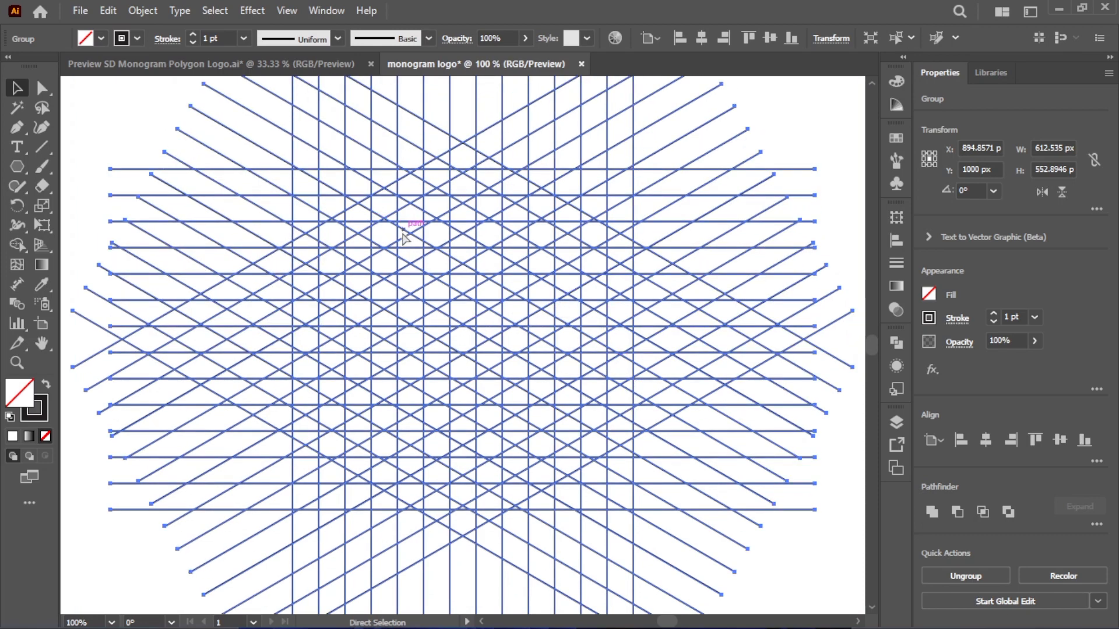
key("ctrl+minus")
left_click_drag(505, 324, 367, 325)
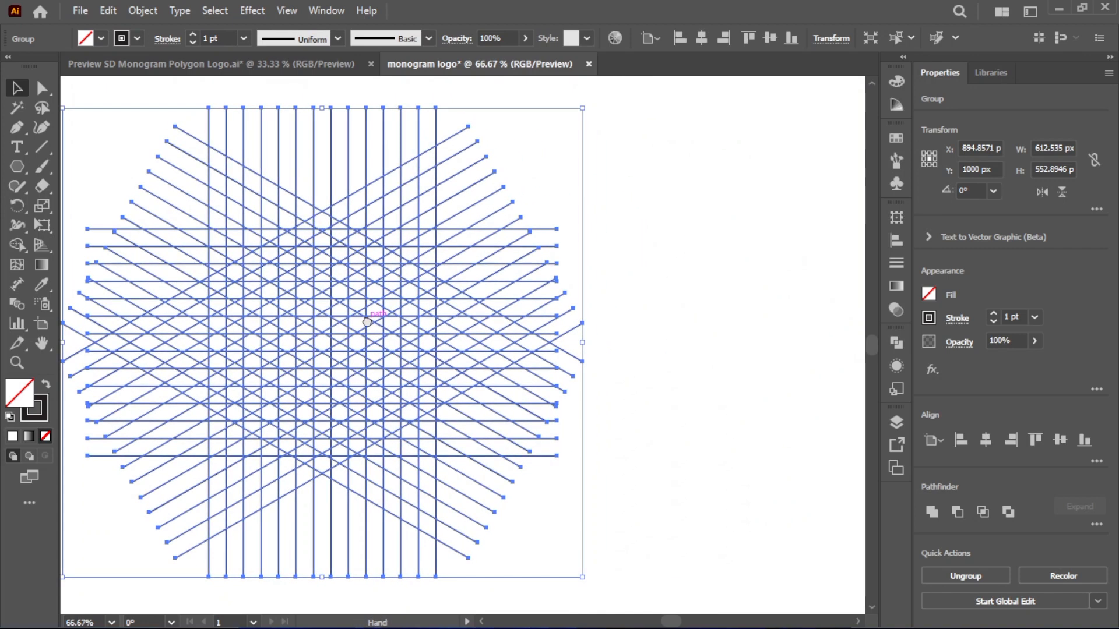
left_click(656, 300)
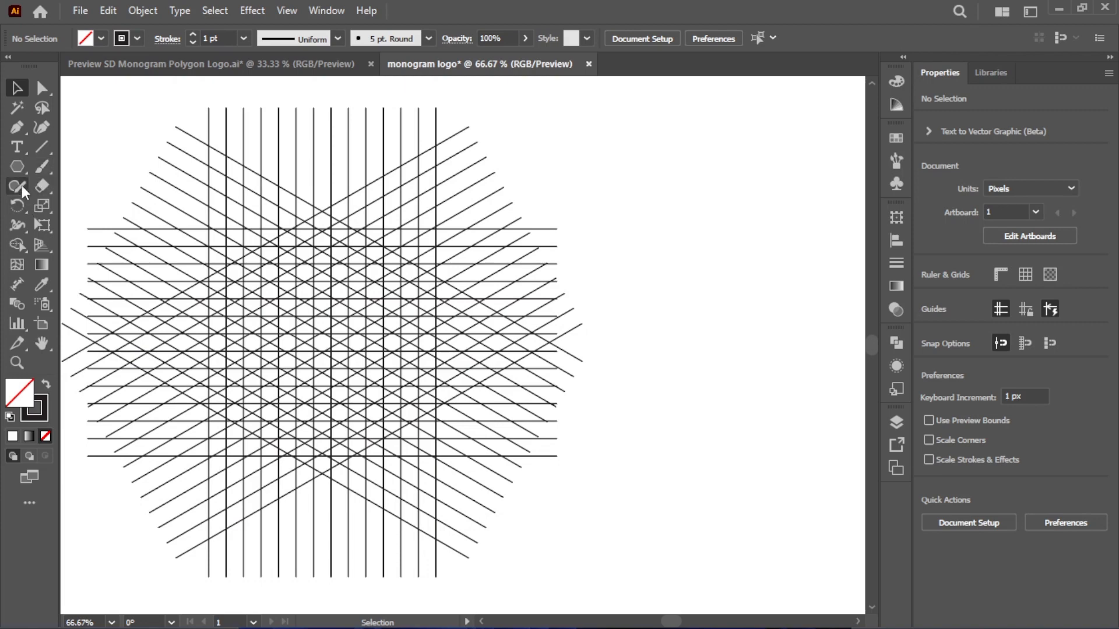
Step: Set up the Polygon tool with a 3 pt light blue stroke and no fill
left_click_drag(19, 173, 92, 229)
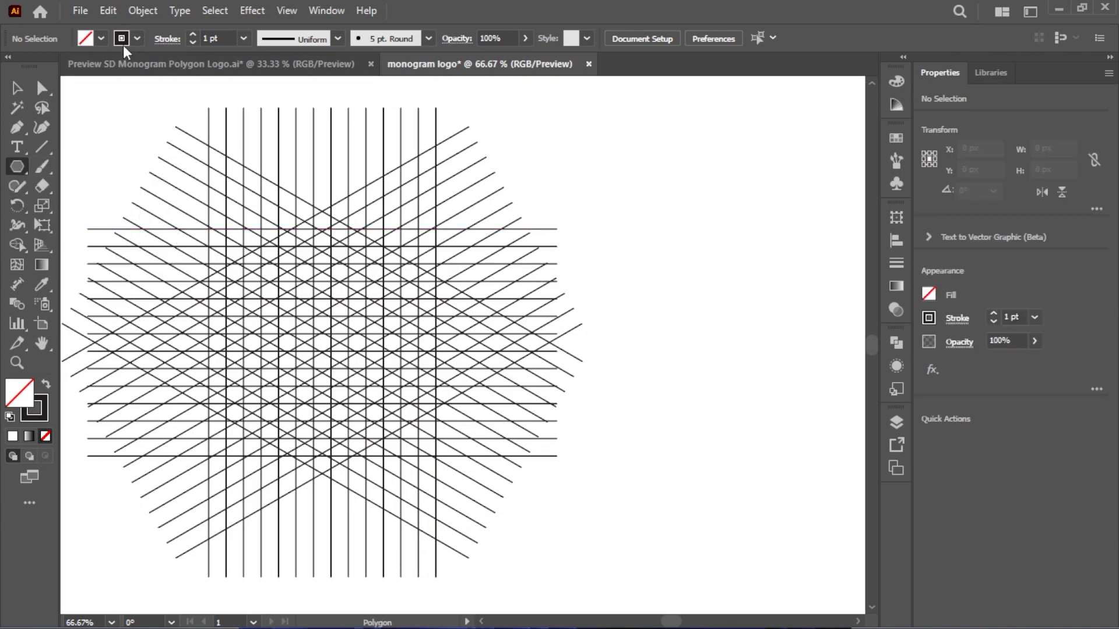
left_click(193, 35)
left_click(193, 34)
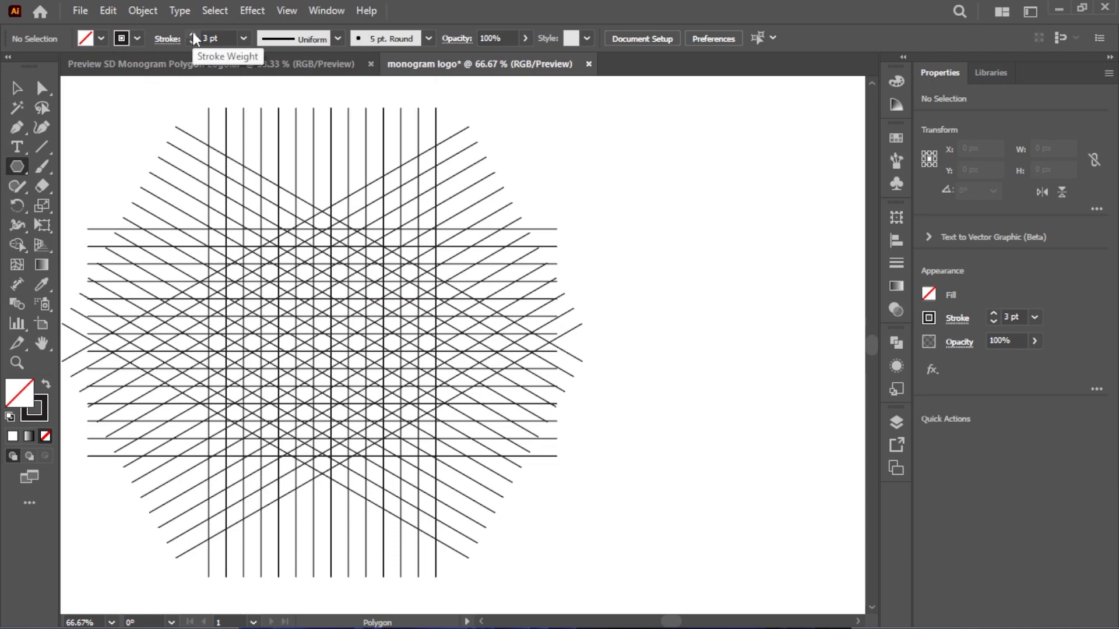
left_click(135, 35)
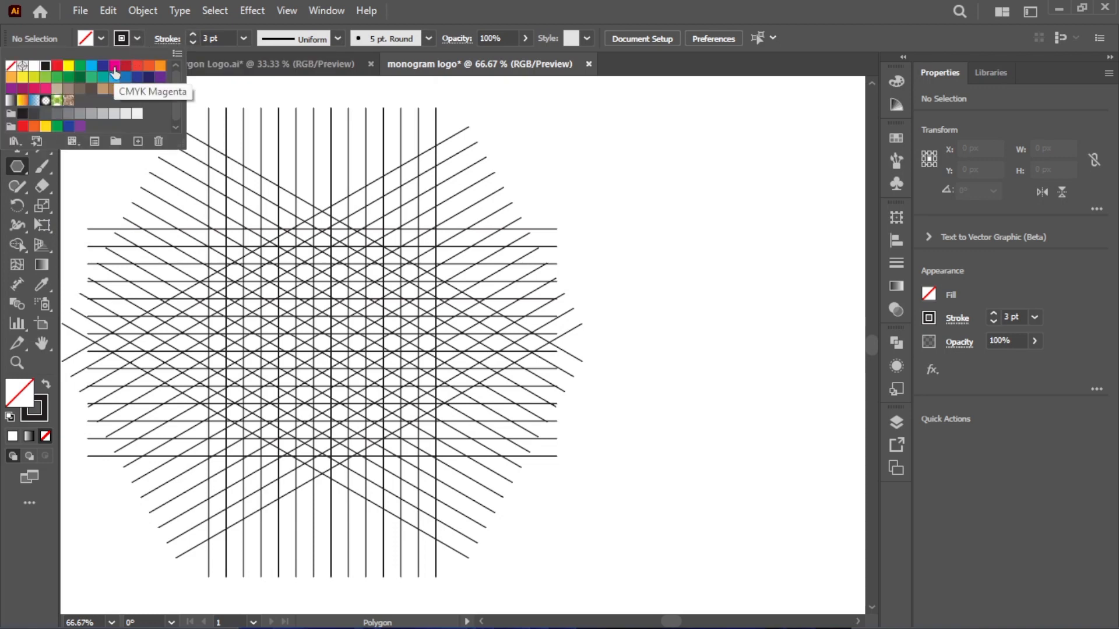
left_click(92, 66)
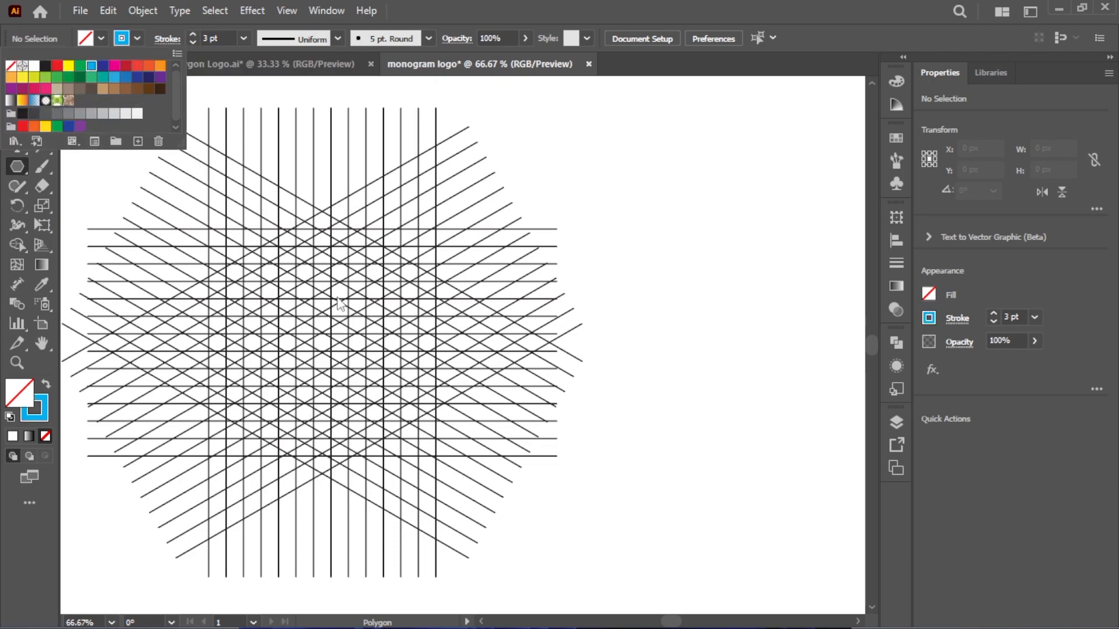
left_click(632, 295)
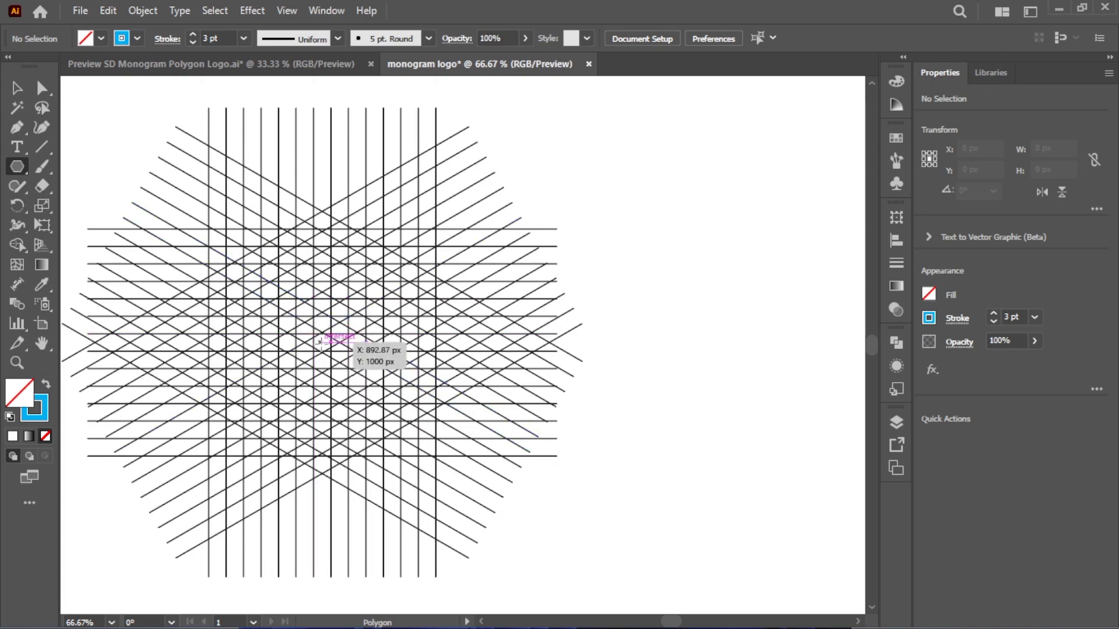
Step: Draw a hexagon about 289 px wide from the grid's center and rotate it to 270° so a vertex points up
left_click_drag(320, 342, 351, 458)
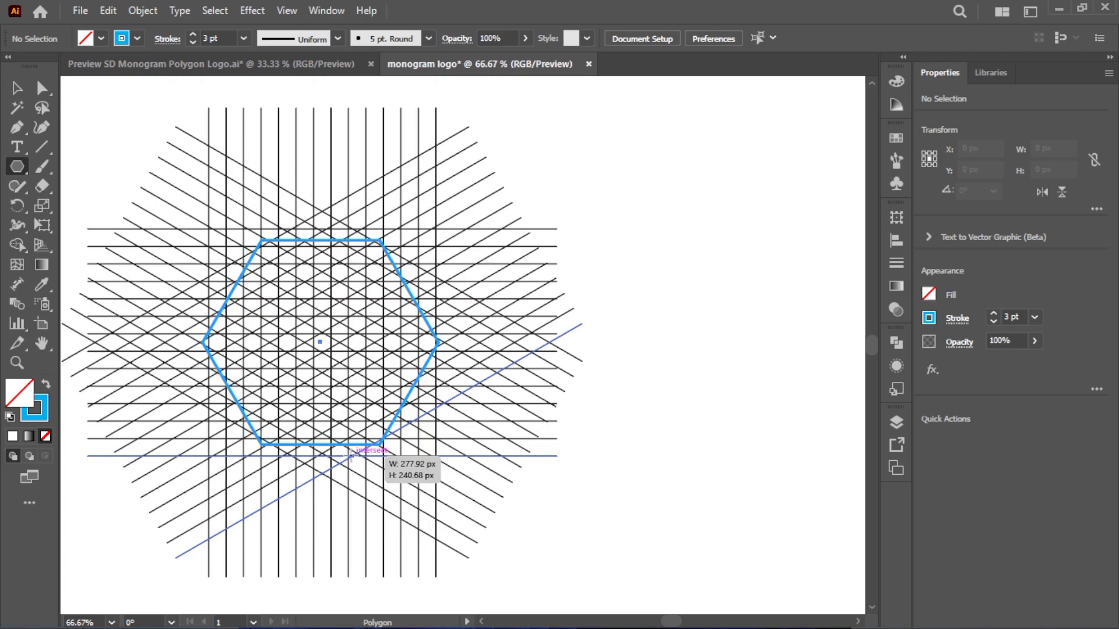
left_click_drag(351, 458, 353, 461)
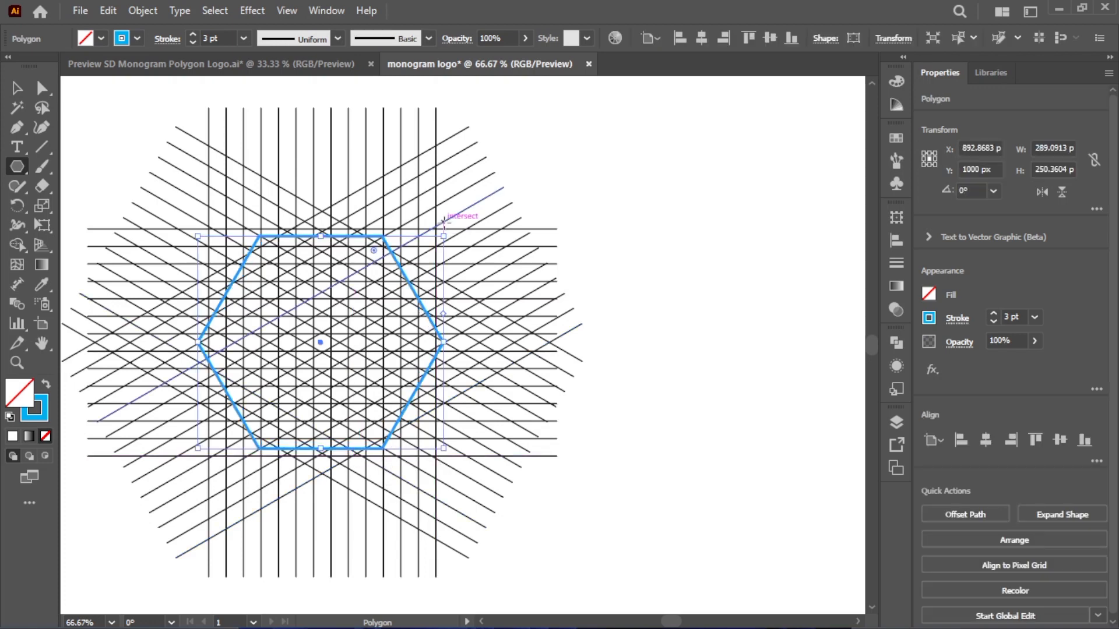
left_click_drag(448, 229, 380, 419)
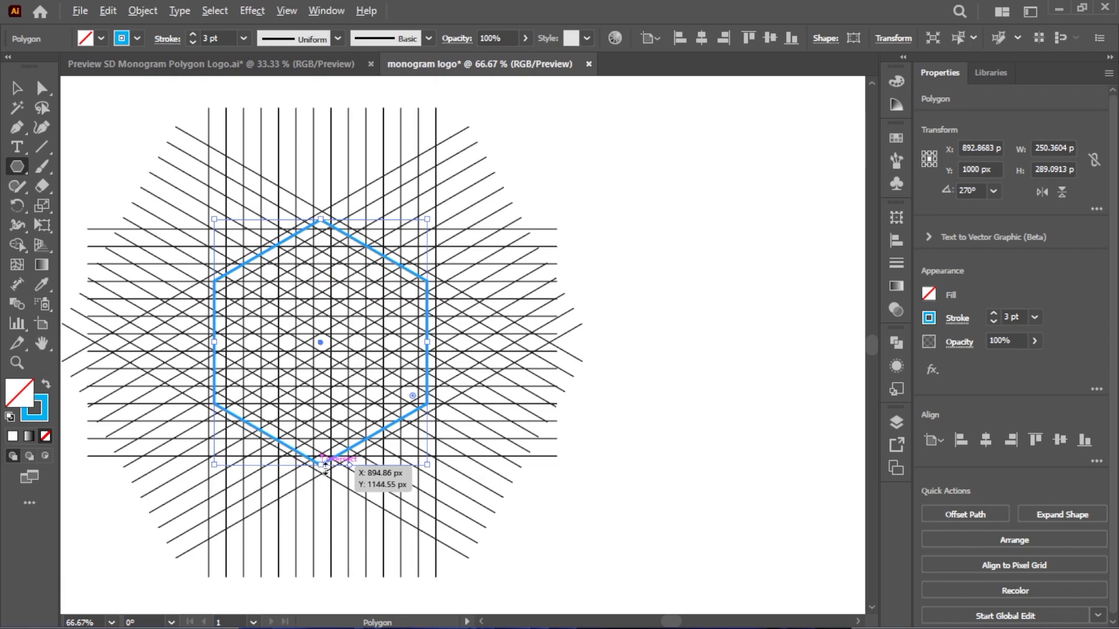
Step: Enlarge the hexagon to about 268 by 306 px so its vertical sides meet the outermost vertical grid lines
left_click_drag(325, 466, 328, 473)
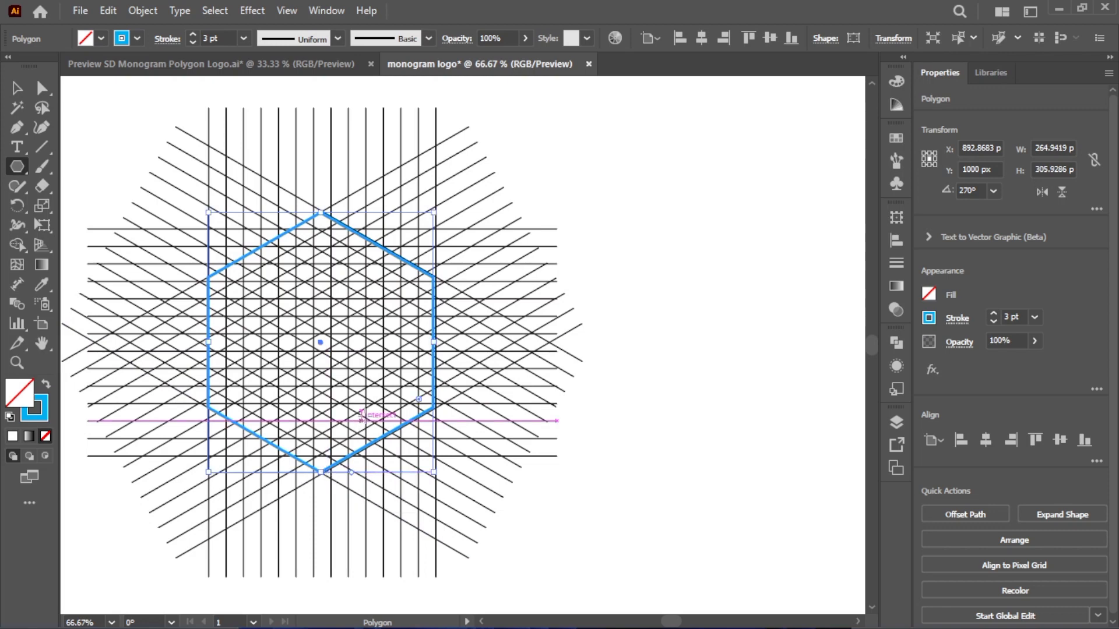
left_click_drag(436, 341, 438, 341)
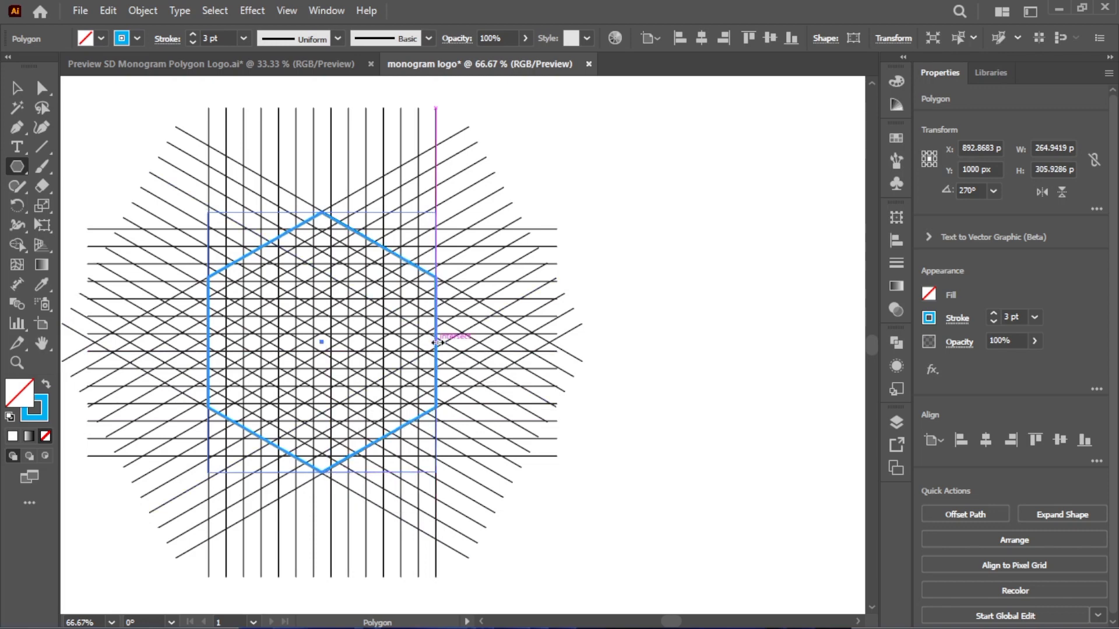
key("ctrl+plus")
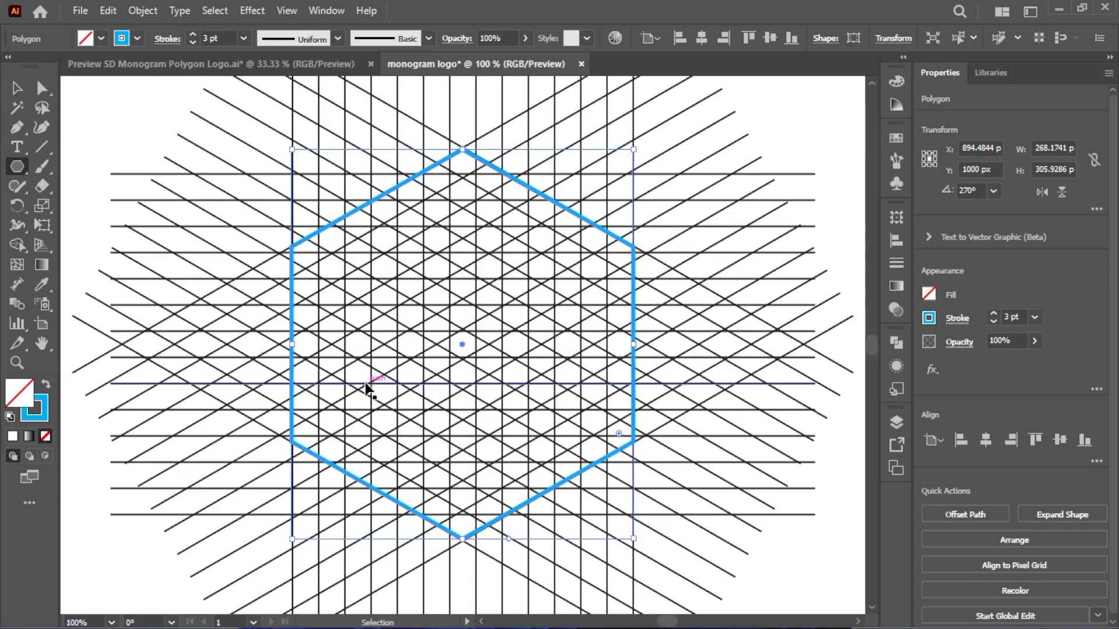
key("ctrl+plus")
key("ctrl+minus")
left_click(17, 88)
left_click(114, 105)
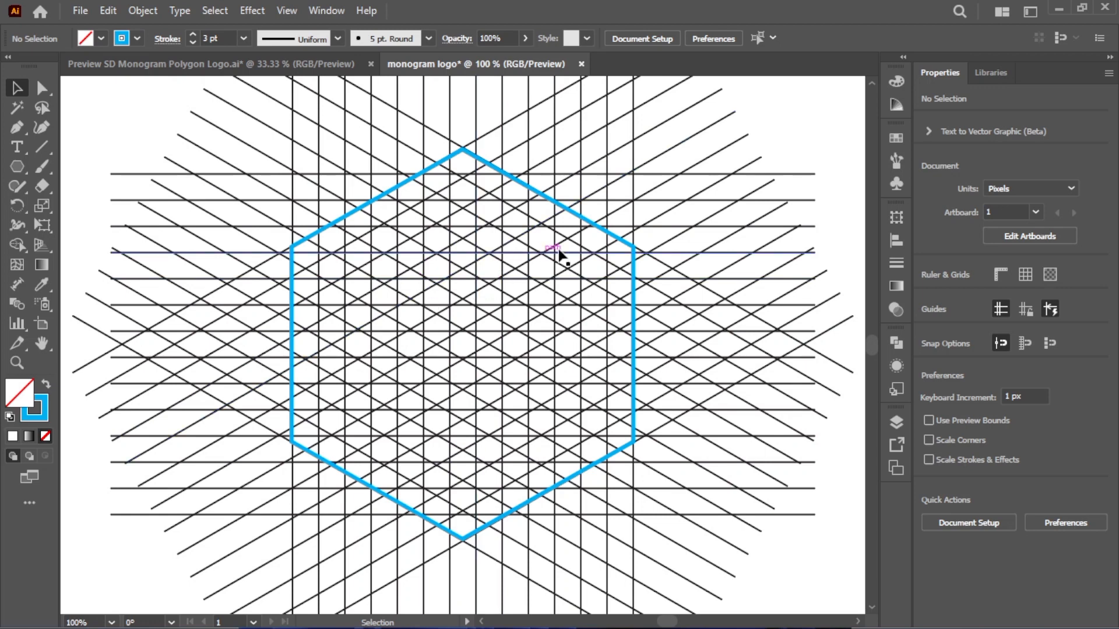
Step: In outline view, stretch the hexagon's top vertex onto the grid intersection, making the shape about 309 px tall
left_click(574, 220)
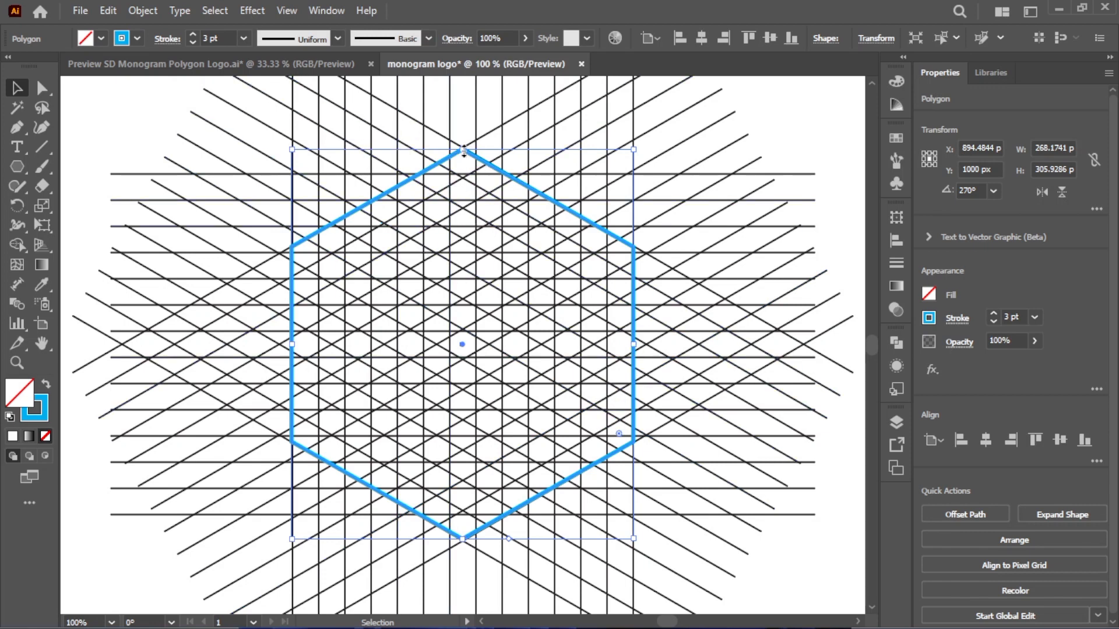
key("ctrl+equal")
scroll(641, 303, "up", 3)
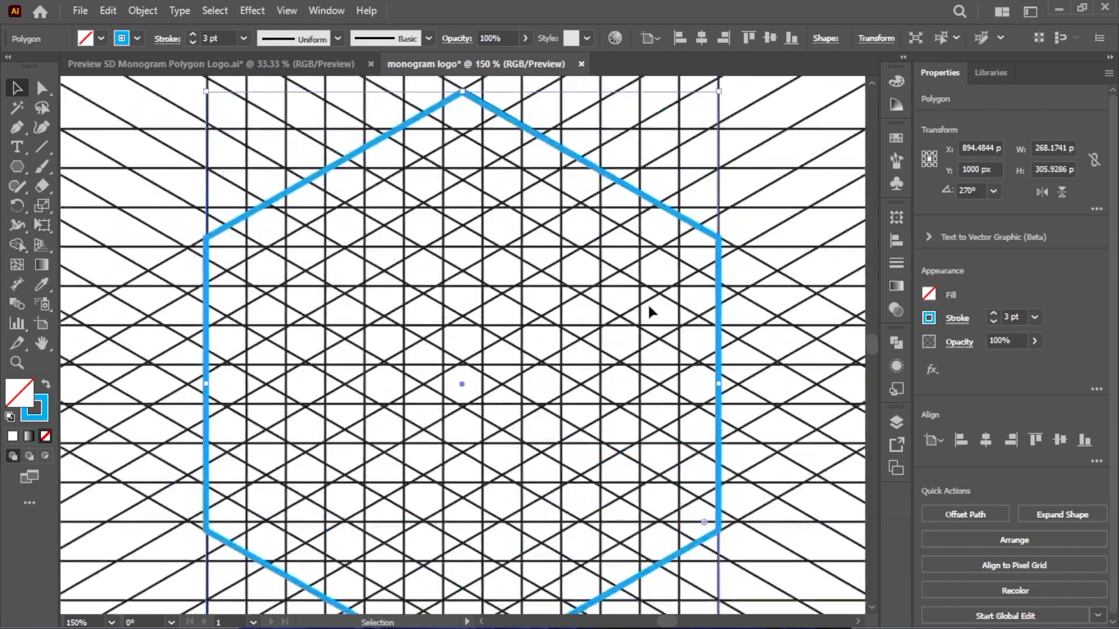
scroll(658, 306, "down", 2)
left_click(687, 310)
key("ctrl+minus")
left_click(468, 164)
key("ctrl+y")
key("ctrl+equal")
key("ctrl+equal")
scroll(582, 192, "up", 4)
left_click_drag(461, 205, 460, 208)
Step: Fit the hexagon's lower vertex to the grid intersection at about 267 by 308 px, and return to preview view
scroll(460, 291, "down", 8)
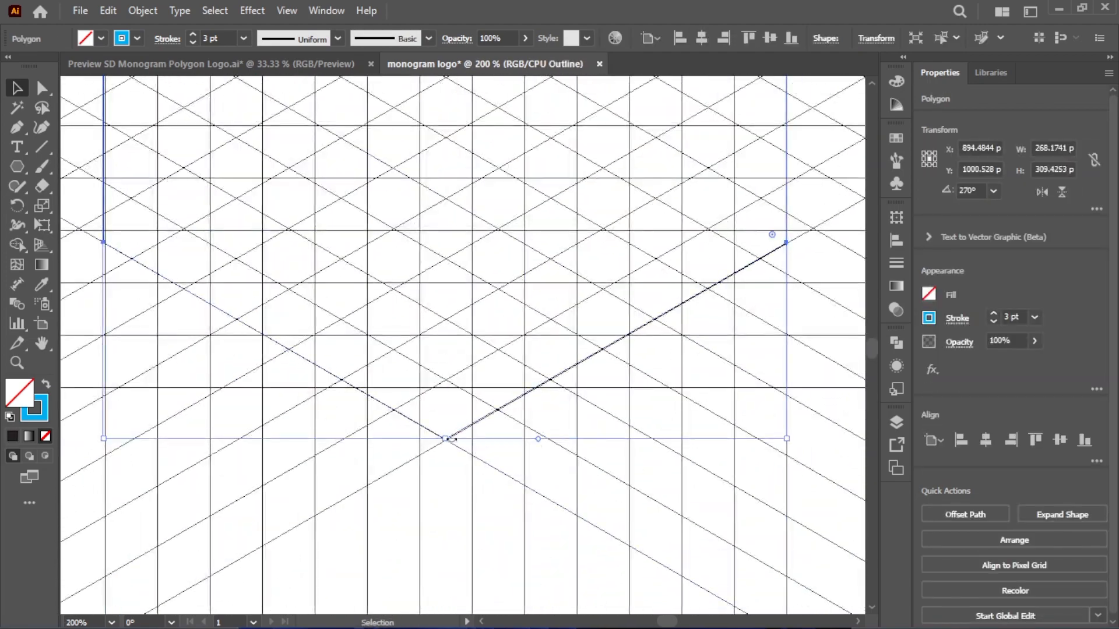
left_click_drag(453, 441, 452, 438)
key("ctrl+y")
key("ctrl+minus")
key("ctrl+minus")
key("ctrl+minus")
left_click(676, 257)
key("ctrl+equal")
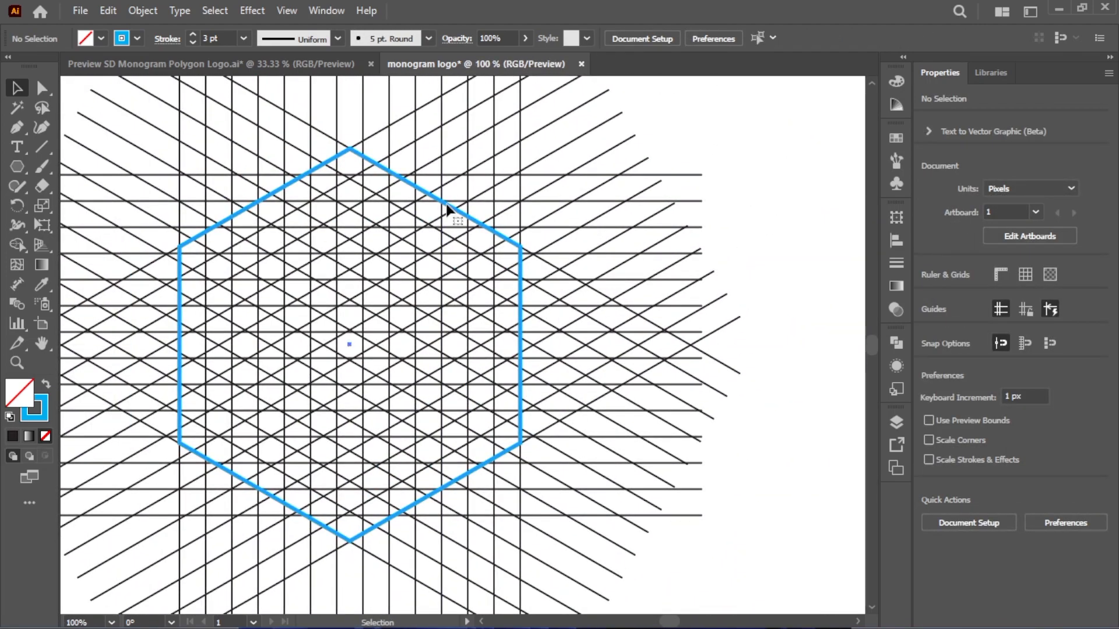
Step: Lock the blue hexagon outline in place
left_click(447, 206)
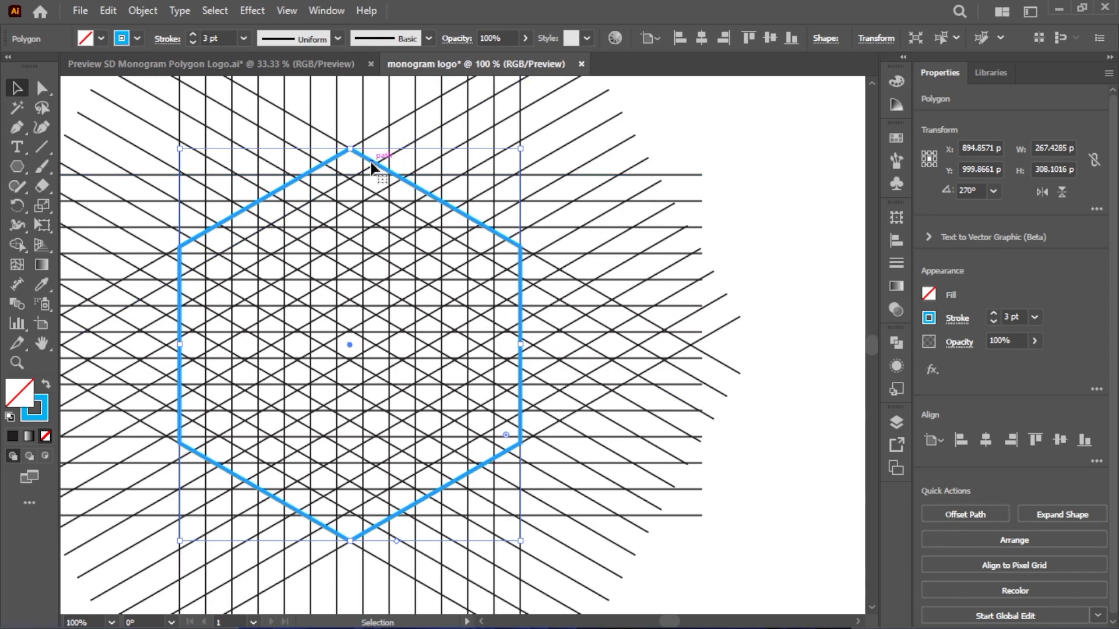
left_click(144, 12)
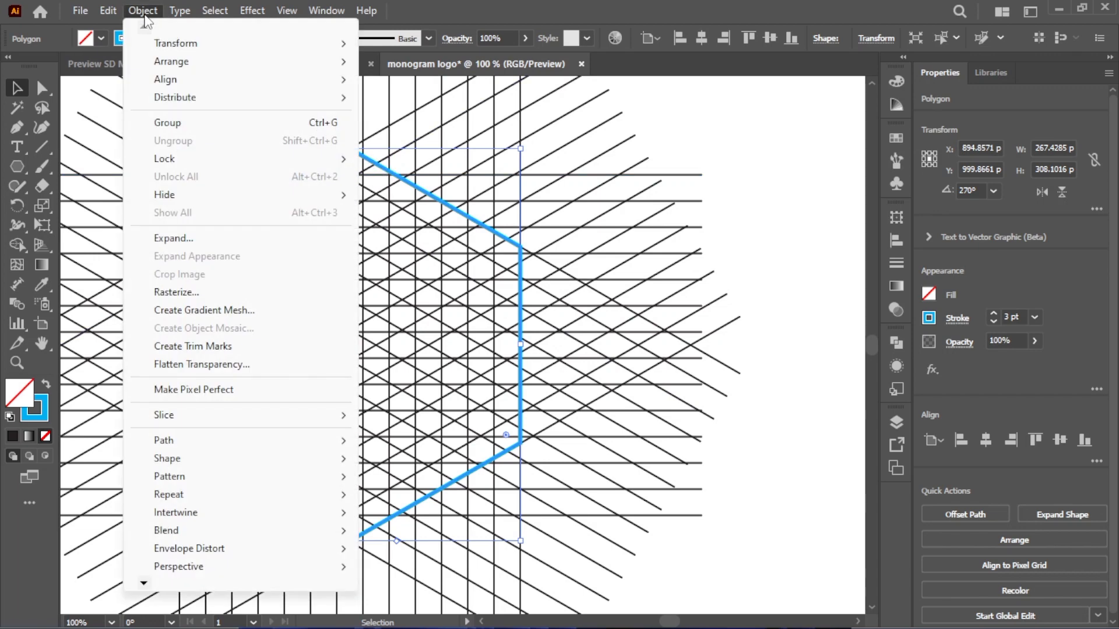
mouse_move(180, 159)
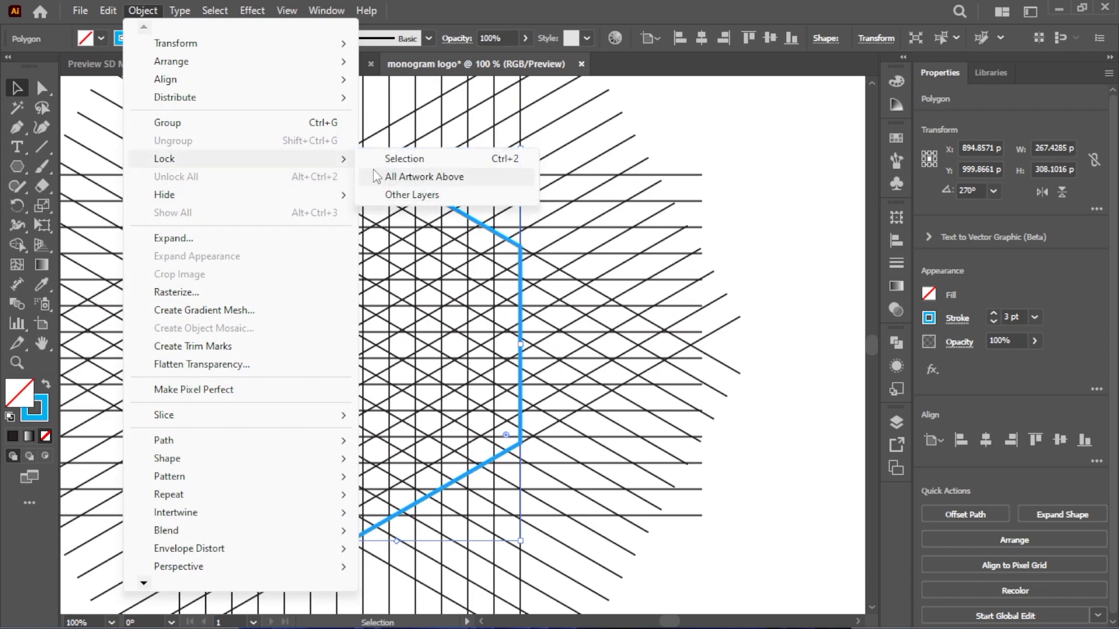
left_click(399, 159)
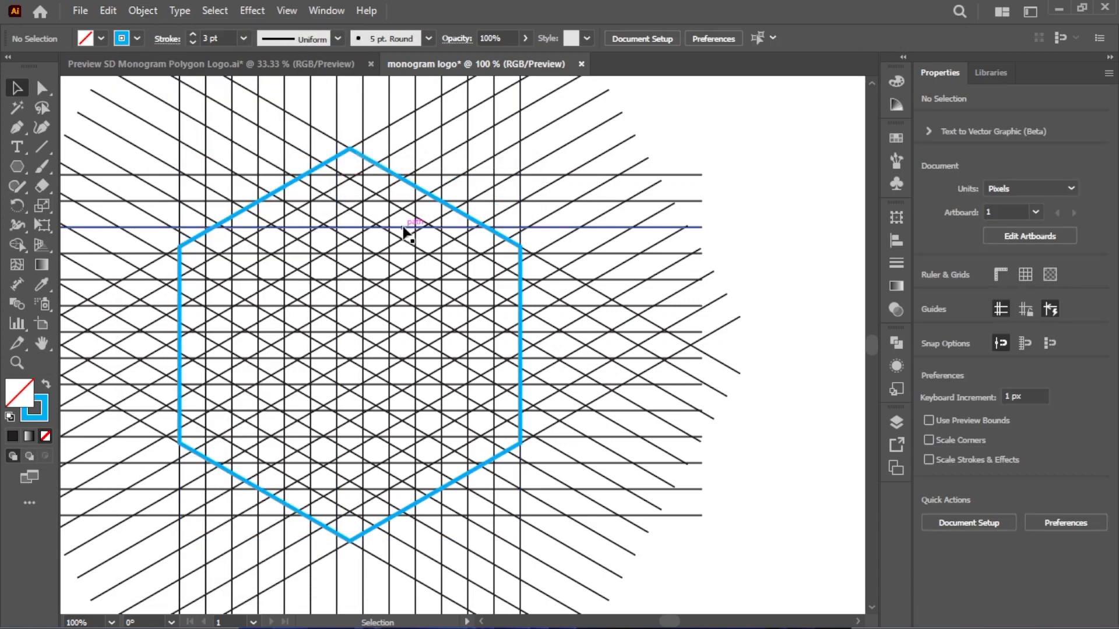
Step: Select the whole line grid and prepare the Shape Builder tool with a black fill
key("ctrl+minus")
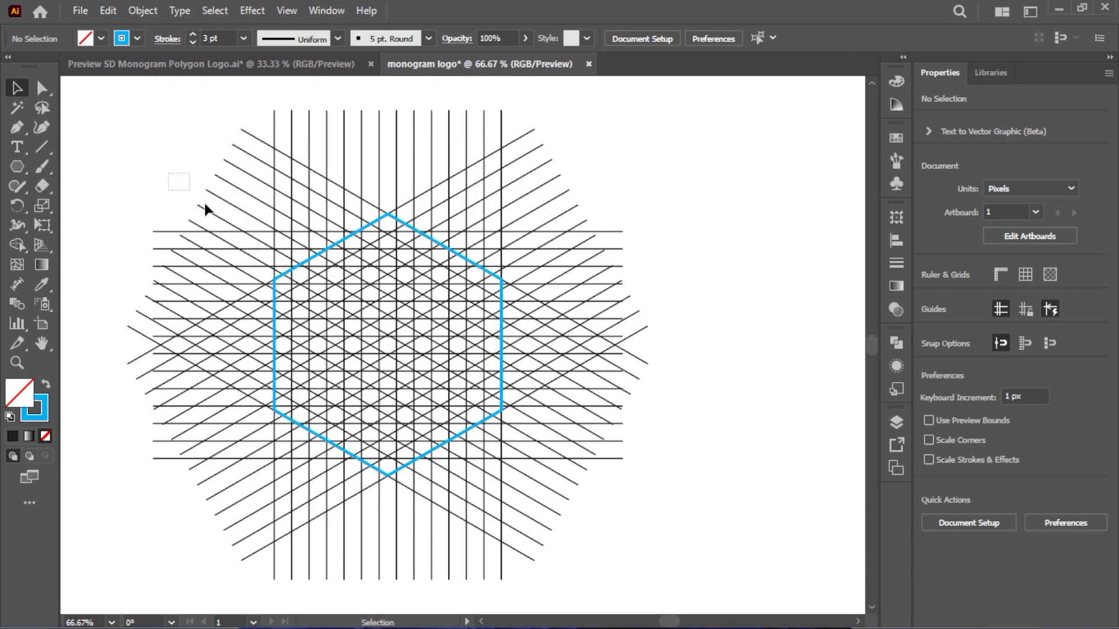
left_click_drag(205, 210, 514, 432)
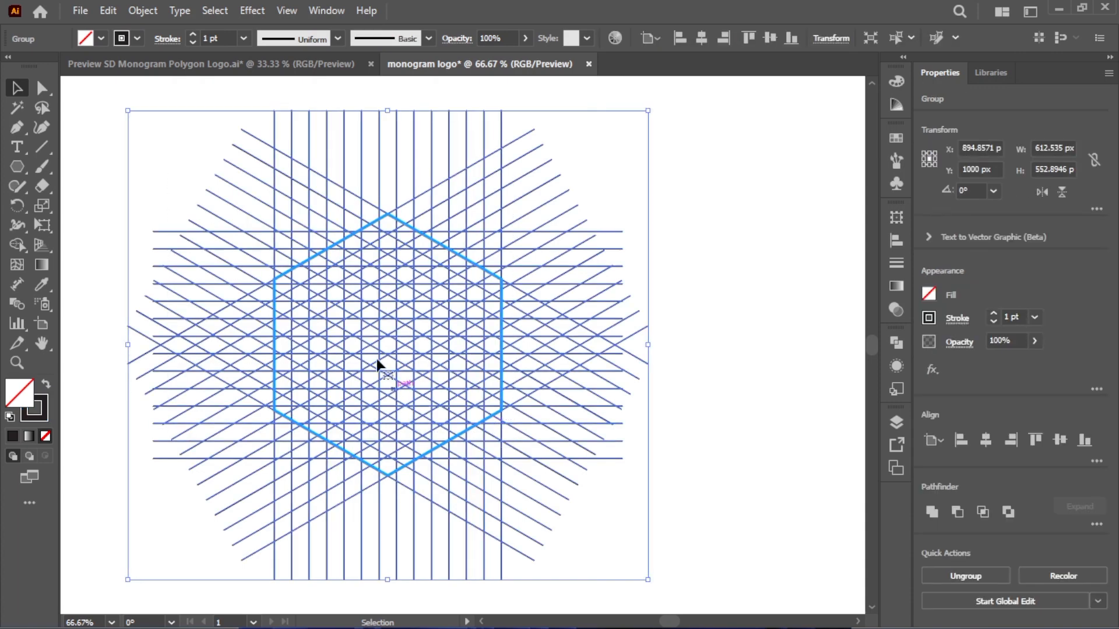
left_click(24, 247)
left_click(121, 244)
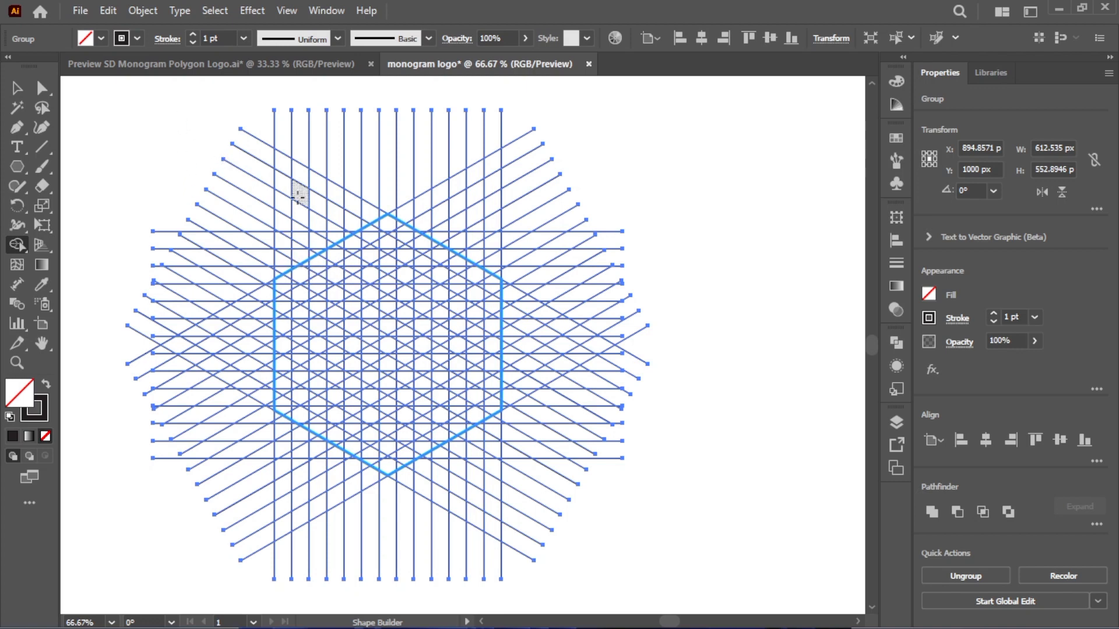
left_click(102, 39)
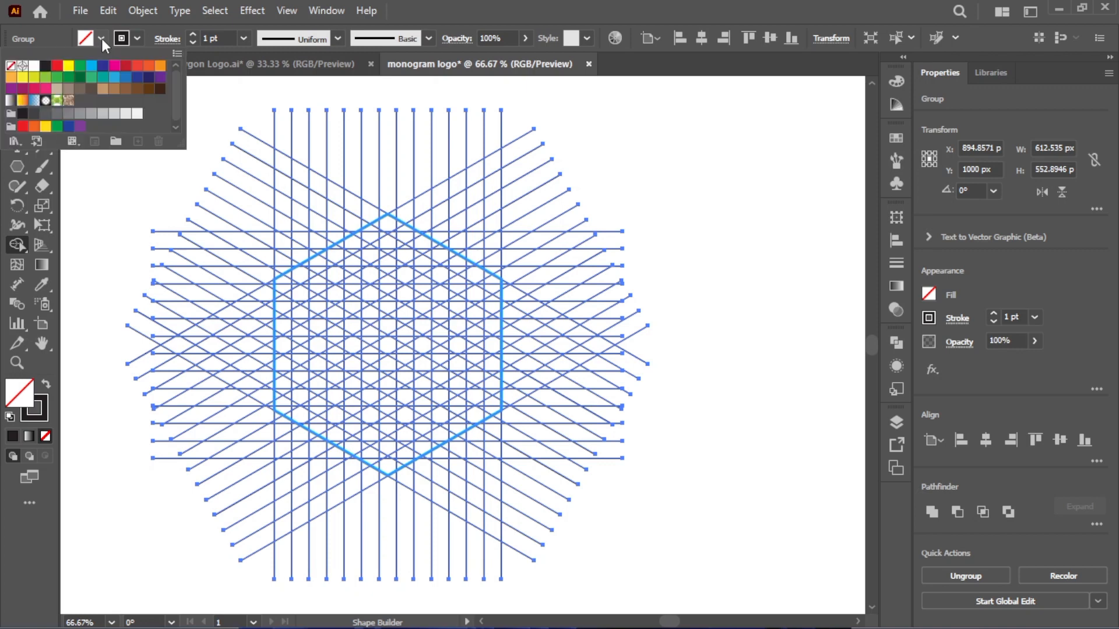
left_click(45, 68)
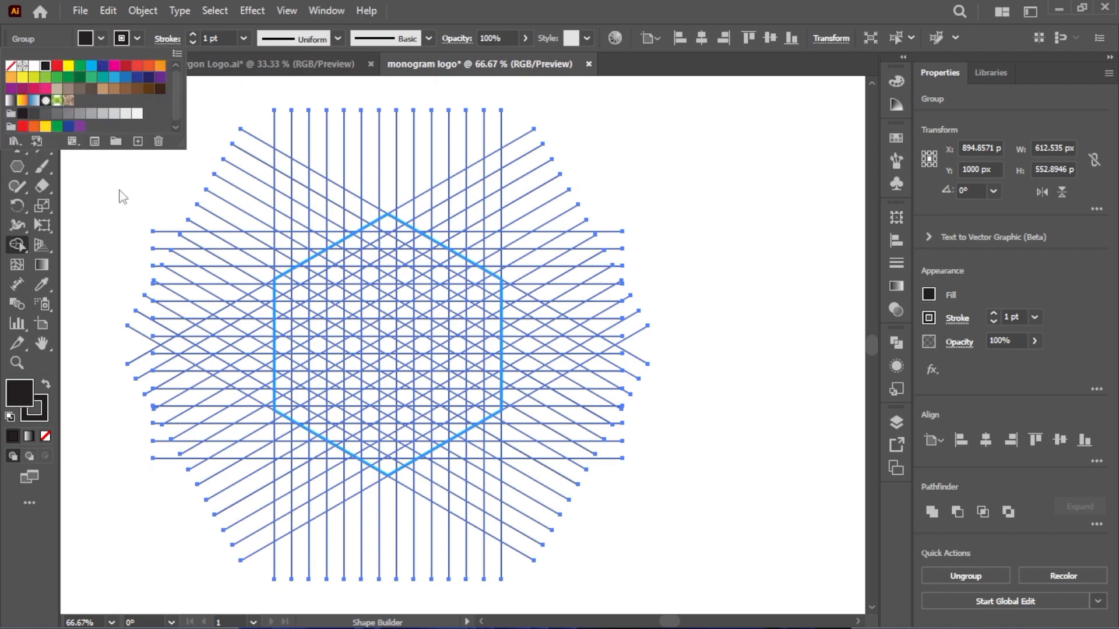
left_click(606, 175)
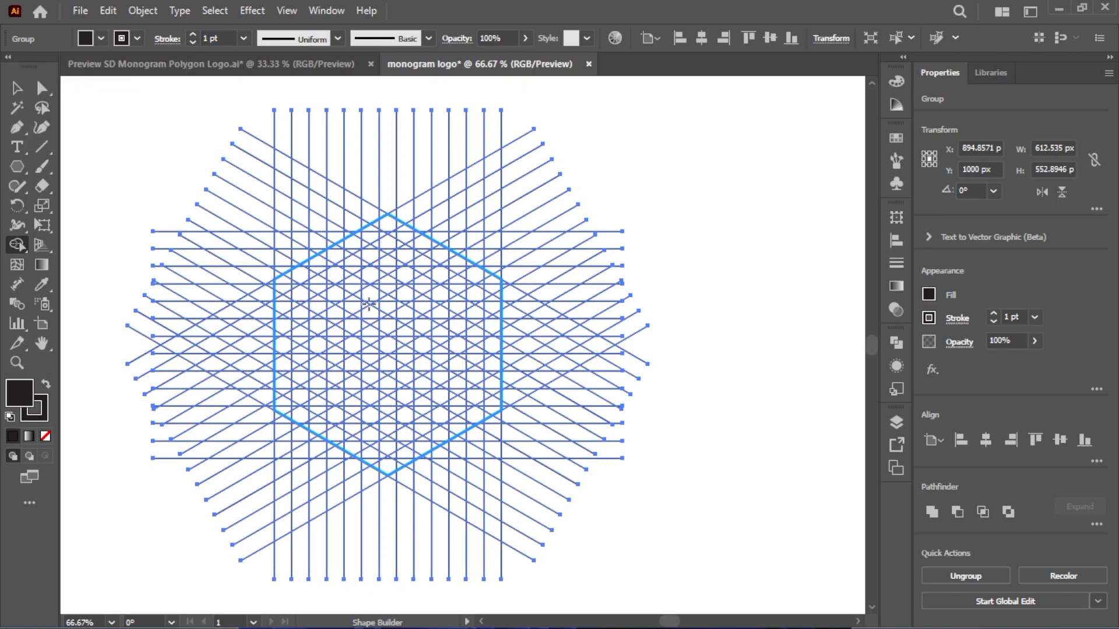
Step: Merge grid cells with Shape Builder into a rough black S tracing the left half of the hexagon
key("ctrl+plus")
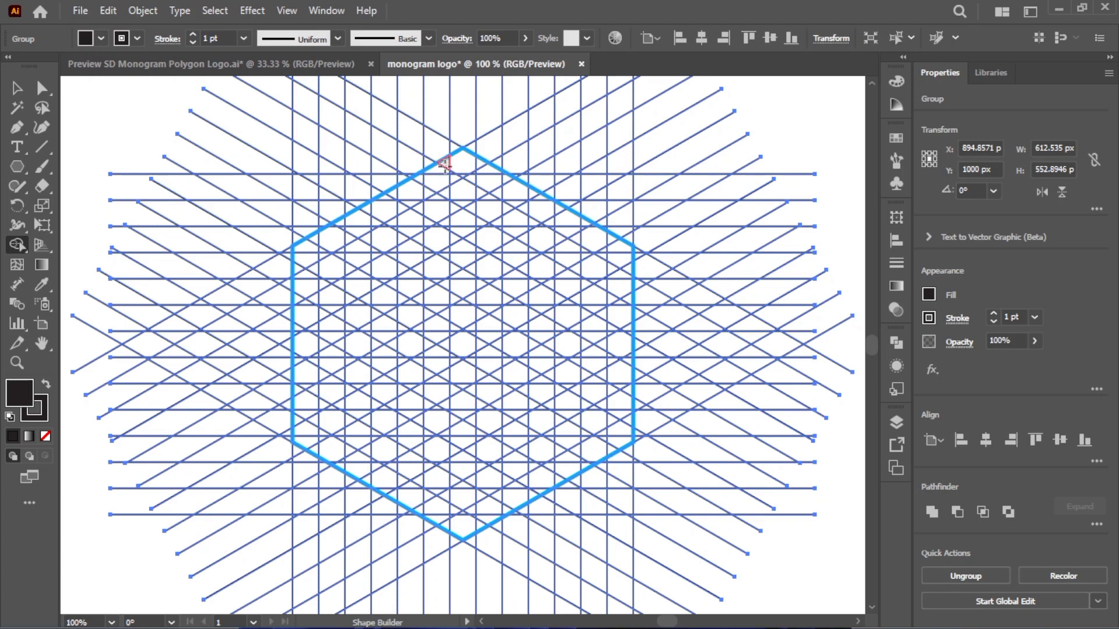
left_click_drag(444, 164, 440, 256)
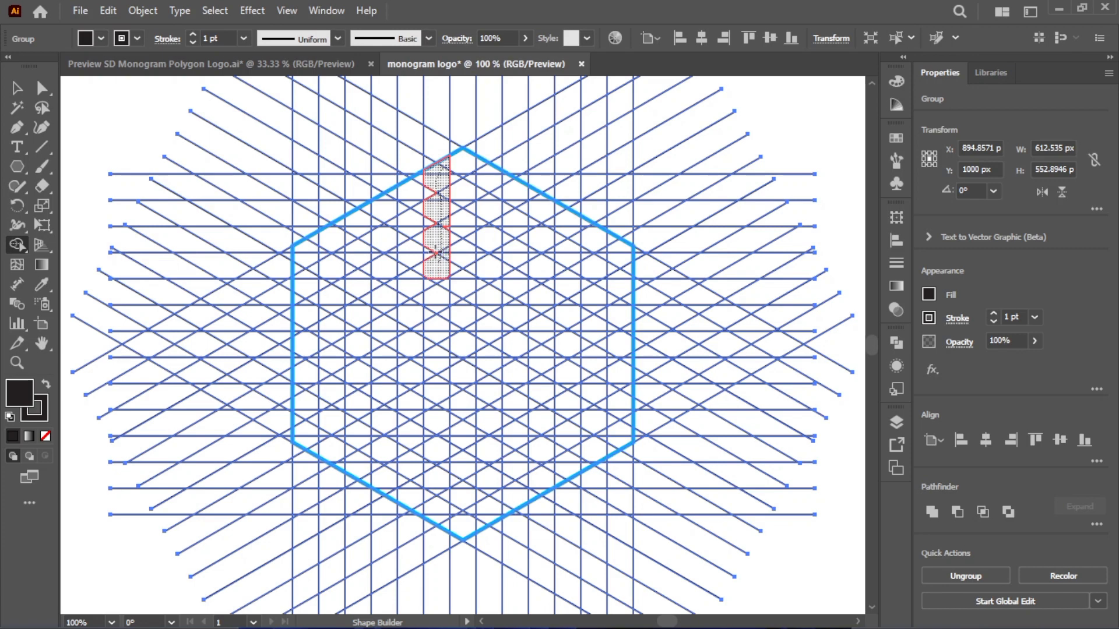
mouse_move(430, 182)
left_mouse_down()
mouse_move(313, 255)
mouse_move(311, 338)
mouse_move(444, 344)
mouse_move(429, 511)
mouse_move(308, 440)
mouse_move(302, 387)
left_mouse_up()
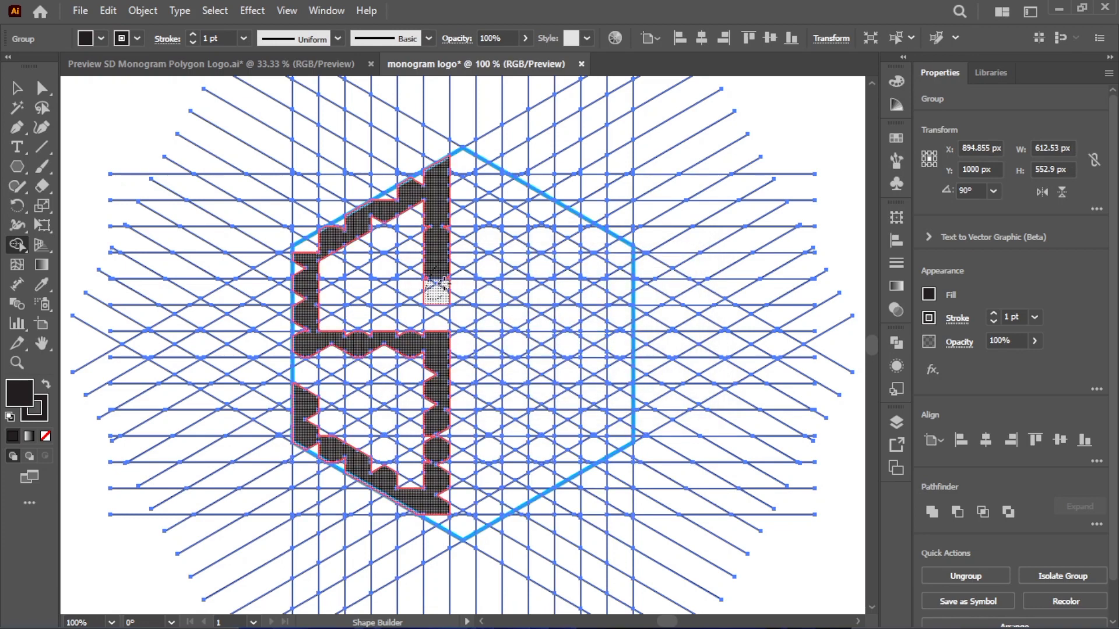
left_click_drag(440, 285, 440, 222)
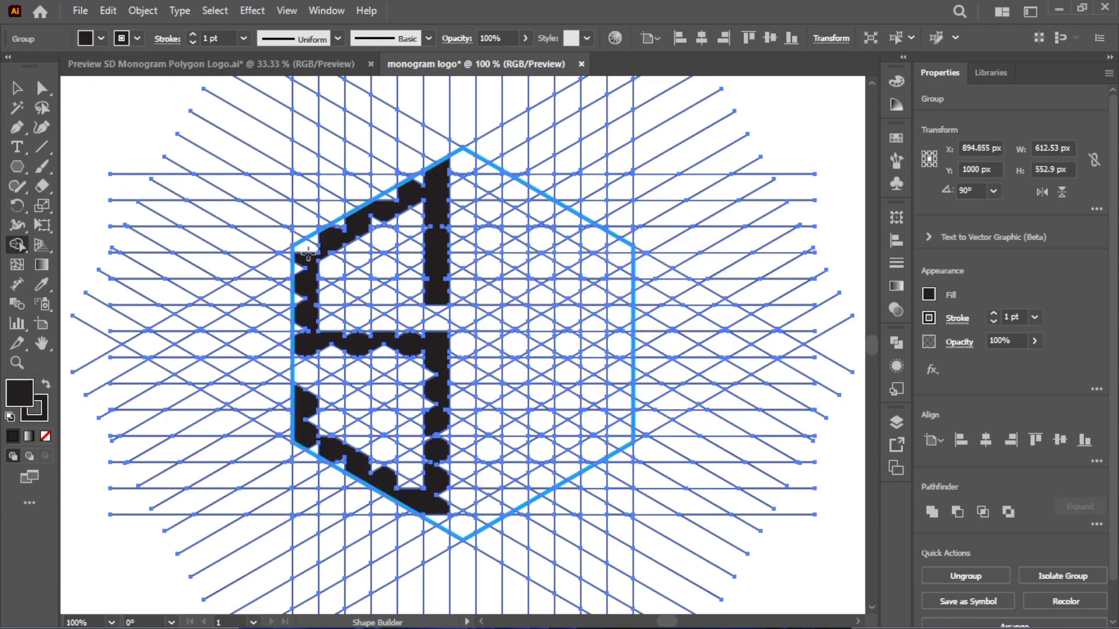
Step: Fill the gaps along the S's upper diagonal and its outer vertical edge down to the middle bar
left_click_drag(304, 248, 421, 181)
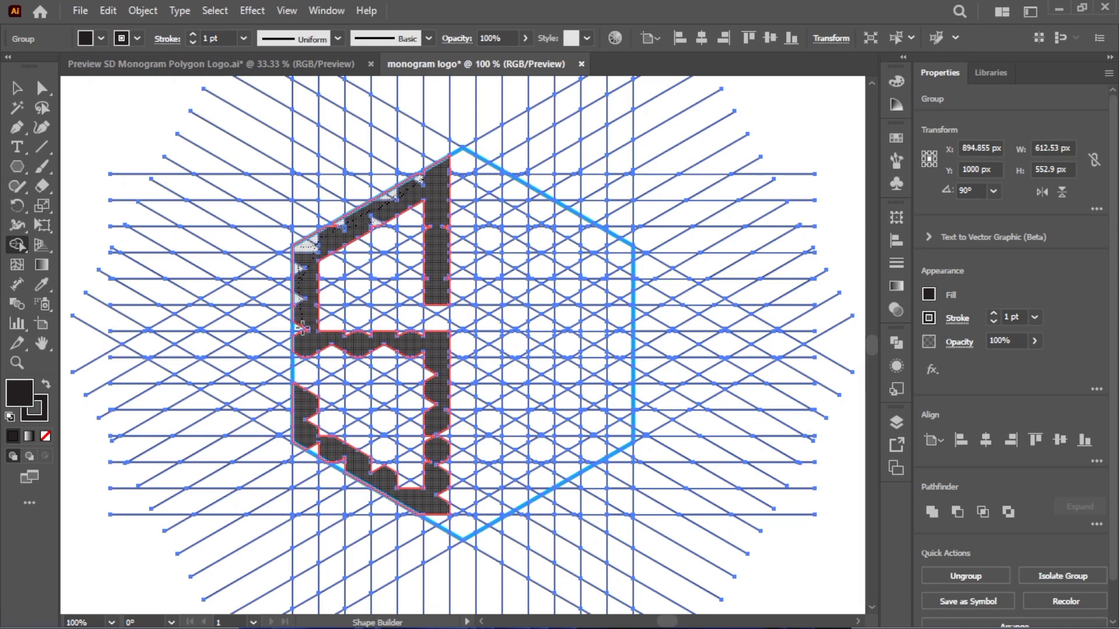
left_click_drag(301, 348, 300, 344)
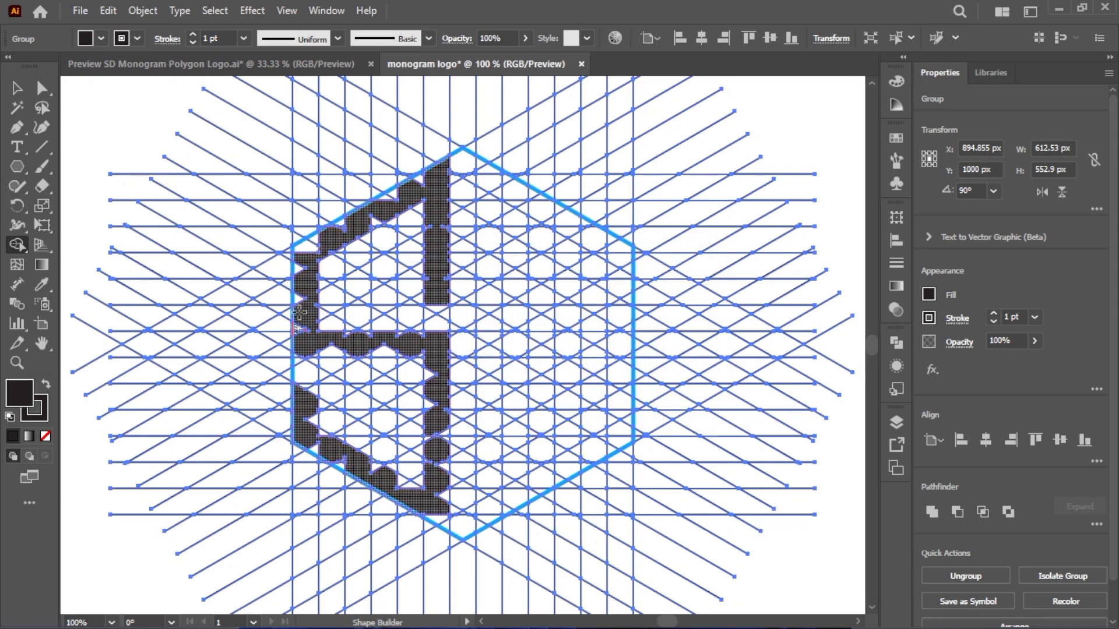
mouse_move(299, 313)
left_mouse_down()
mouse_move(306, 242)
mouse_move(408, 198)
mouse_move(404, 182)
mouse_move(416, 183)
left_mouse_up()
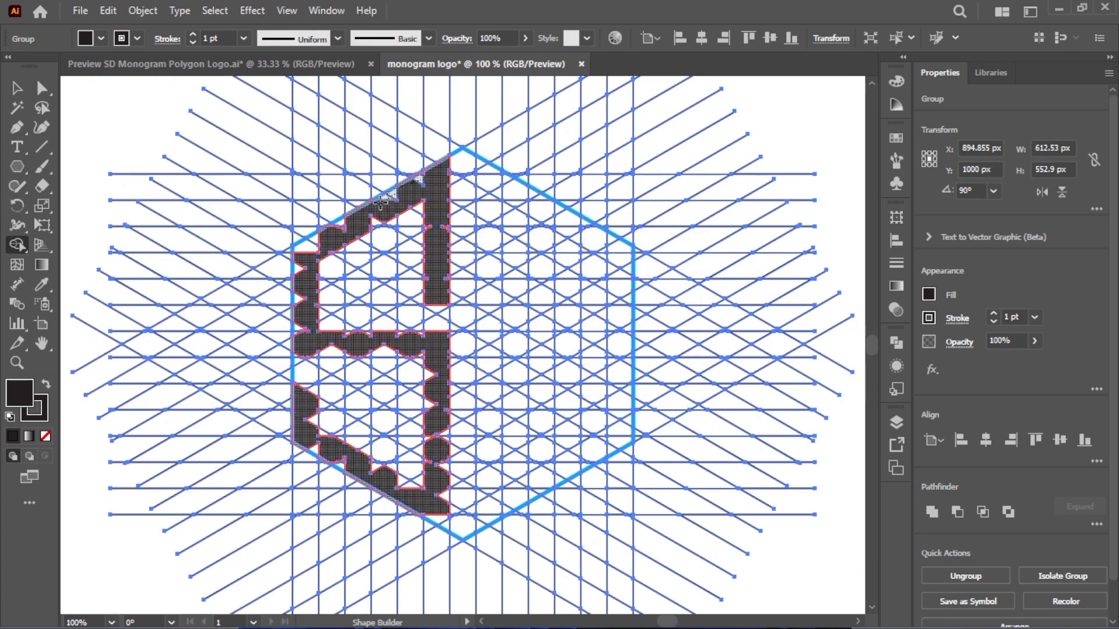
left_click_drag(306, 247, 304, 249)
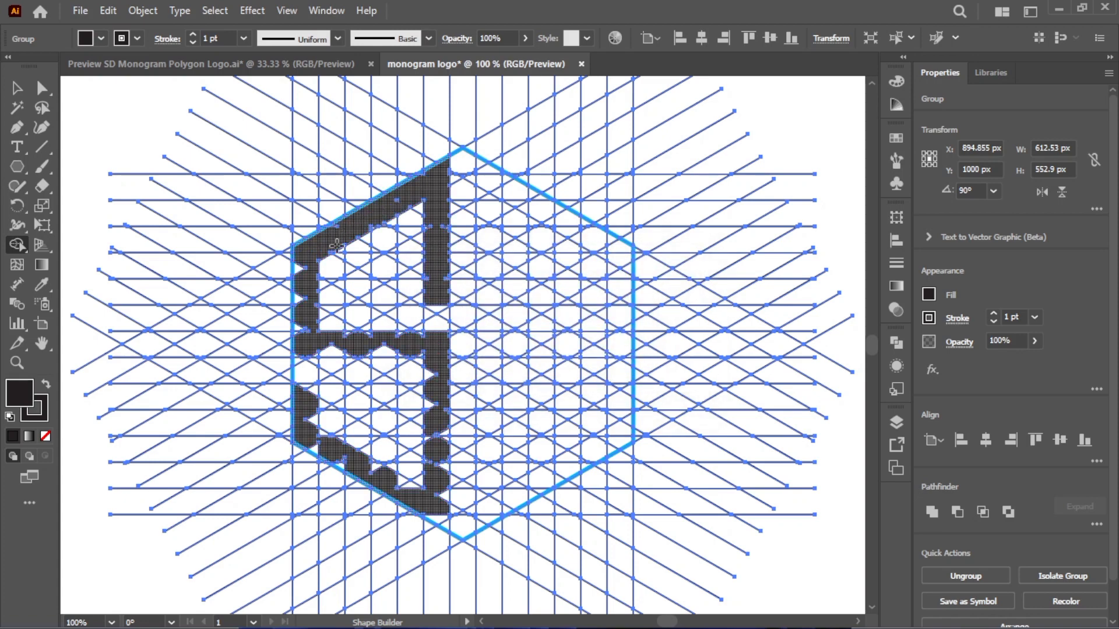
left_click_drag(298, 257, 296, 333)
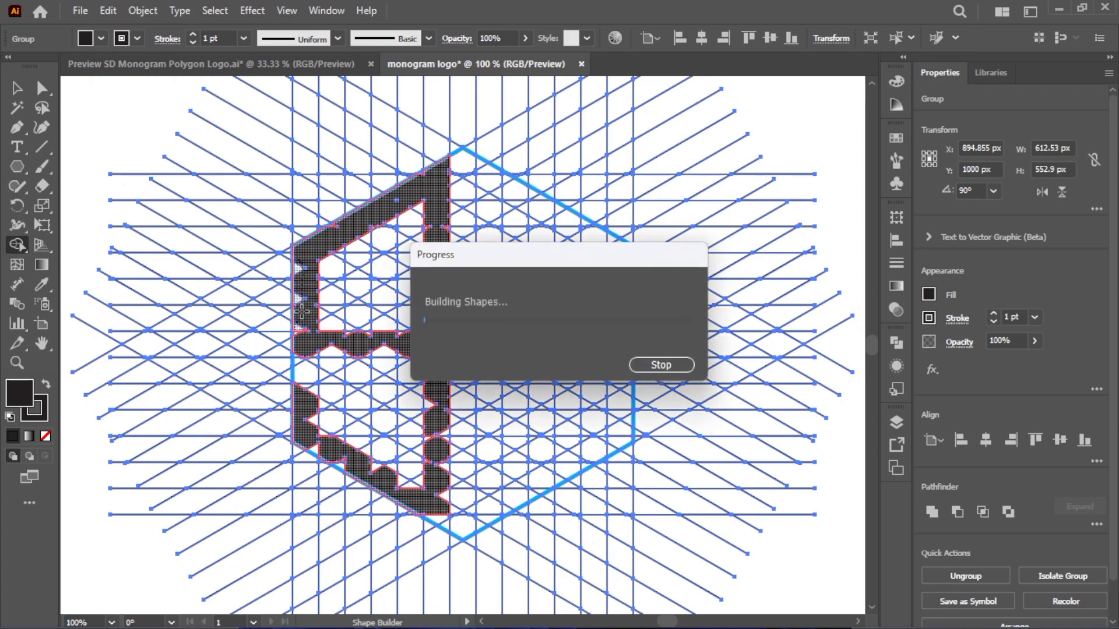
Step: Fill the leftover gaps above and below the S's middle bar and along its lower inner stem
key("ctrl+equal")
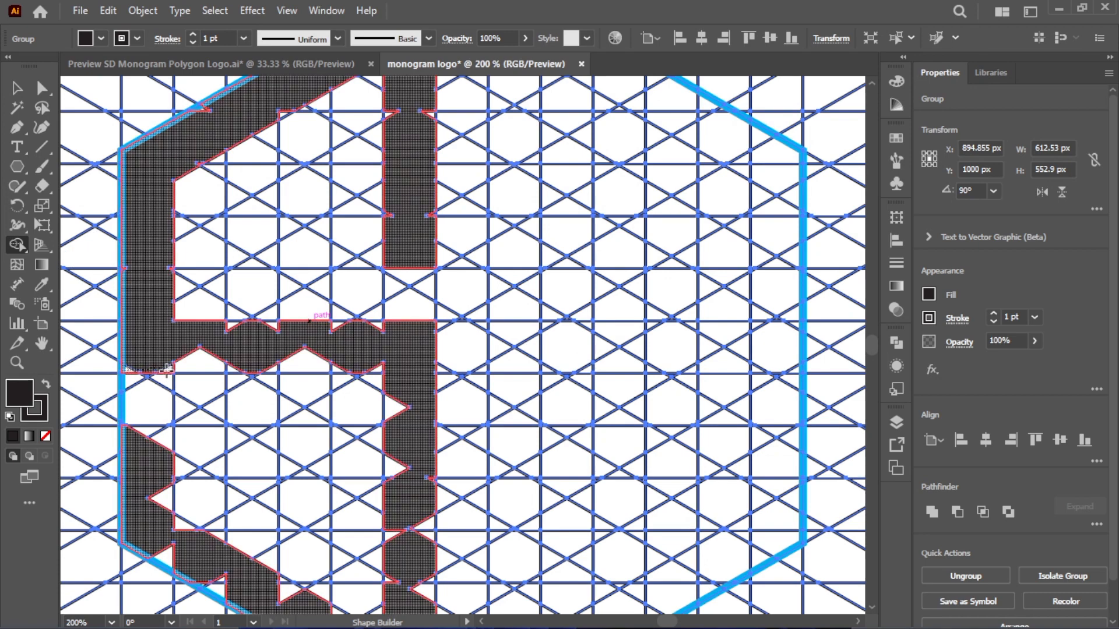
left_click(168, 369)
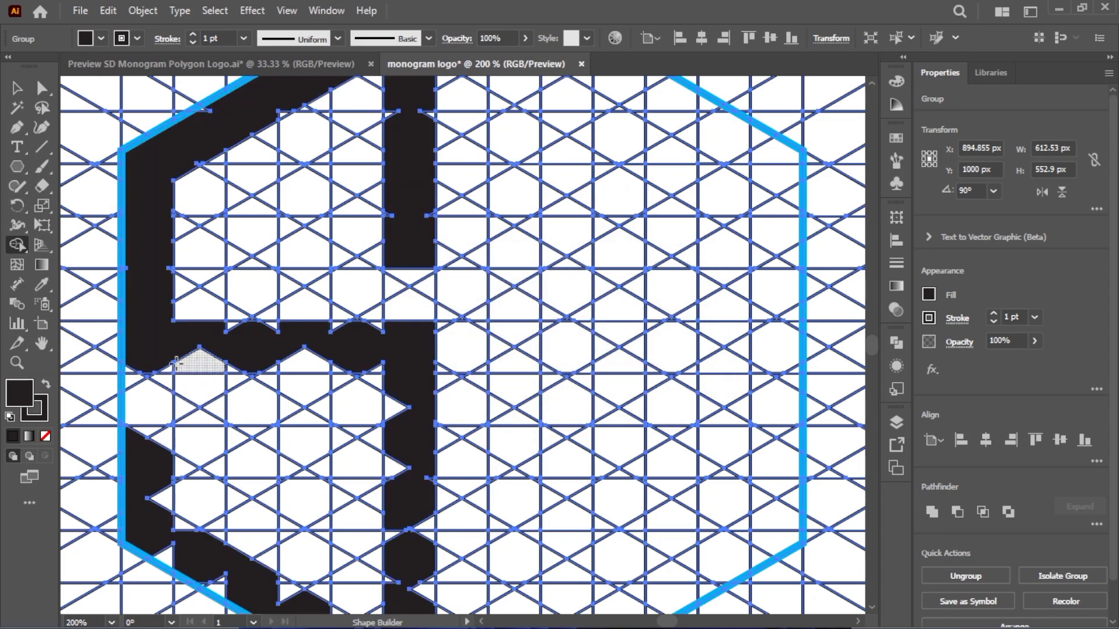
left_click_drag(130, 369, 353, 363)
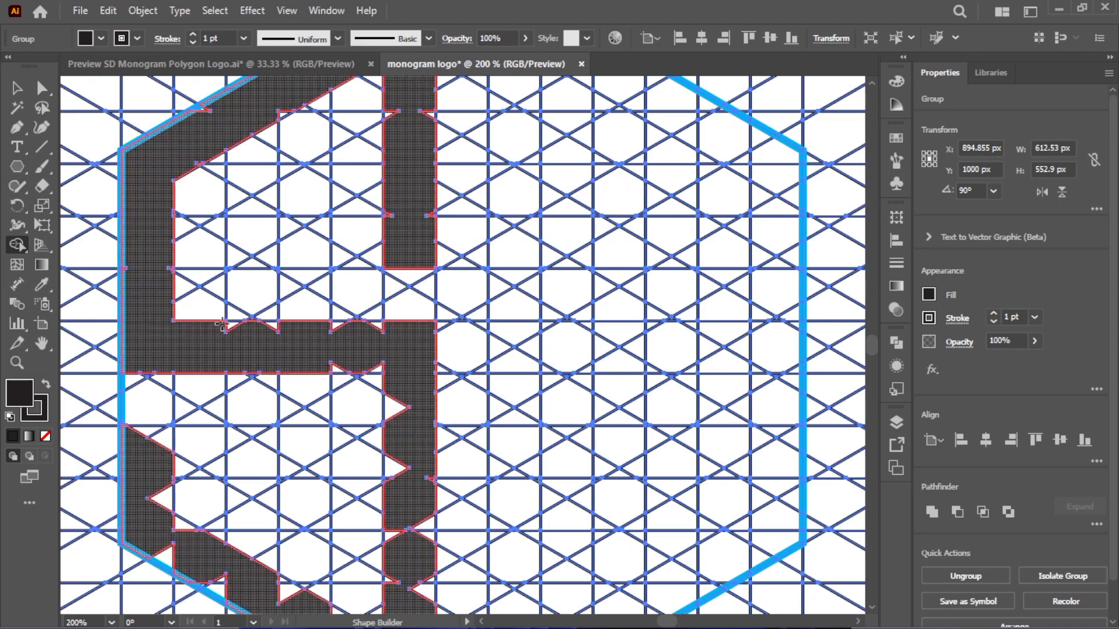
left_click(258, 327)
scroll(268, 344, "down", 5)
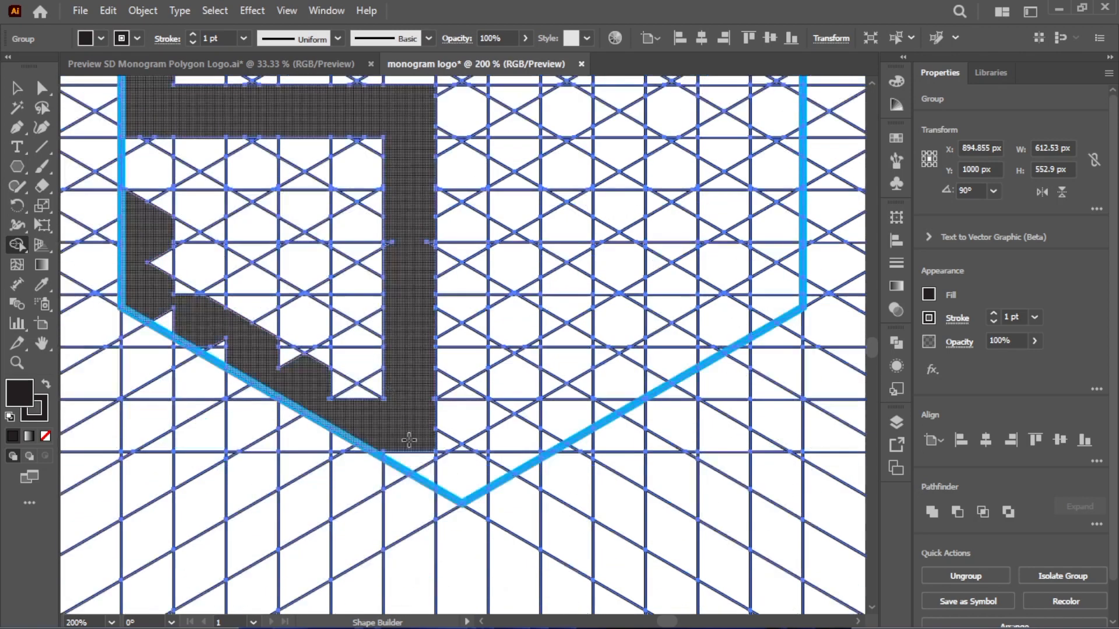
Step: Fill the gaps in the S's lower diagonal and square off its open lower end, completing solid black strokes
mouse_move(285, 359)
left_mouse_down()
mouse_move(201, 341)
mouse_move(160, 263)
left_mouse_up()
scroll(155, 280, "up", 3)
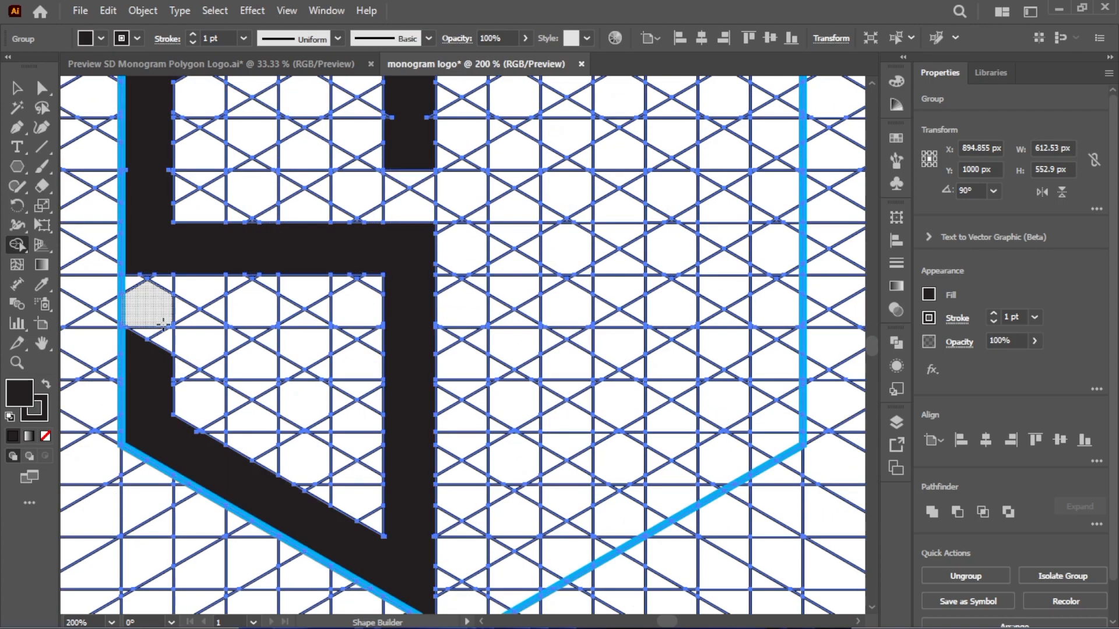
left_click_drag(160, 334, 169, 353)
scroll(181, 271, "up", 5)
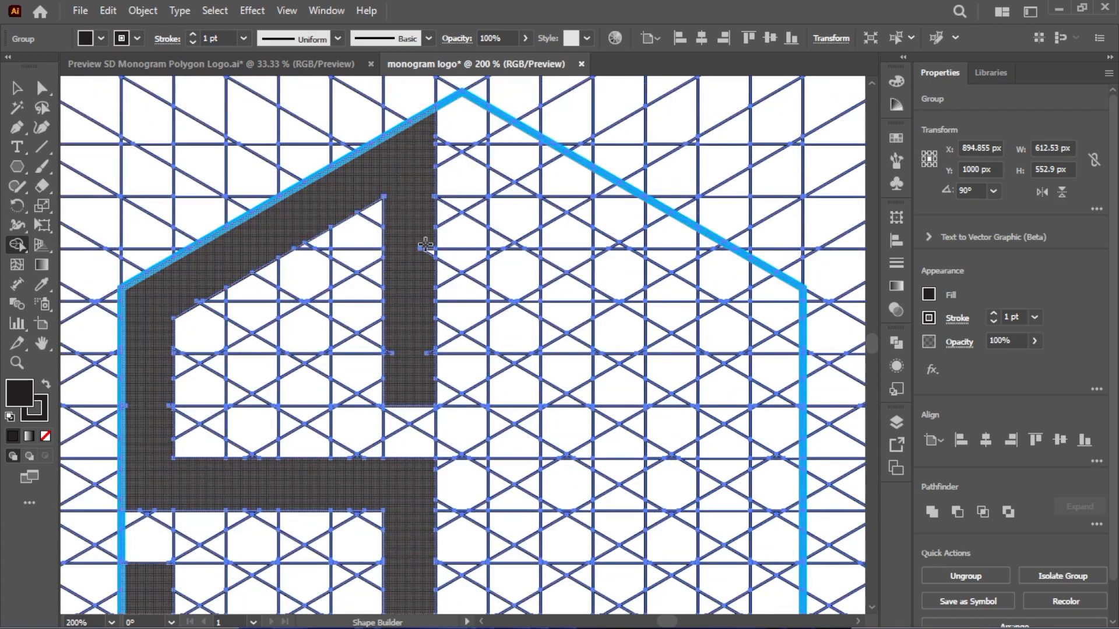
scroll(425, 371, "down", 2)
left_click(426, 371)
scroll(428, 349, "down", 2)
key("ctrl+minus")
key("ctrl+minus")
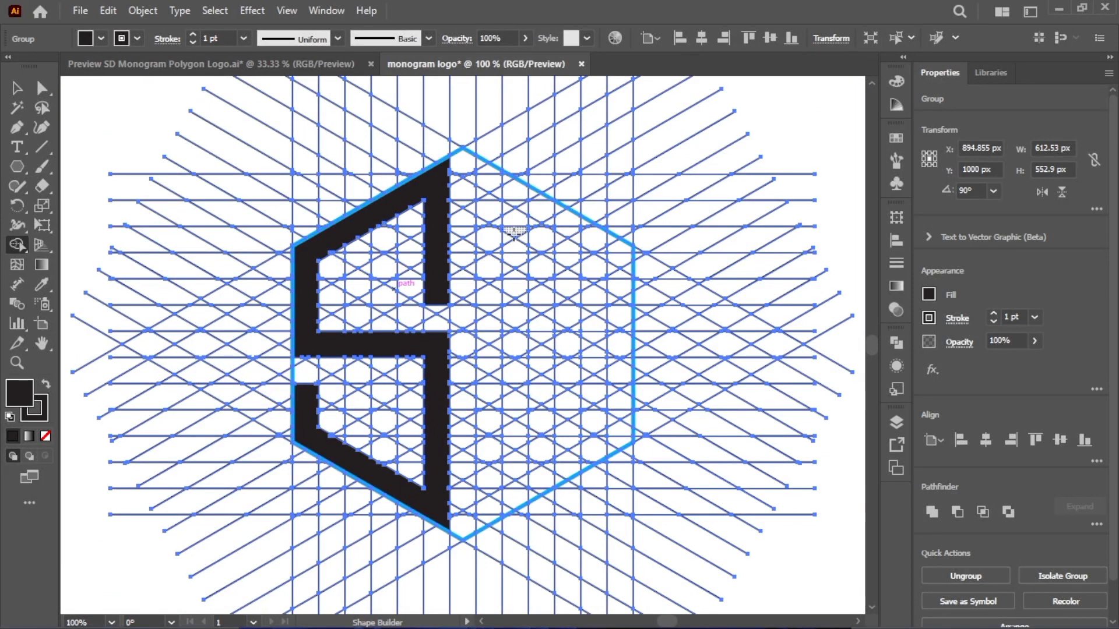
Step: Merge grid cells into a black D outline in the hexagon's right half, leaving one grid column between it and the S
key("ctrl+plus")
scroll(490, 172, "up", 1)
left_click_drag(498, 145, 502, 560)
scroll(502, 560, "down", 2)
left_click_drag(502, 446, 499, 547)
mouse_move(505, 539)
left_mouse_down()
mouse_move(709, 202)
mouse_move(702, 140)
left_mouse_up()
scroll(701, 140, "up", 4)
mouse_move(701, 285)
left_mouse_down()
mouse_move(527, 190)
mouse_move(491, 400)
left_mouse_up()
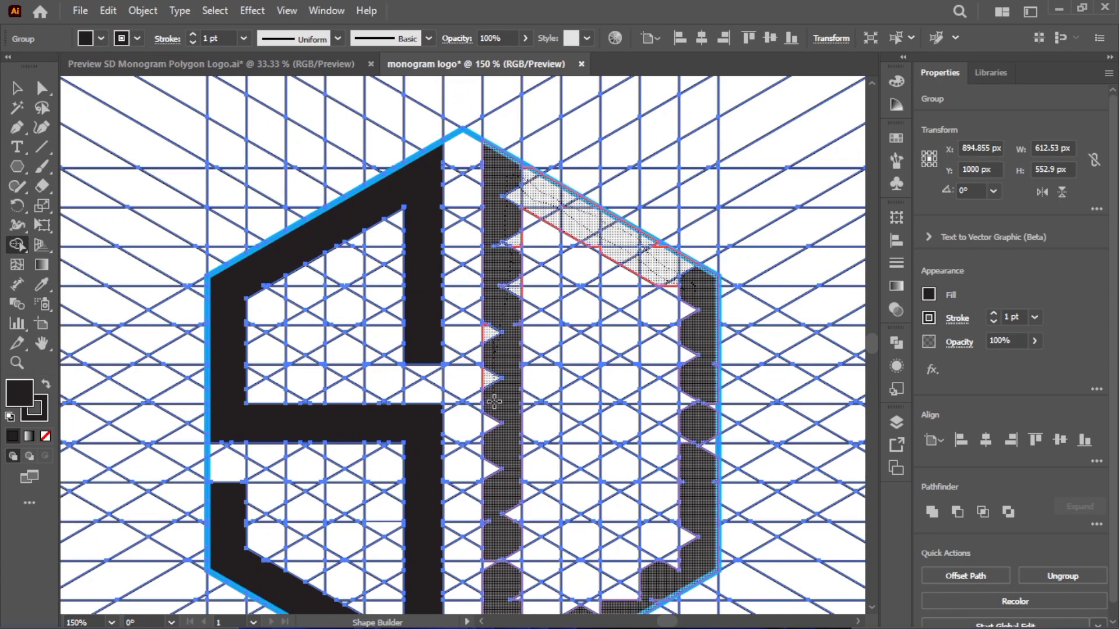
Step: Fill the gaps along the D's stem and lower diagonal to make the strokes solid
scroll(492, 400, "down", 3)
mouse_move(491, 208)
left_mouse_down()
mouse_move(562, 531)
mouse_move(696, 338)
mouse_move(630, 140)
left_mouse_up()
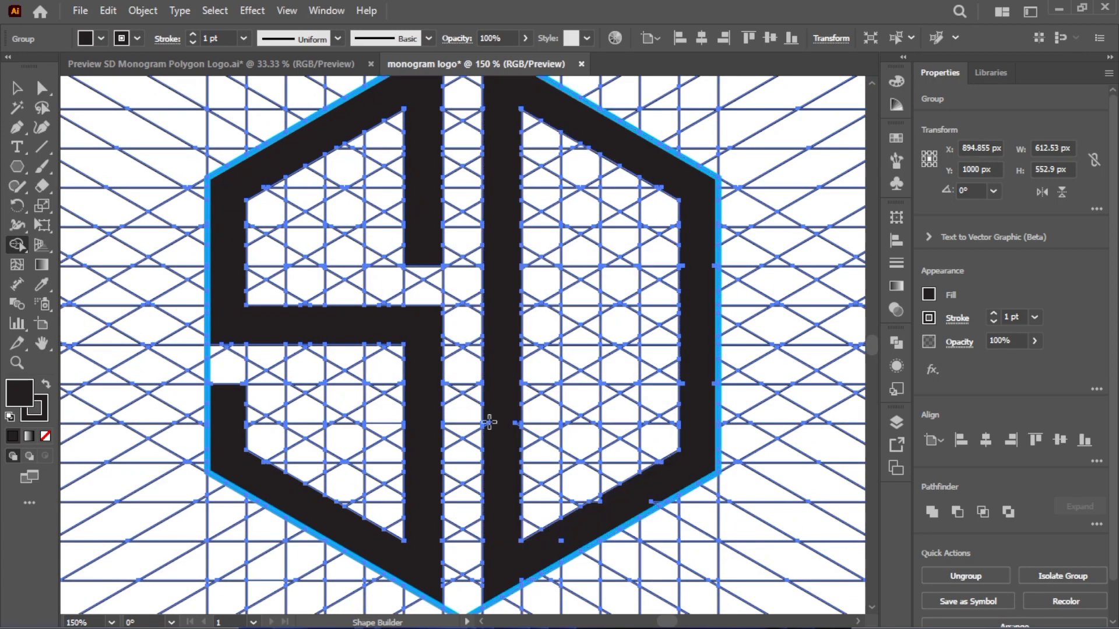
scroll(484, 408, "down", 3)
left_click_drag(634, 327, 657, 326)
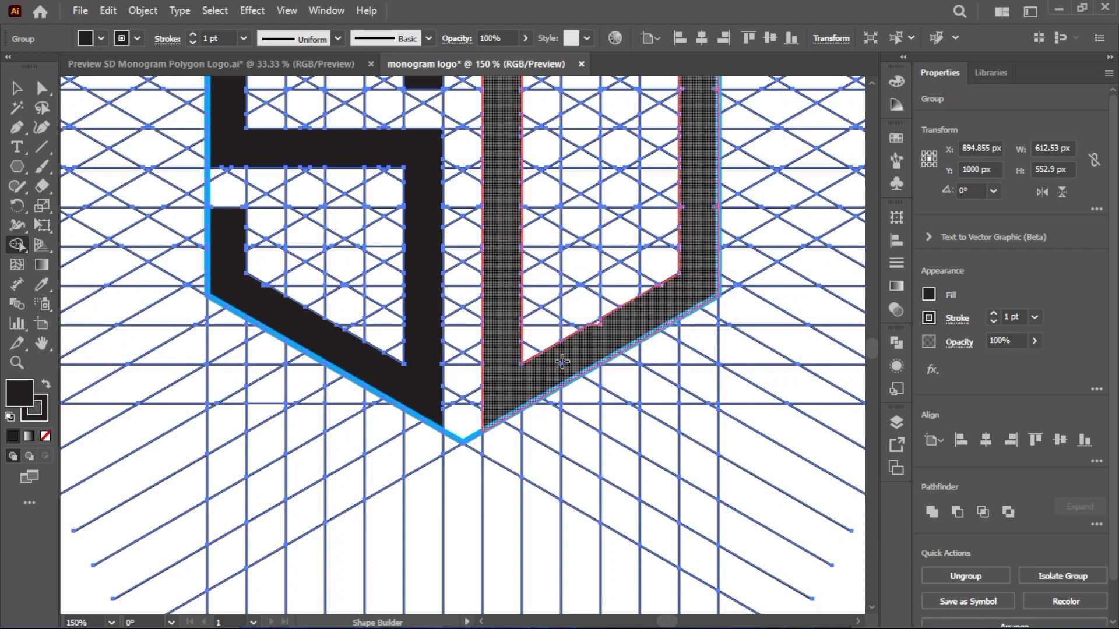
left_click_drag(562, 362, 564, 363)
Step: Close the remaining slivers along the D's outer vertical side and lower diagonal, and check both letters for unfilled cells
scroll(583, 375, "up", 2)
left_click_drag(757, 245, 532, 420)
left_click_drag(539, 263, 570, 432)
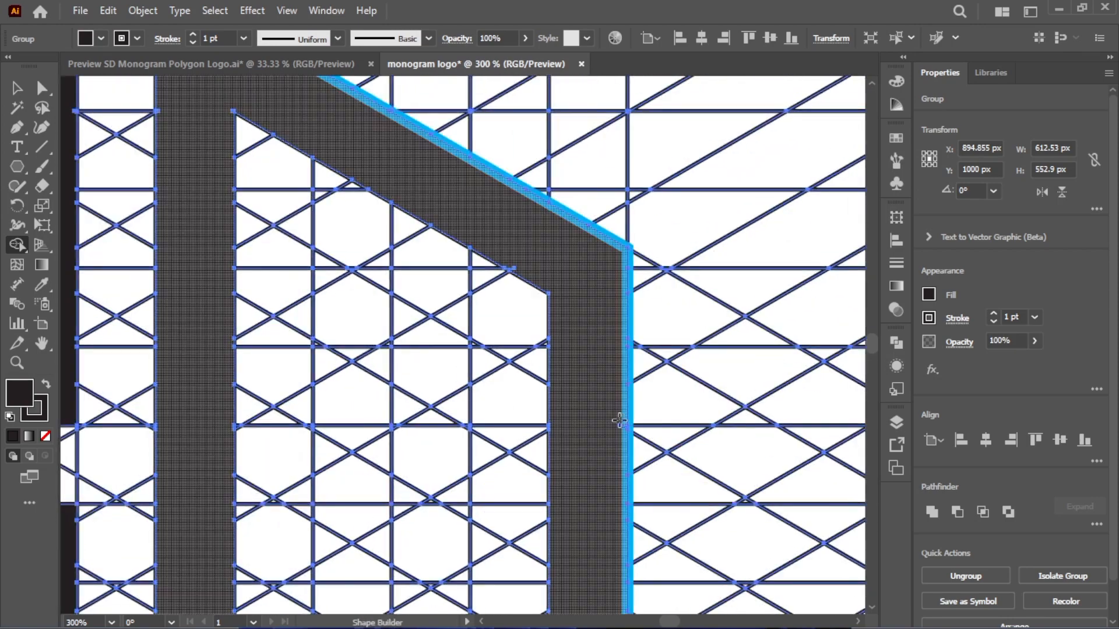
scroll(619, 421, "down", 10)
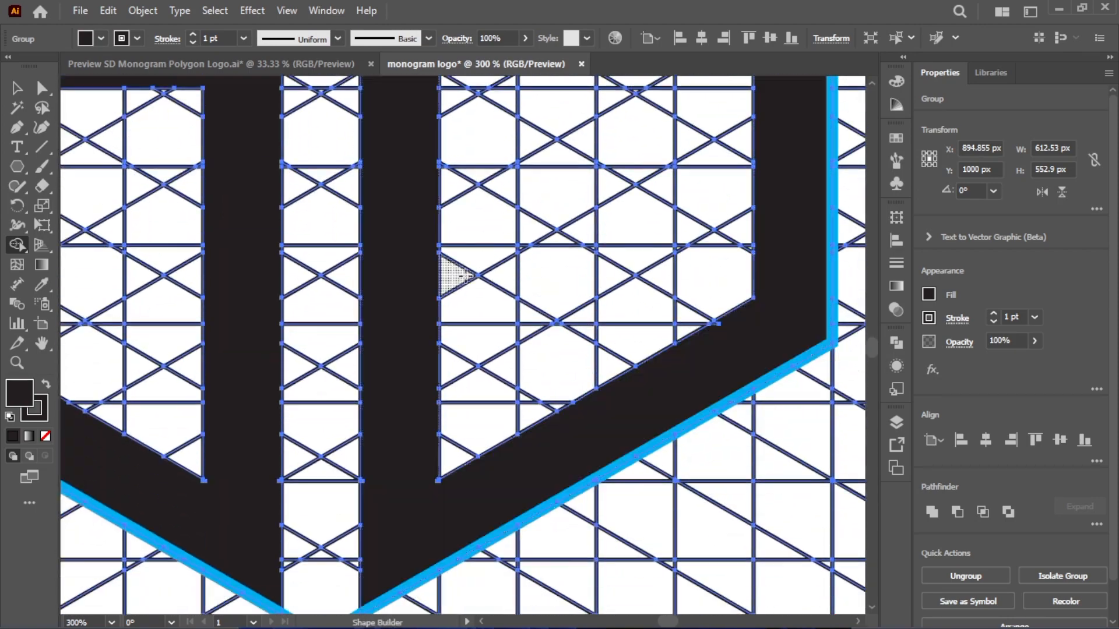
left_click_drag(466, 276, 541, 246)
key("ctrl+minus")
key("ctrl+minus")
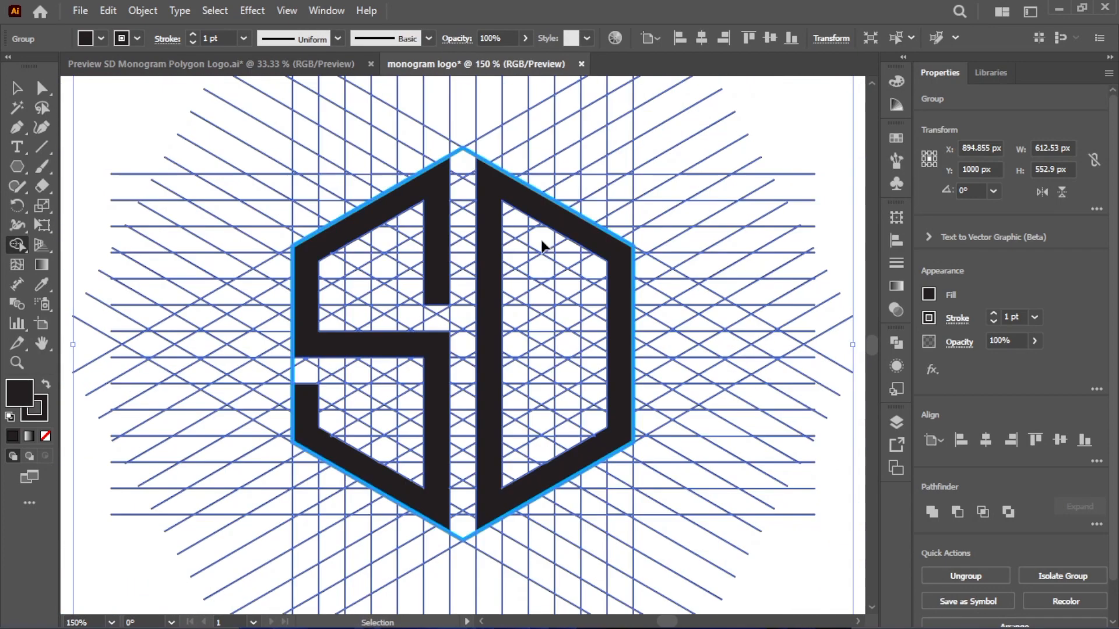
key("ctrl+minus")
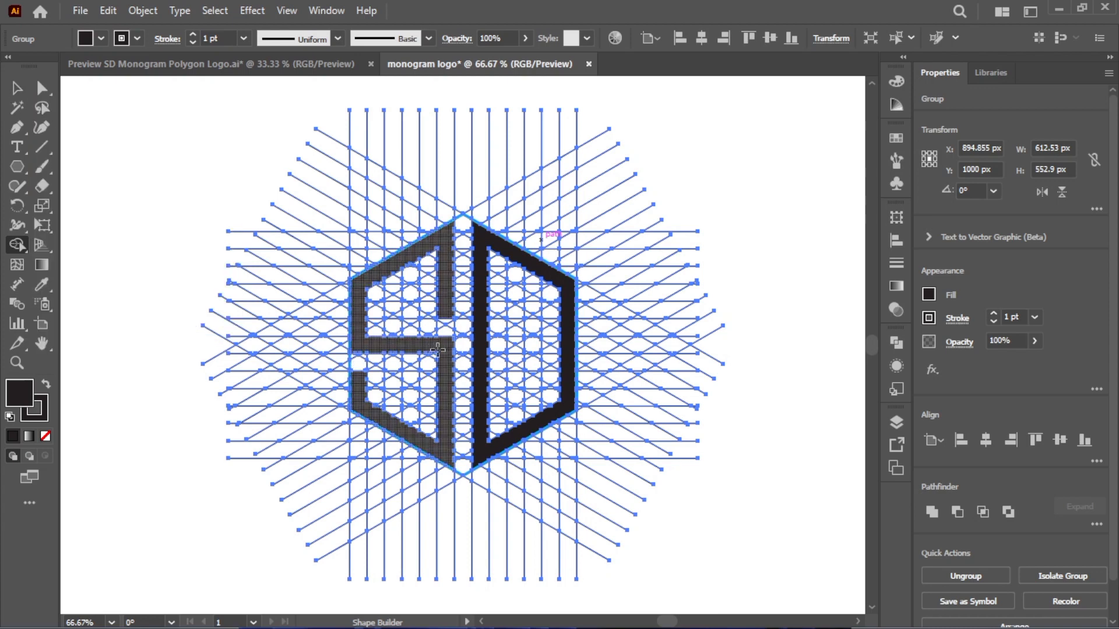
left_click(431, 415)
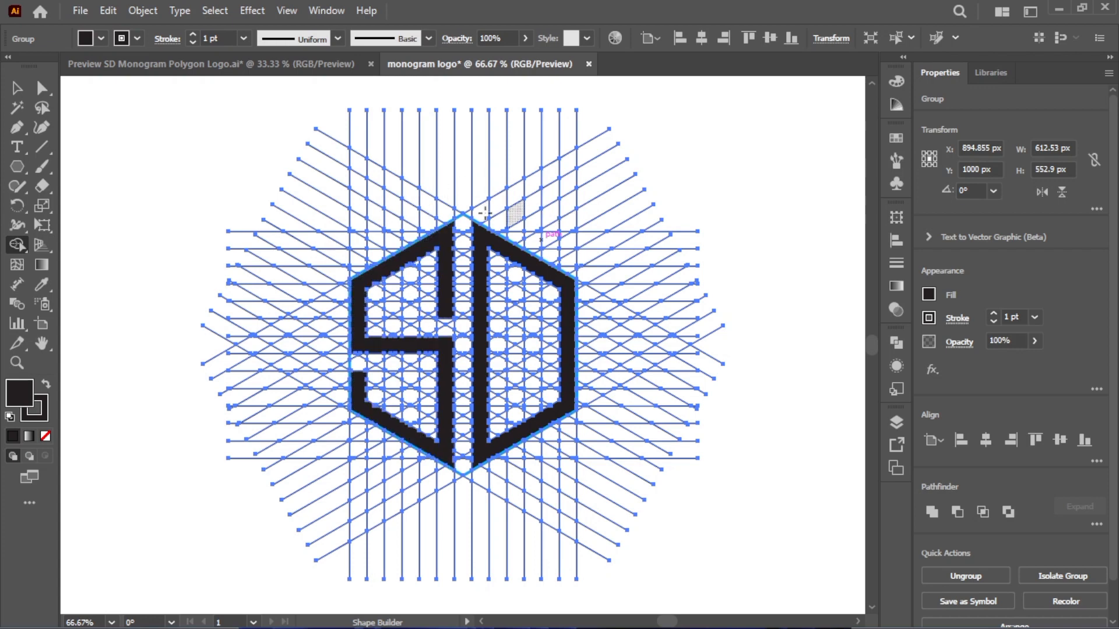
Step: Select the merged grid artwork and ungroup it
left_click(16, 88)
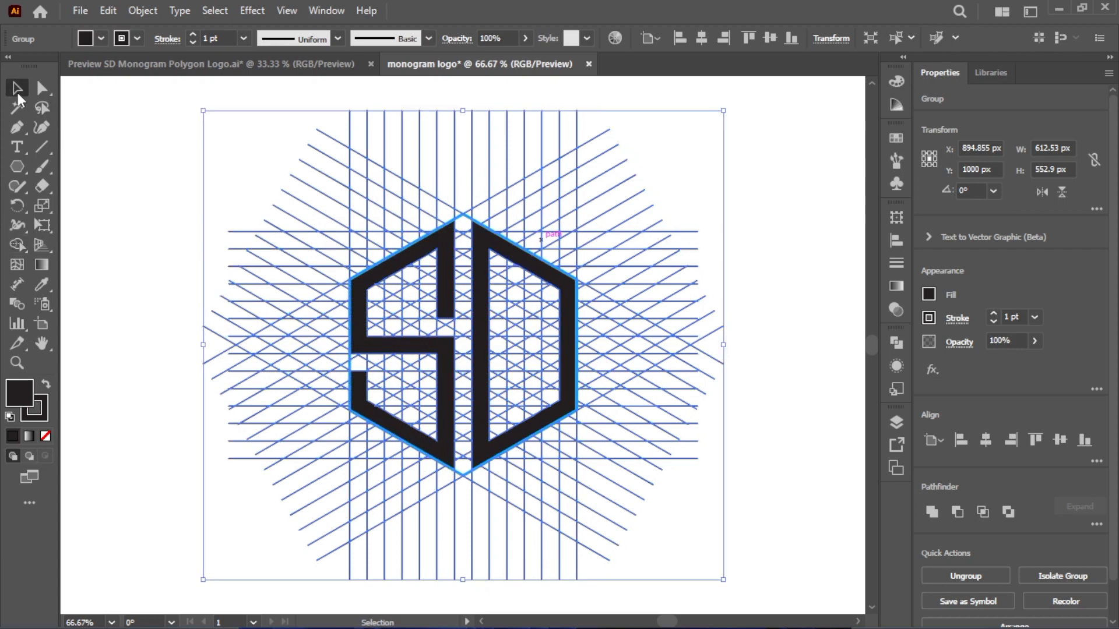
left_click(173, 93)
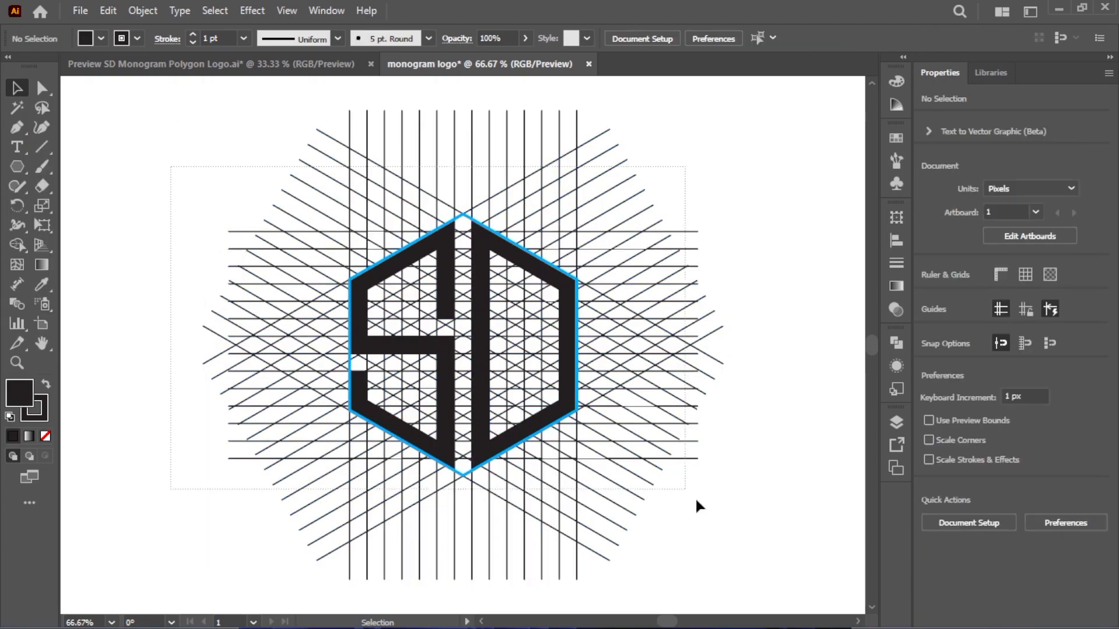
left_click(657, 474)
right_click(508, 391)
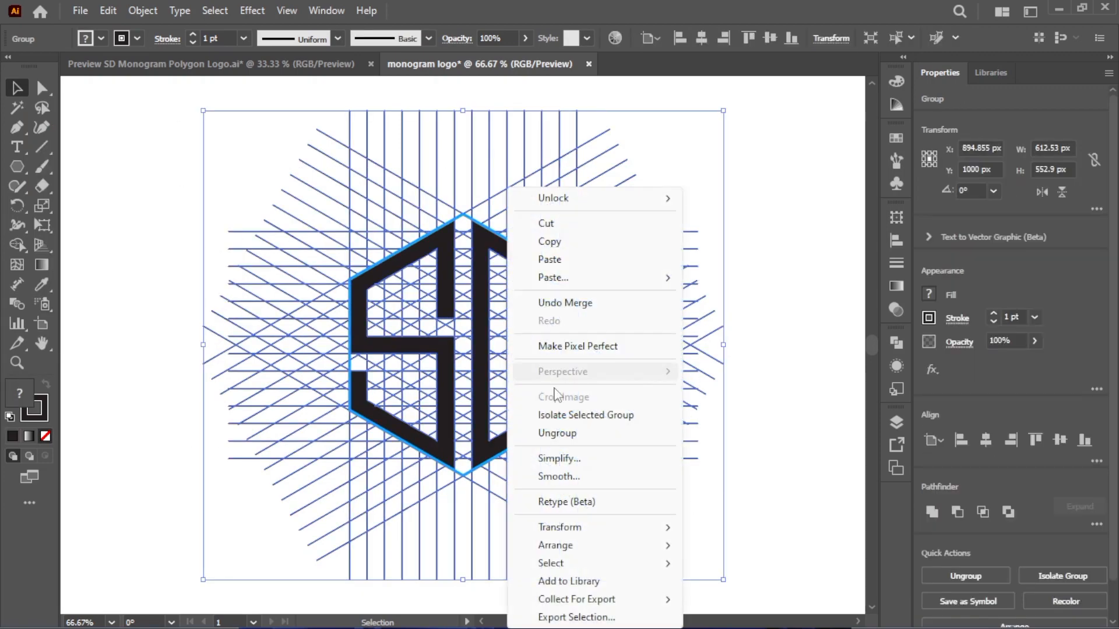
left_click(564, 433)
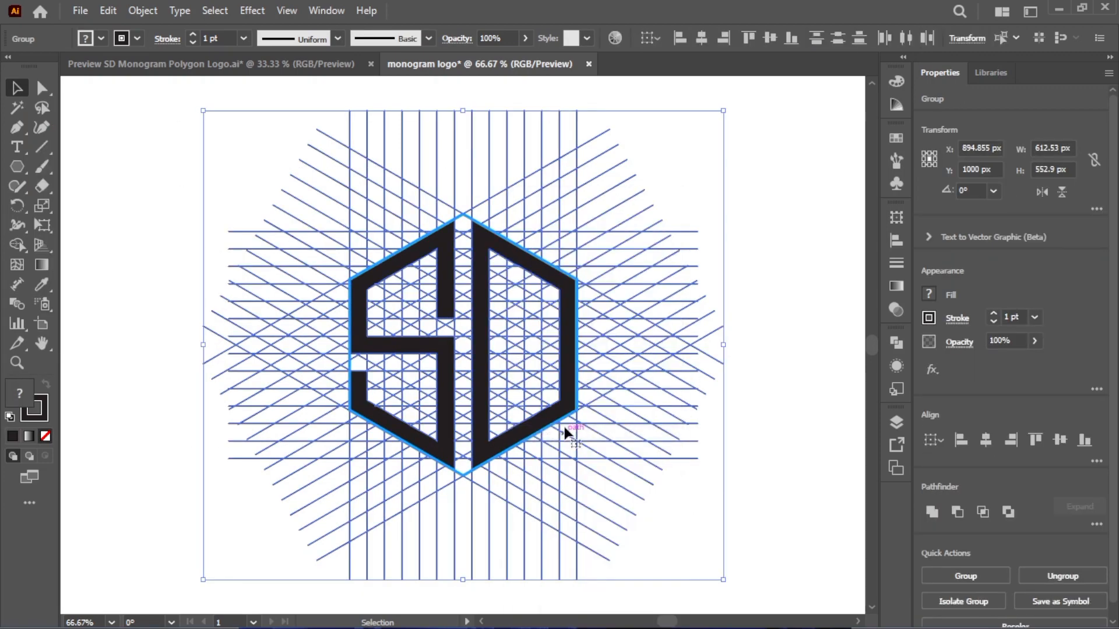
Step: Ungroup the nested group that contains the black S and D shapes together with the slanted grid lines
left_click(790, 259)
left_click(452, 284)
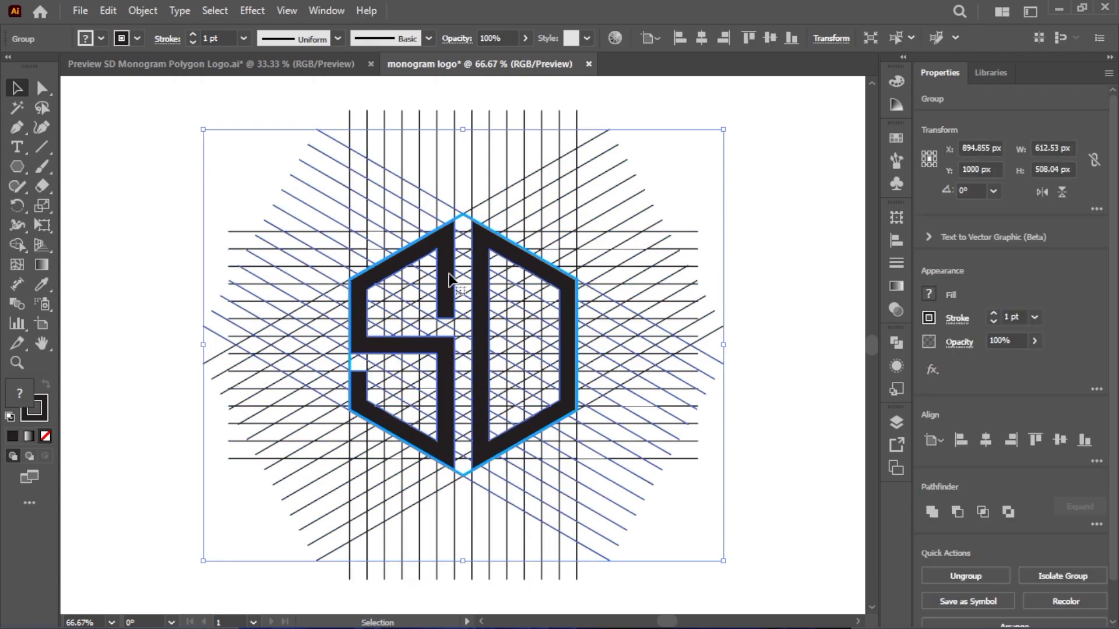
right_click(450, 280)
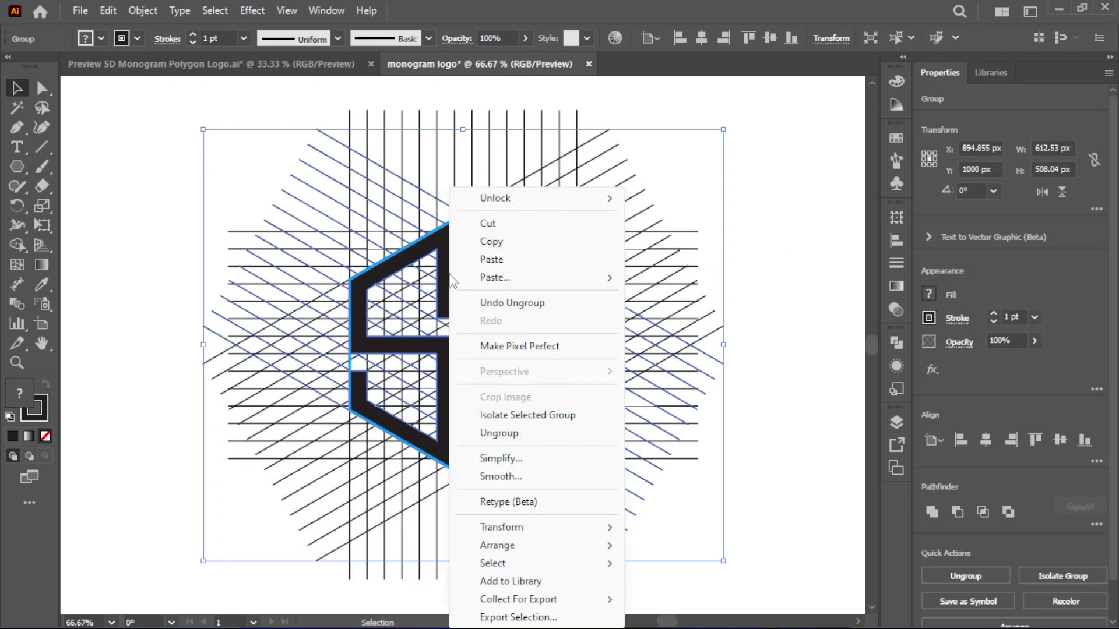
left_click(489, 433)
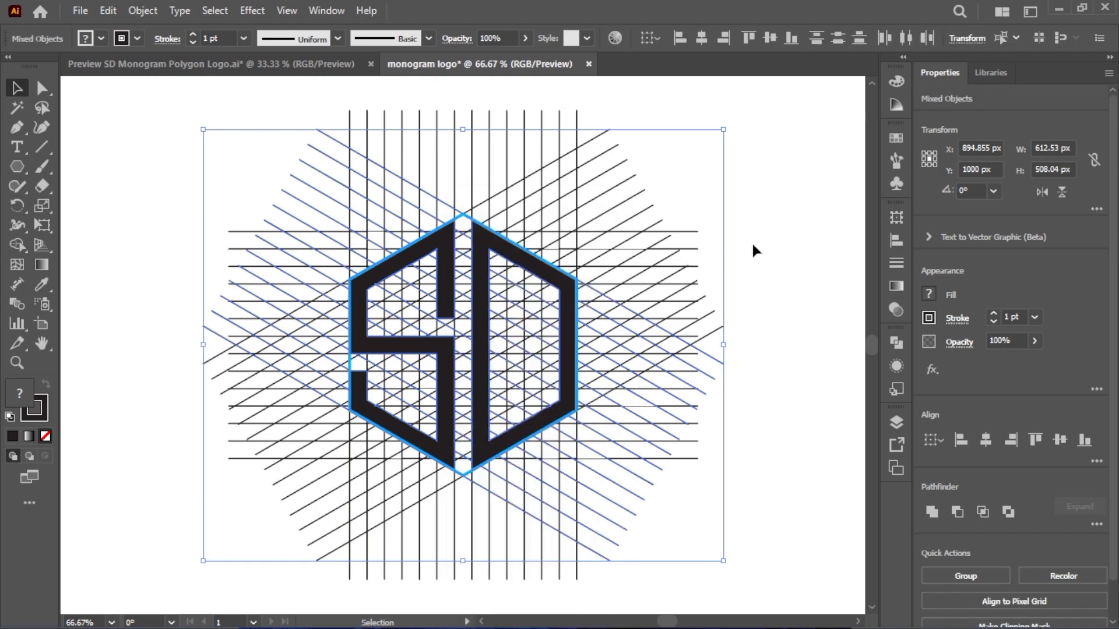
Step: Select the black D and S shapes one at a time to check that each is a separate object
left_click(778, 247)
left_click(513, 263)
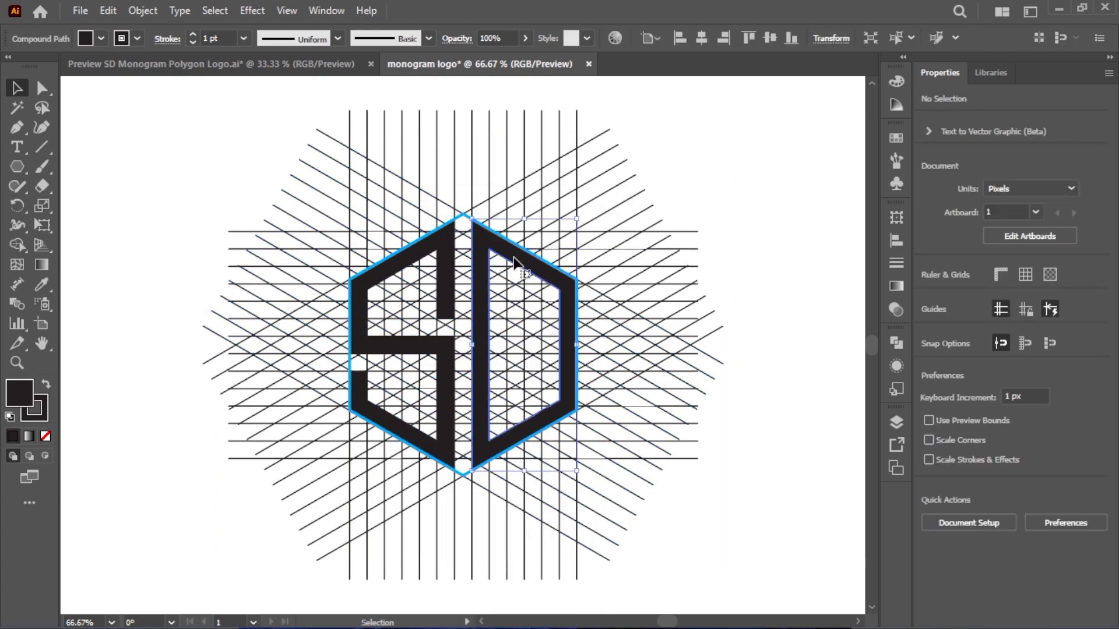
right_click(513, 263)
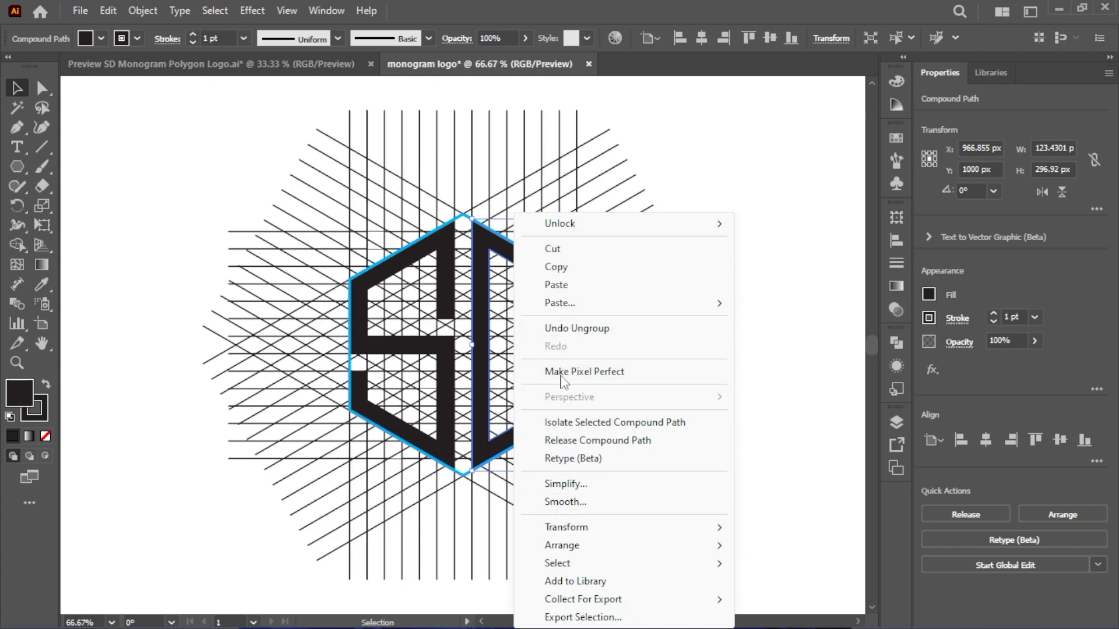
left_click(711, 145)
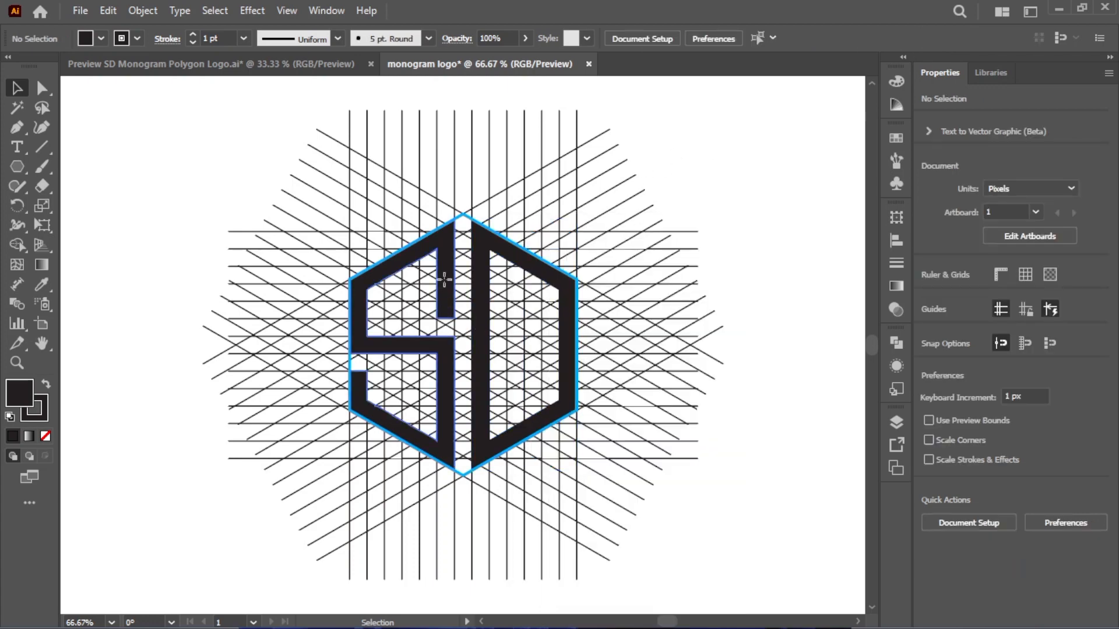
left_click(444, 280)
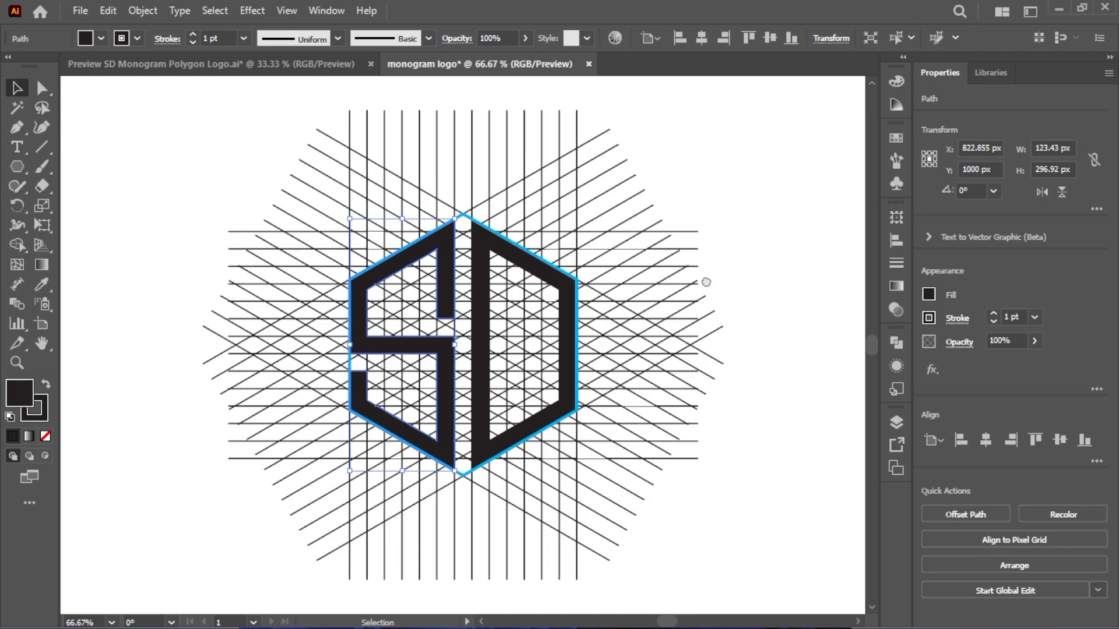
Step: Select the black S and D shapes together and move them off the grid into the empty area beside it
left_click_drag(704, 282, 500, 294)
left_click_drag(571, 293, 650, 299)
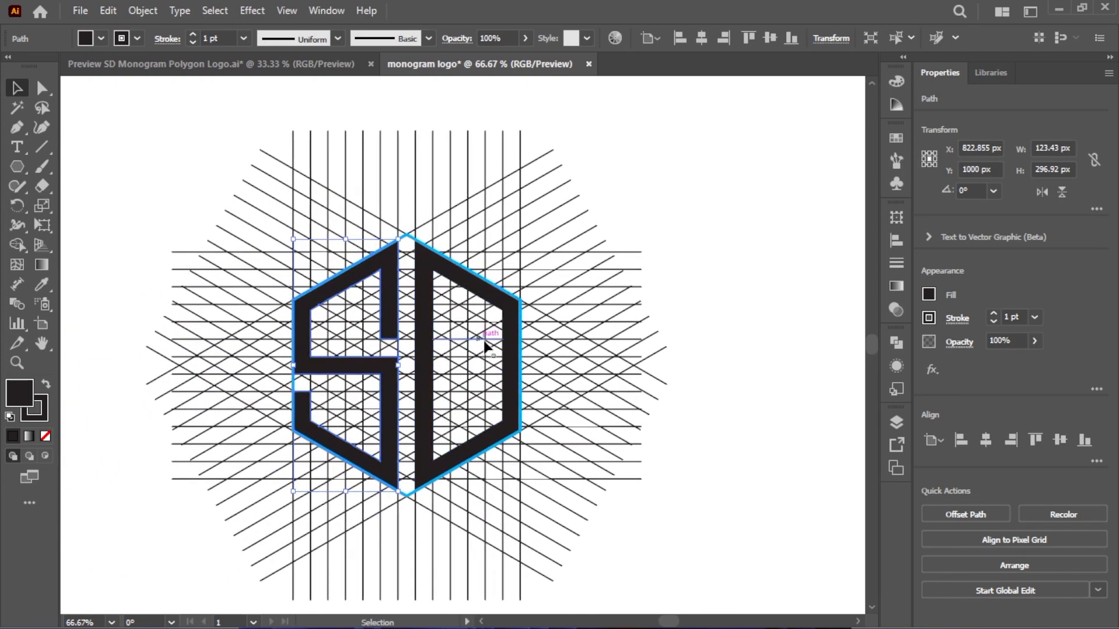
left_click(187, 205)
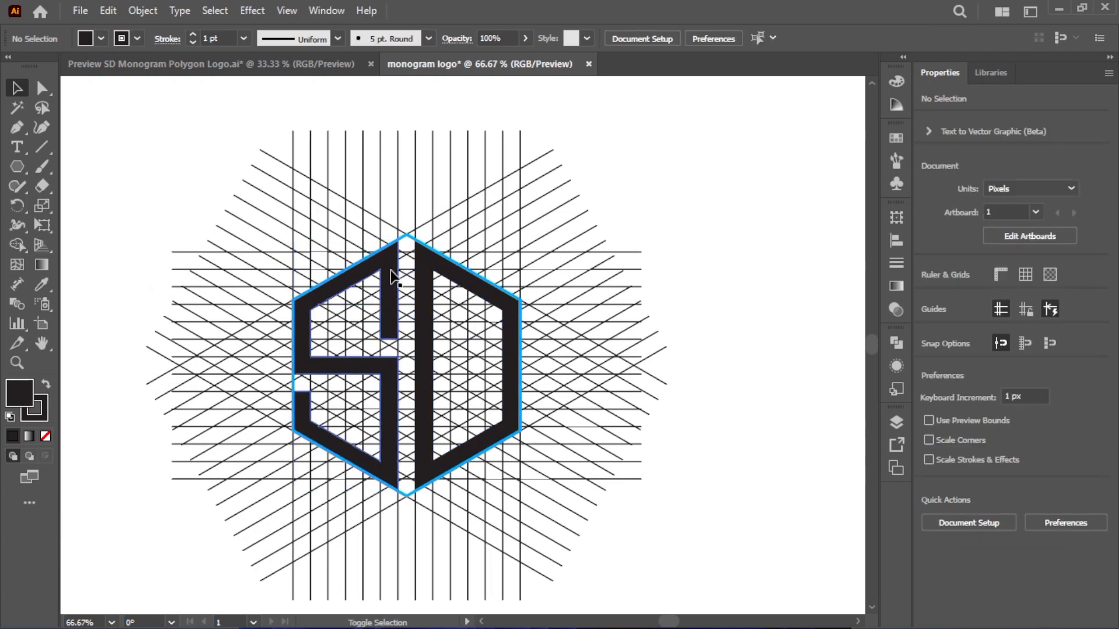
left_click(392, 277, "shift")
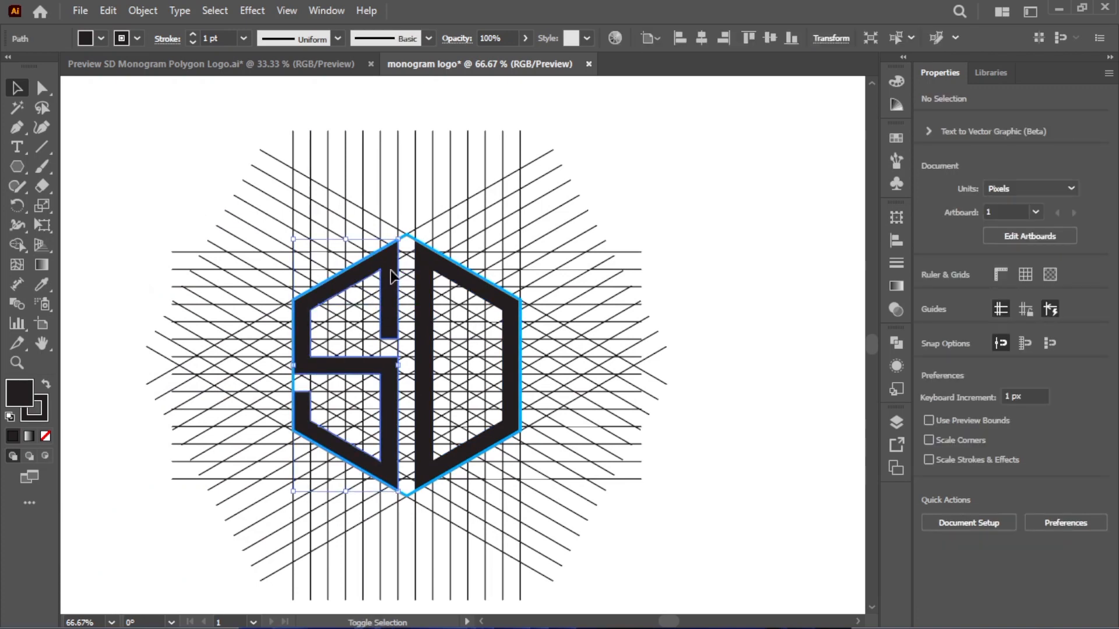
left_click(426, 284, "shift")
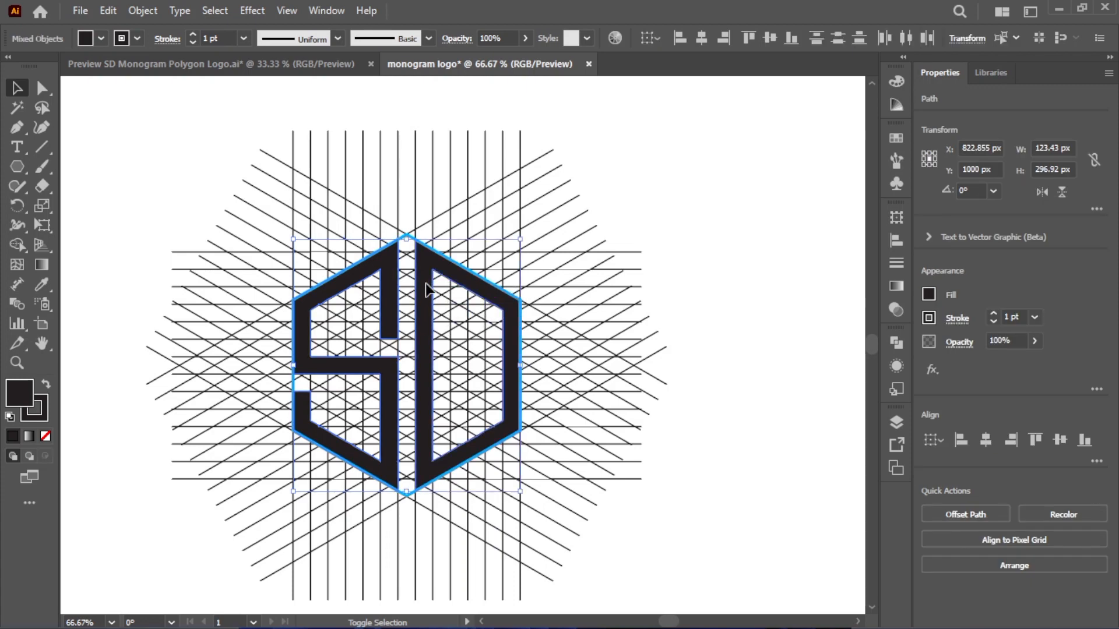
left_click_drag(428, 275, 847, 226)
Step: Select all the leftover grid lines around and inside the blue hexagon and delete them
left_click(679, 494)
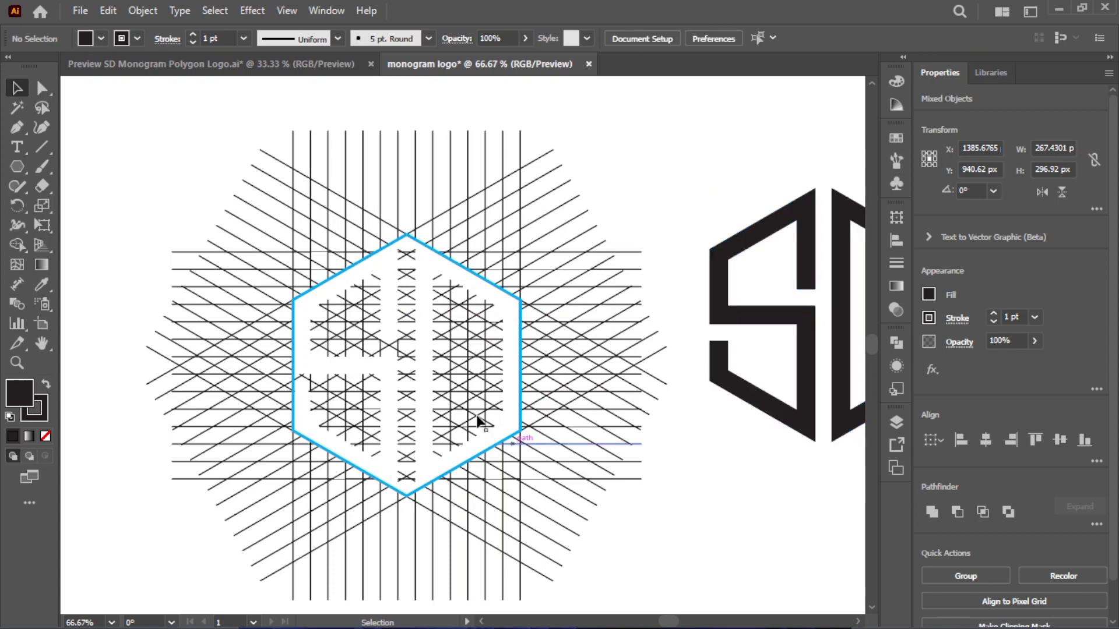
left_click(617, 537)
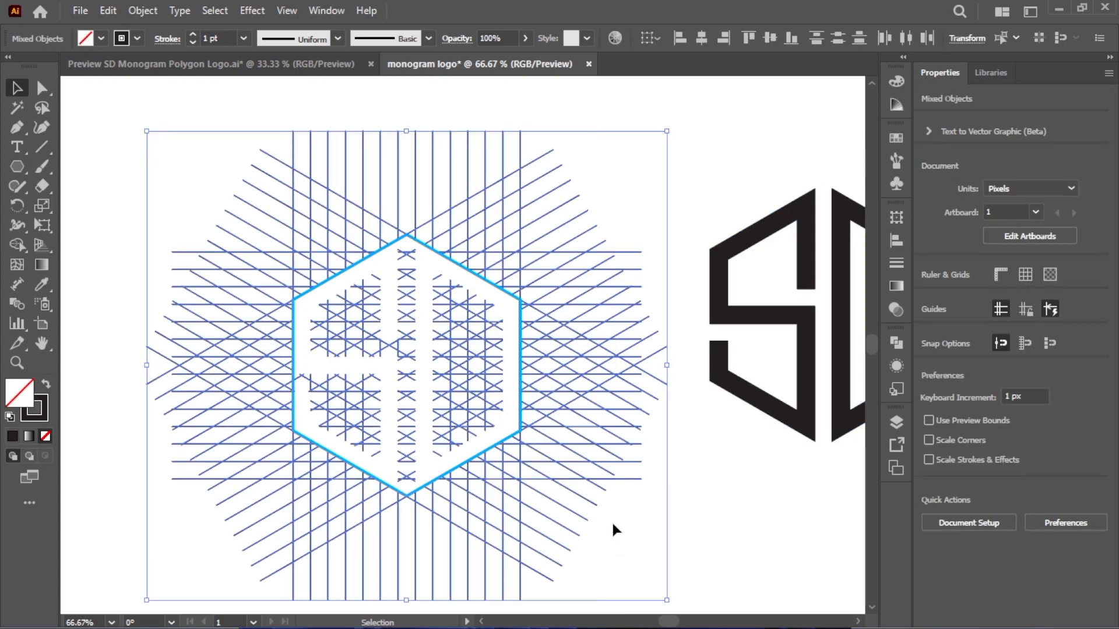
key("Delete")
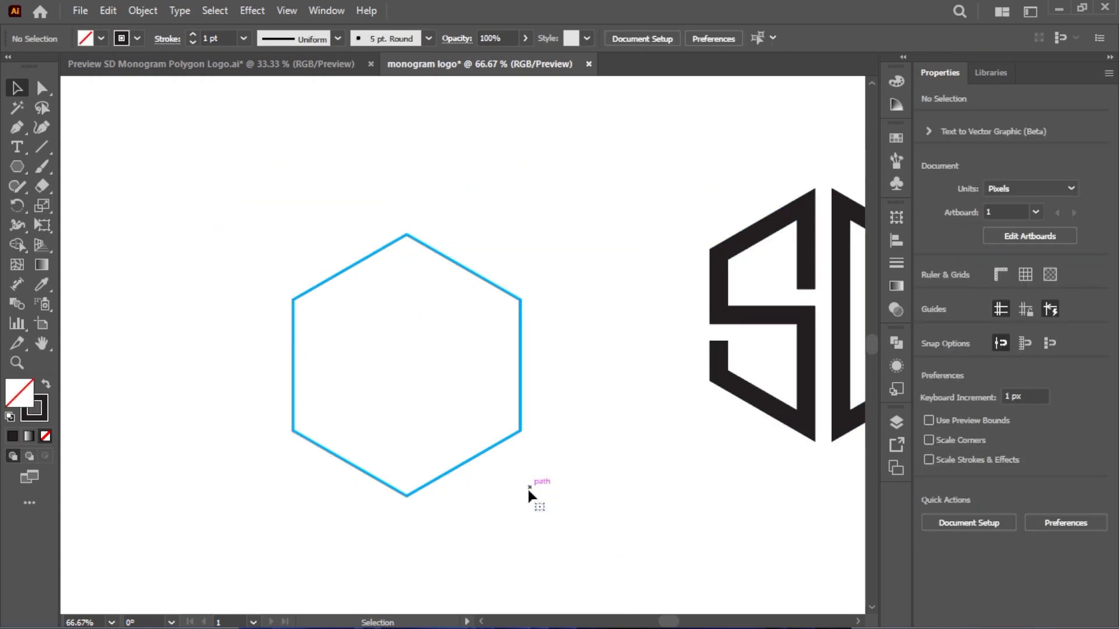
Step: Unlock all locked objects and delete the blue hexagon outline
left_click(142, 10)
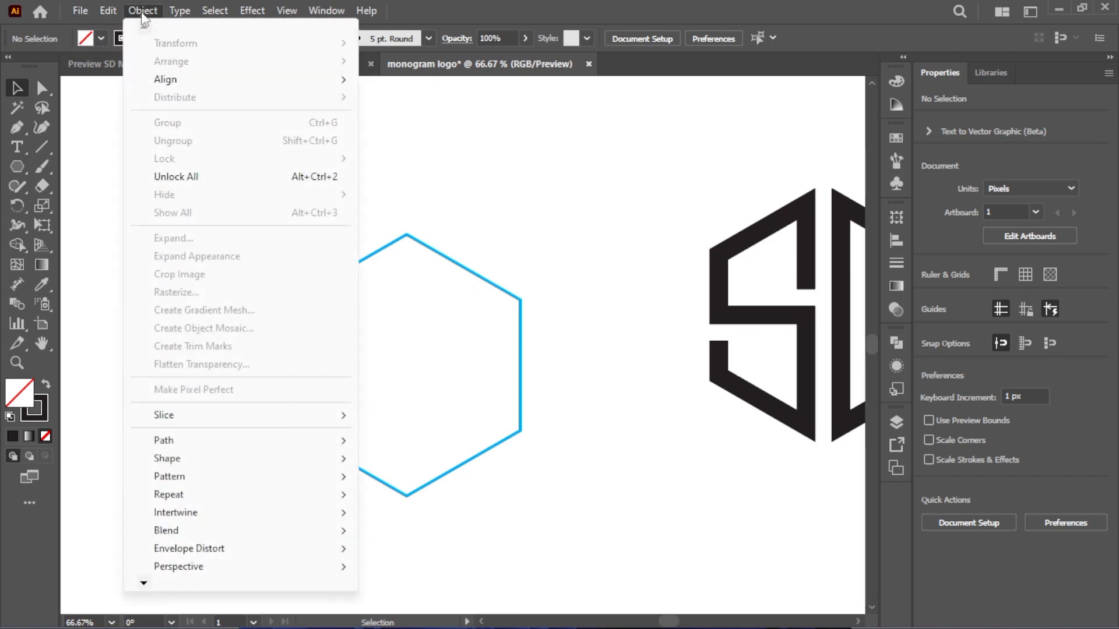
left_click(198, 176)
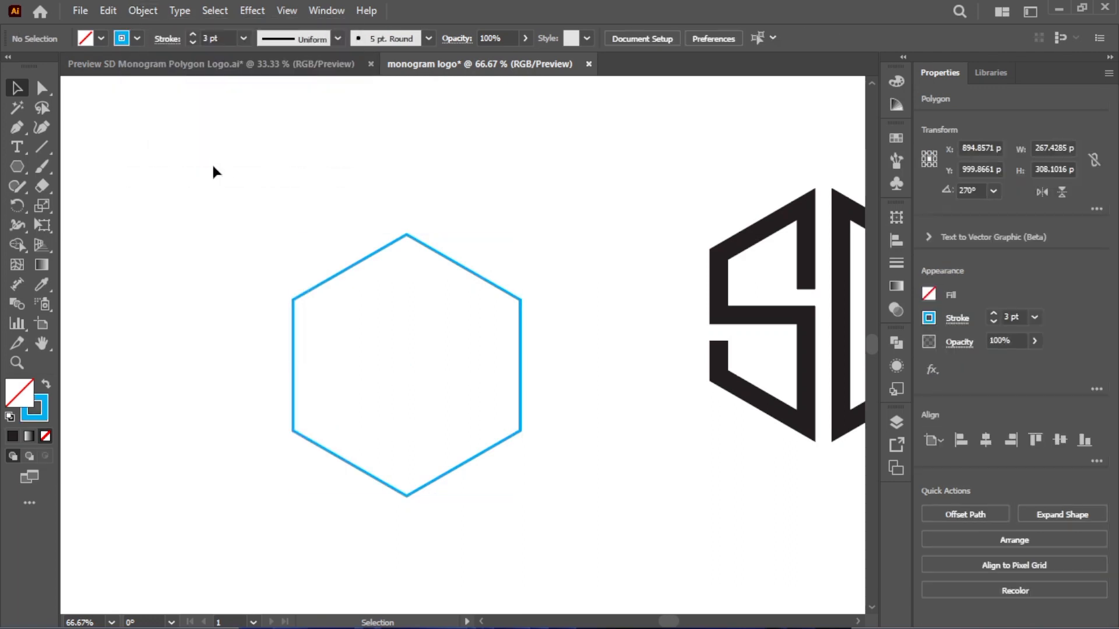
left_click_drag(213, 169, 603, 531)
key("Delete")
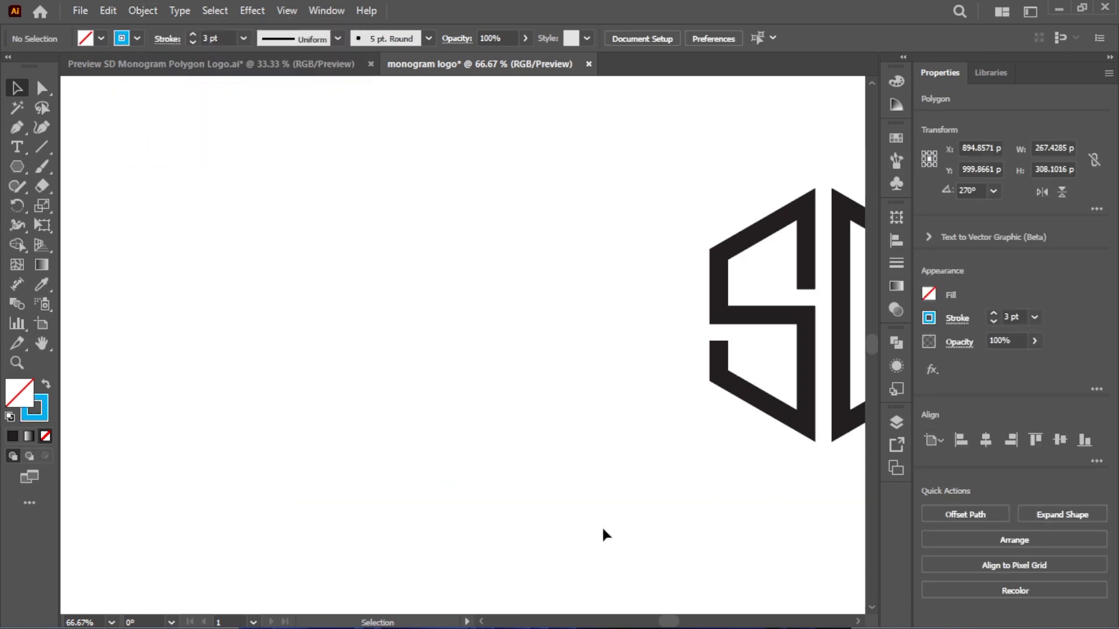
Step: Move the S and D together into the cleared area, at about X 965 px and Y 933 px, and deselect them
left_click_drag(613, 161, 487, 362)
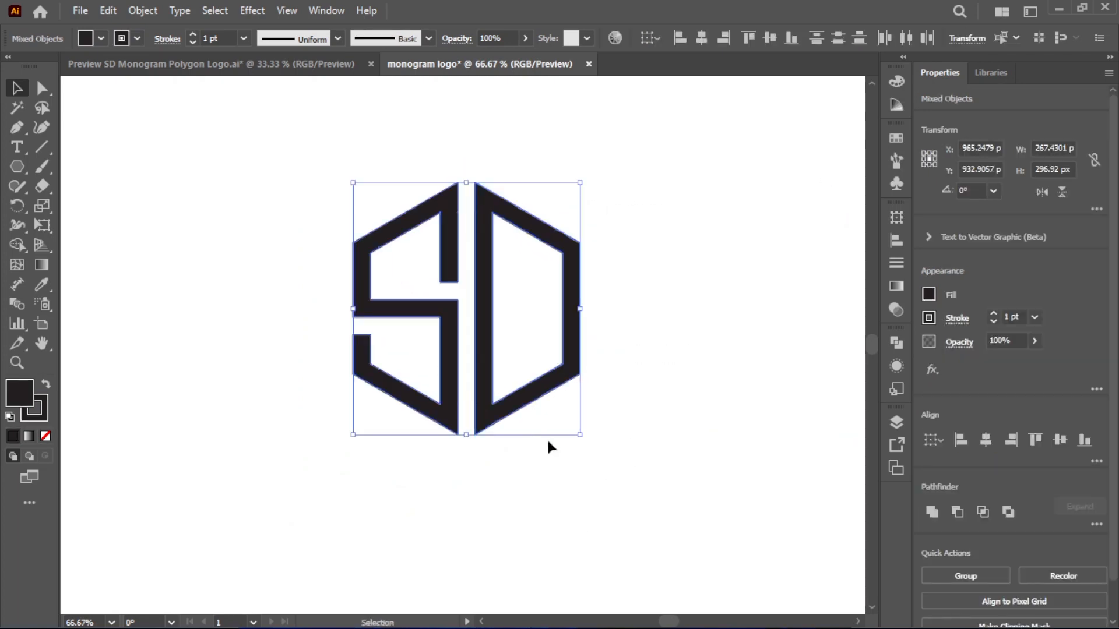
key("ctrl+equal")
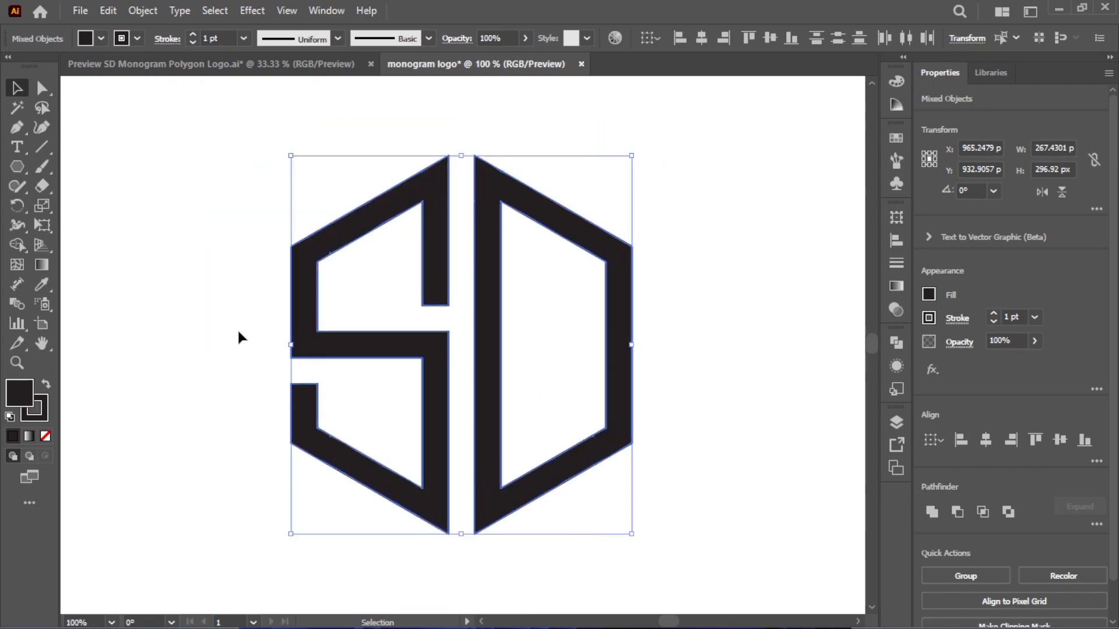
key("ctrl+equal")
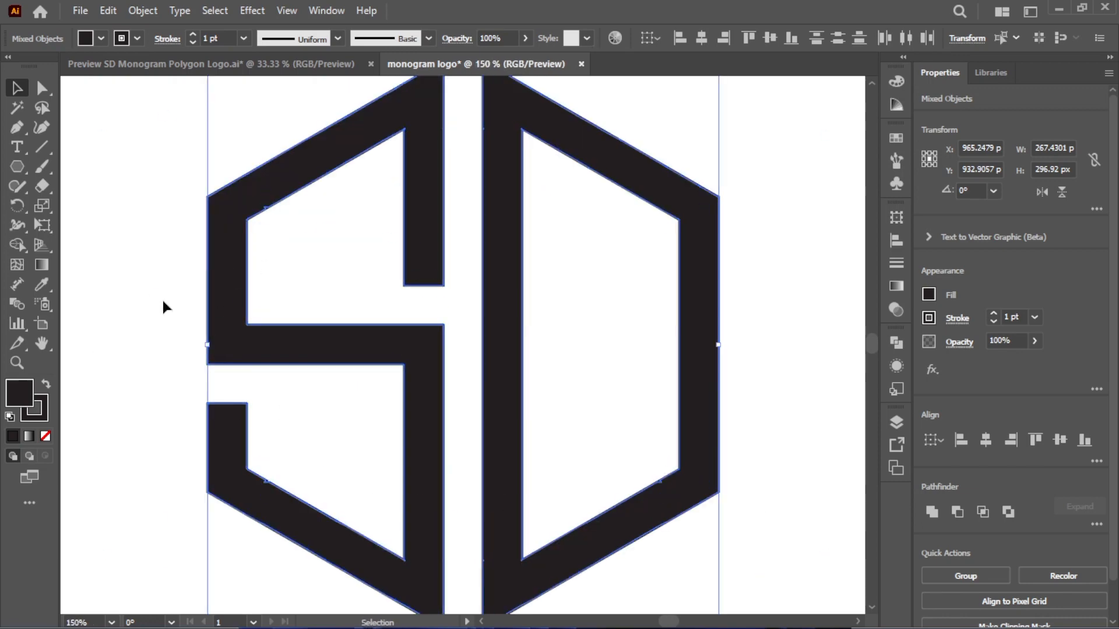
left_click(163, 306)
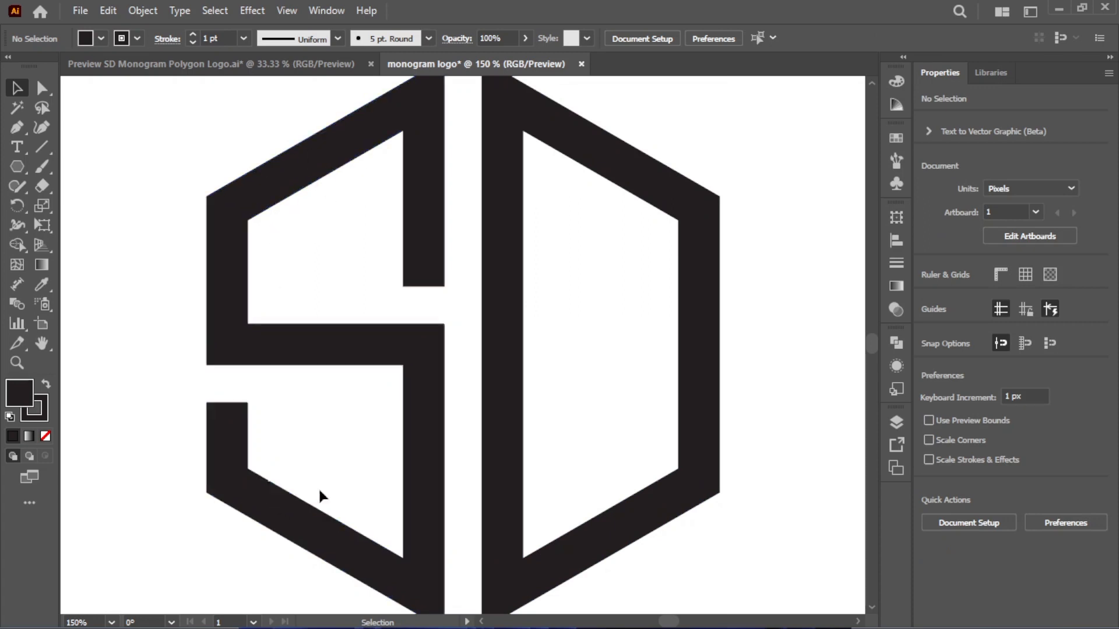
Step: Select the S and remove the stray spur anchors near the upper end of its lower inner diagonal with the Delete Anchor Point tool
key("ctrl+equal")
key("ctrl+equal")
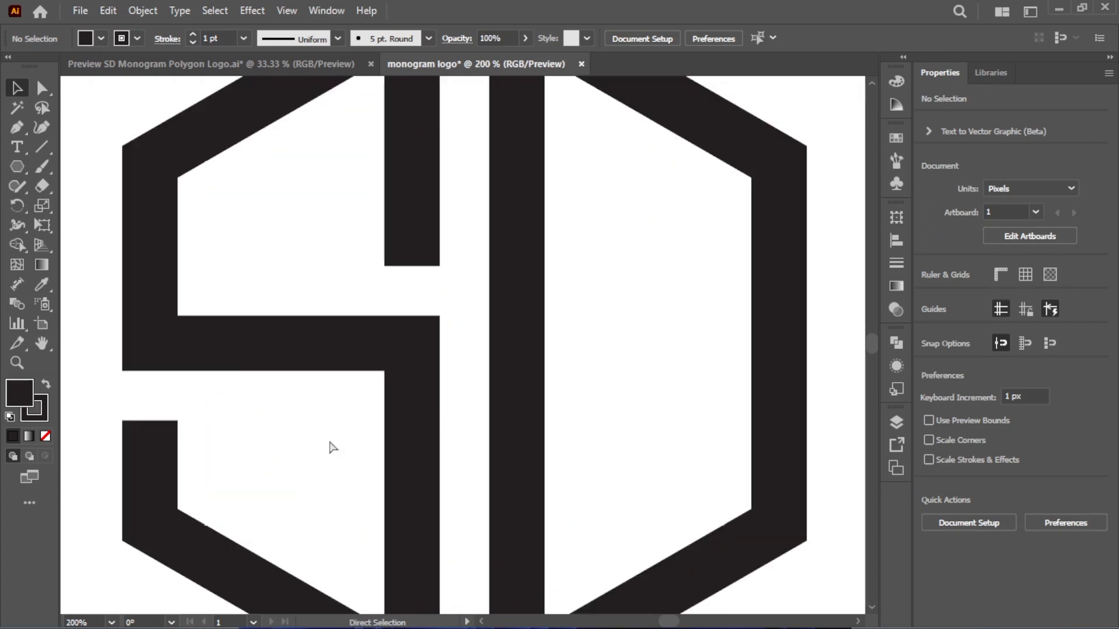
scroll(364, 429, "down", 4)
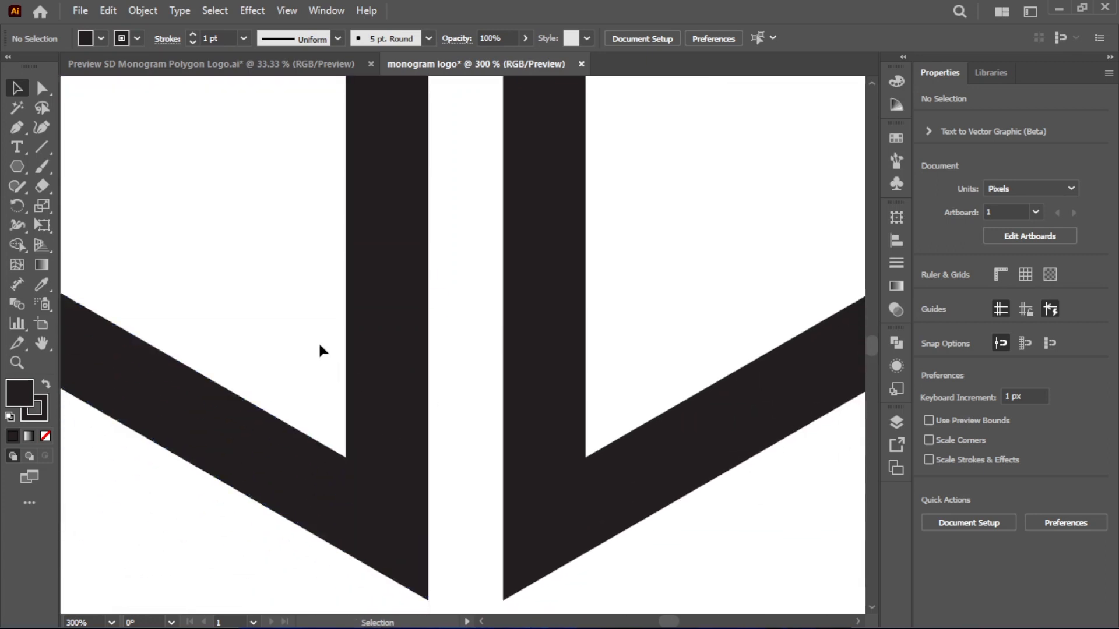
left_click_drag(273, 322, 399, 312)
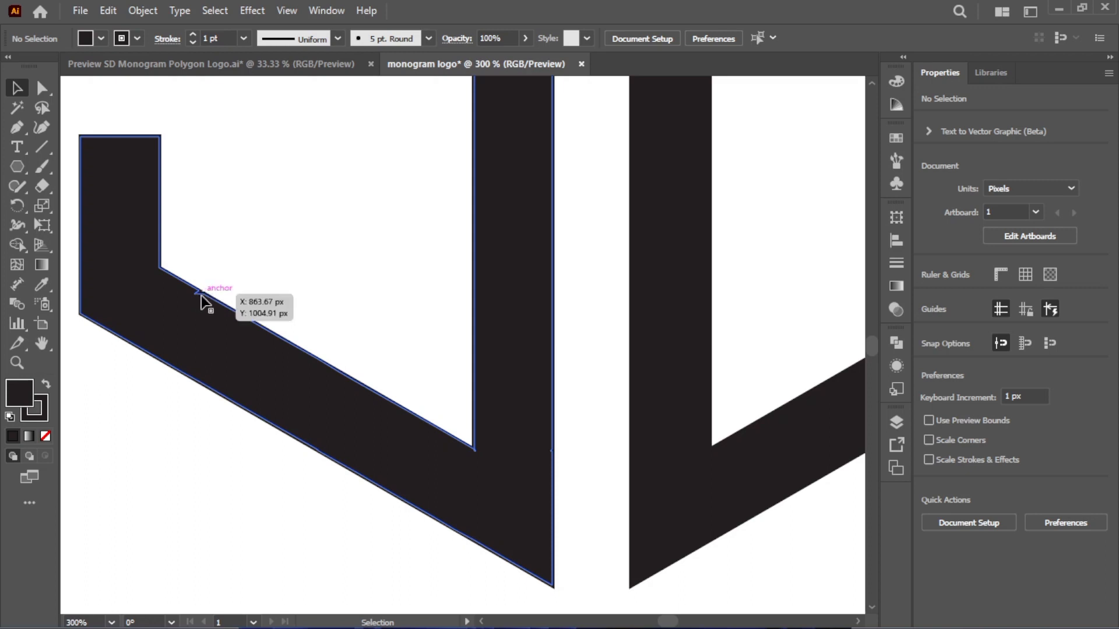
left_click(215, 357)
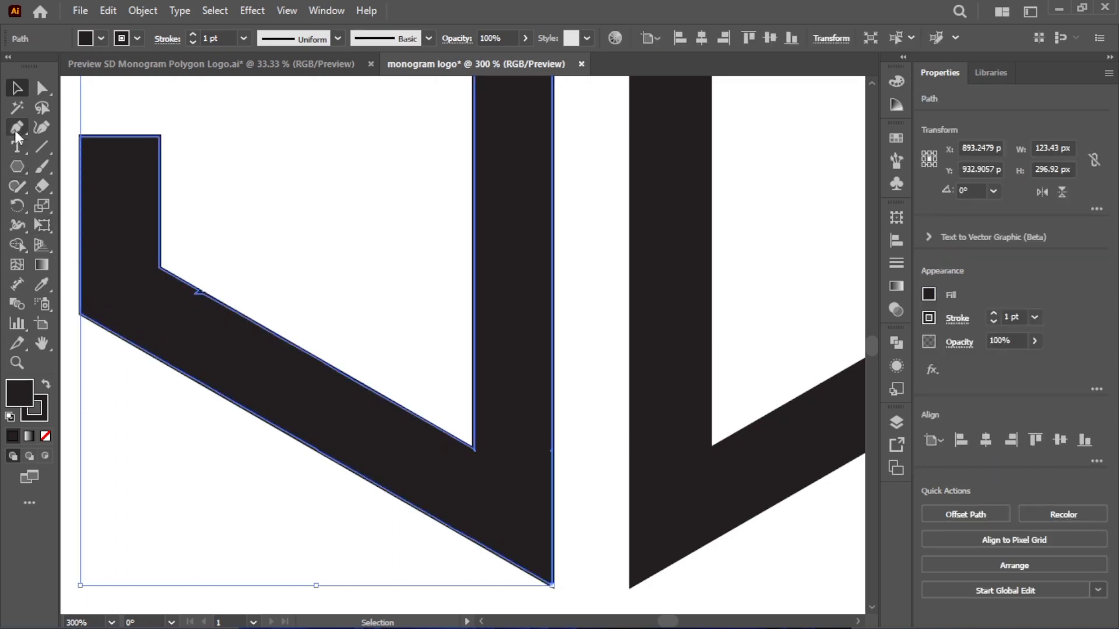
left_click_drag(16, 130, 101, 166)
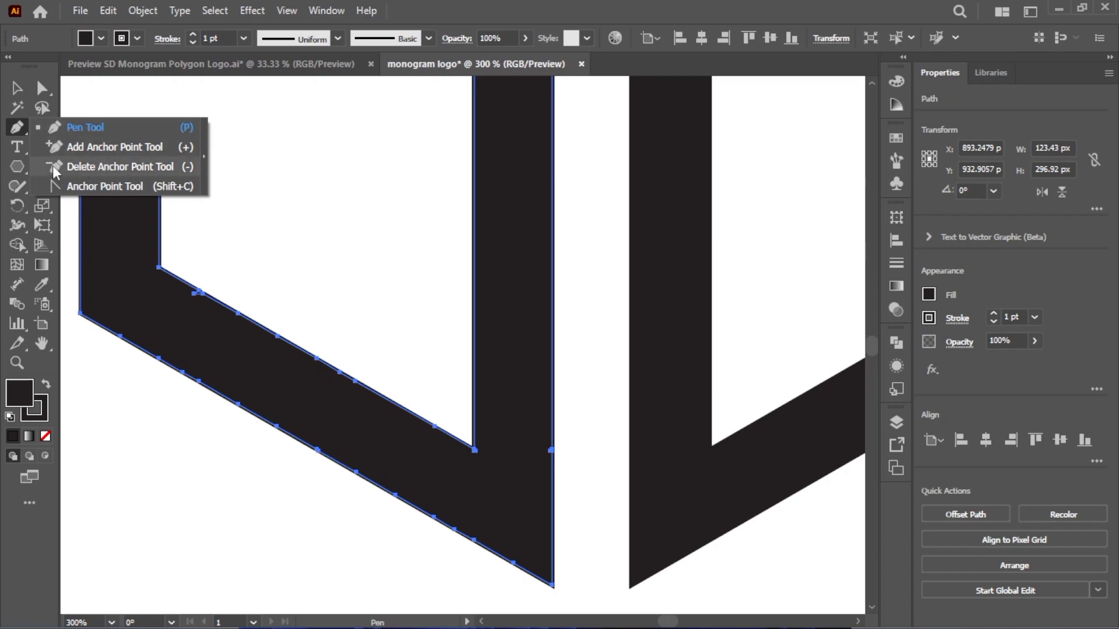
left_click_drag(52, 165, 52, 165)
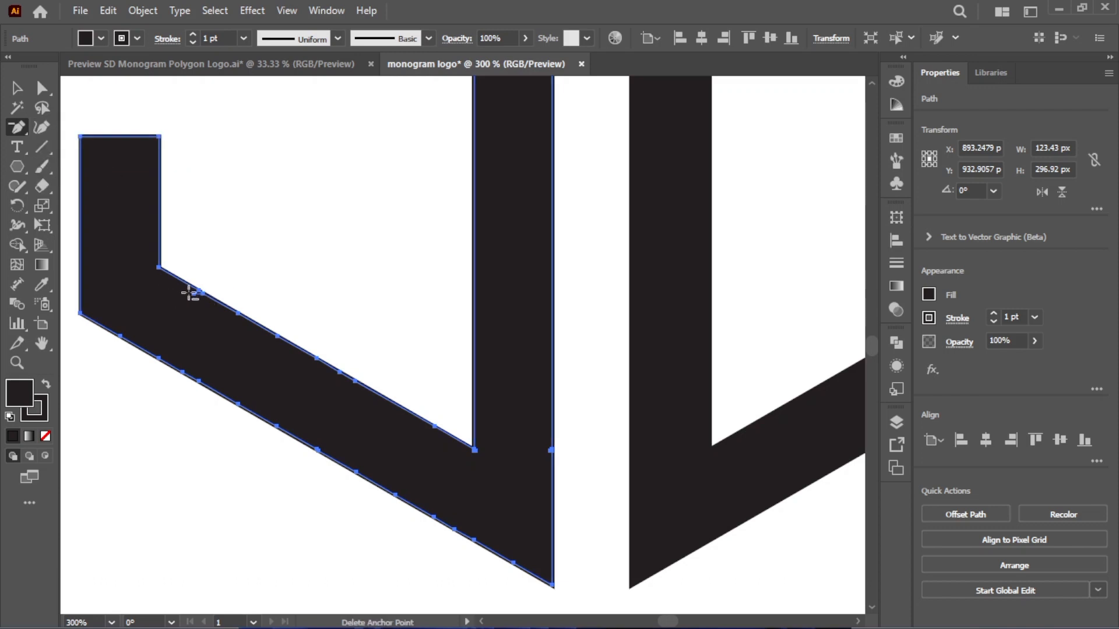
key("ctrl+plus")
scroll(395, 318, "down", 3)
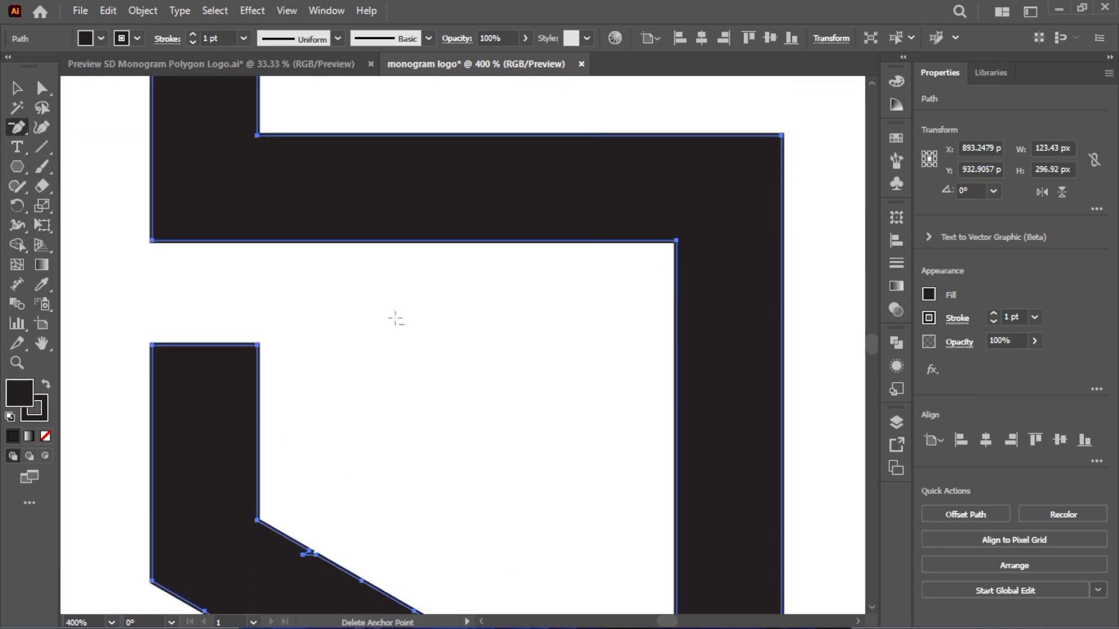
scroll(396, 318, "down", 4)
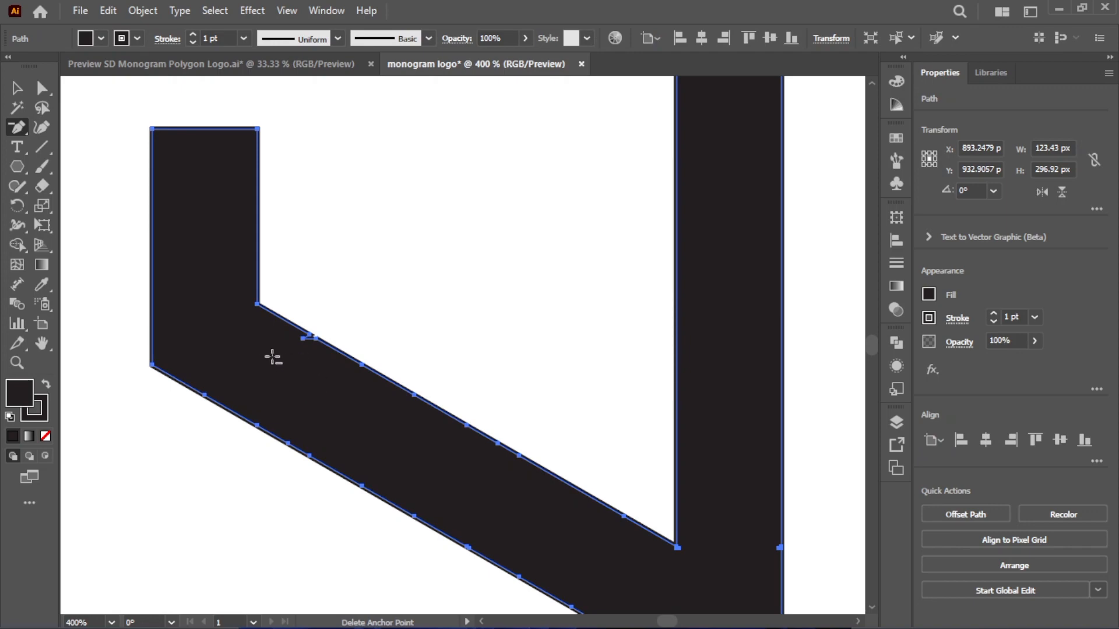
left_click(304, 339)
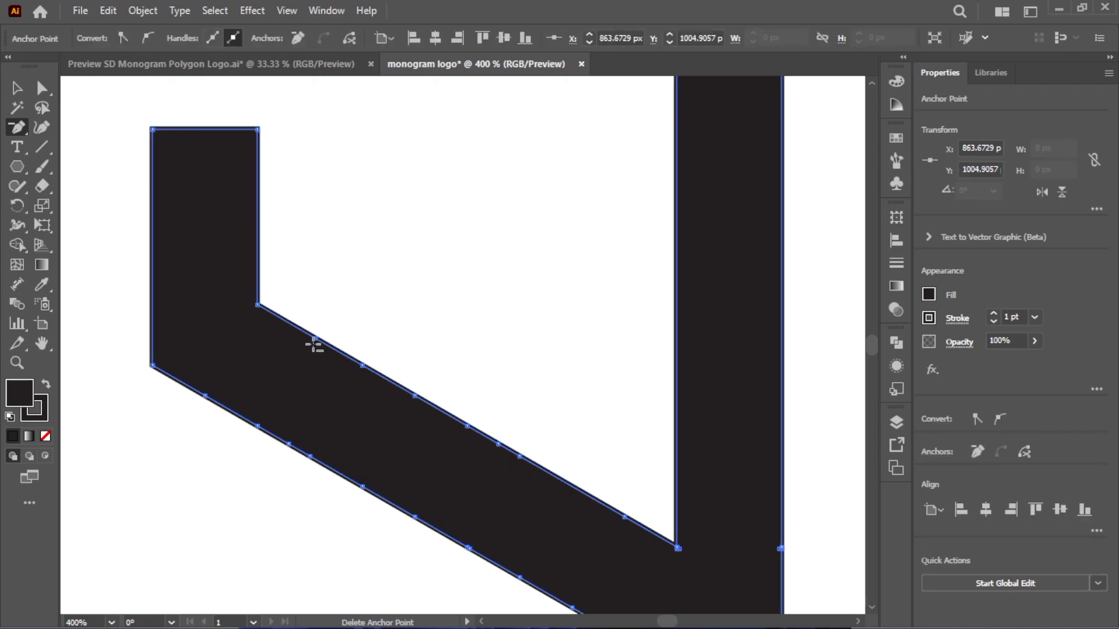
left_click(314, 339)
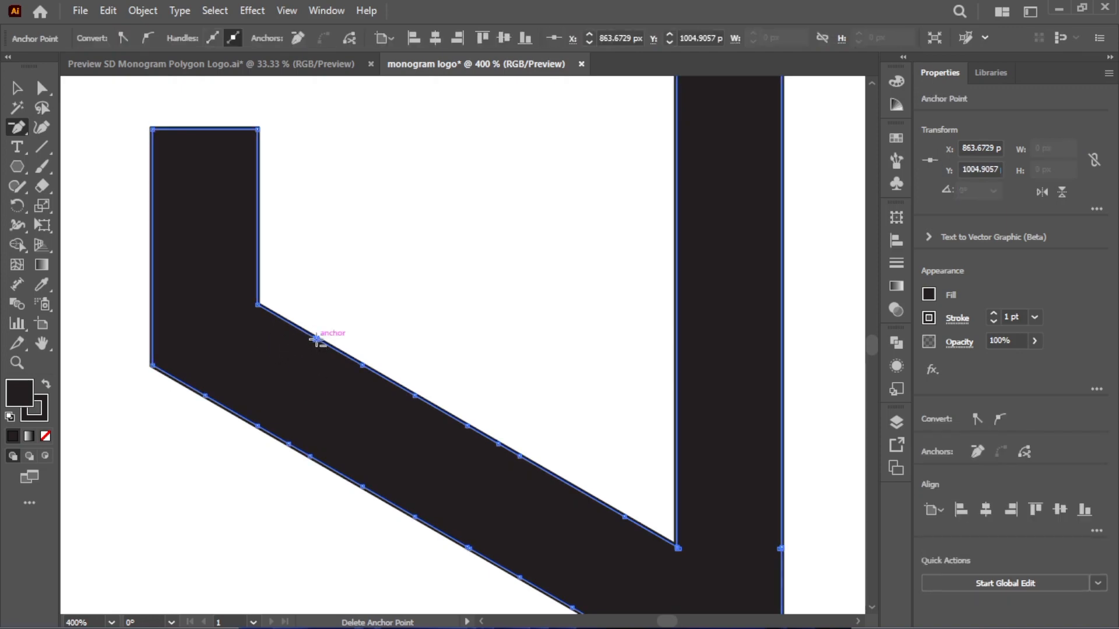
Step: Delete the remaining redundant anchor points along the S's lower inner diagonal, keeping only its corners
left_click(362, 365)
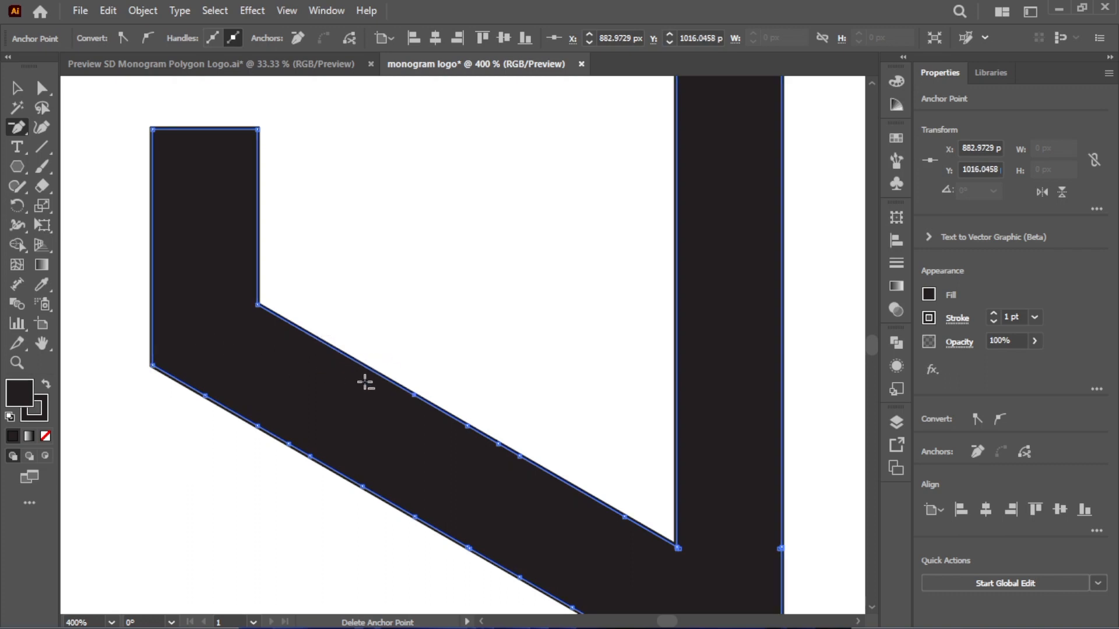
left_click(415, 396)
left_click(290, 446)
left_click(687, 344)
left_click(467, 425)
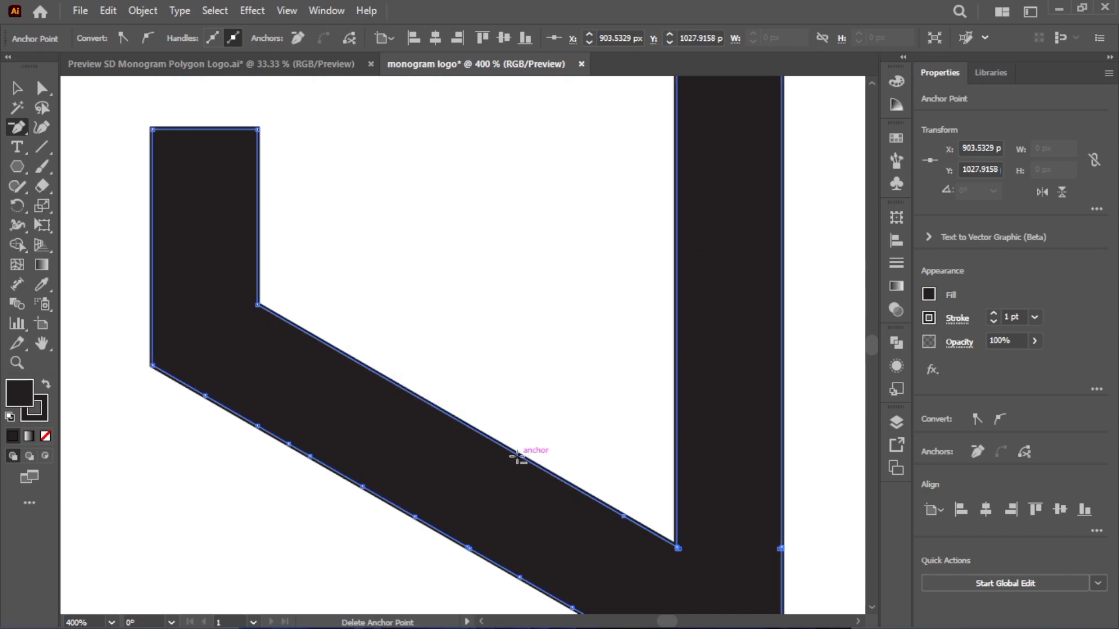
left_click(520, 457)
left_click(625, 517)
Step: Delete the redundant anchor points along the S's lower outer diagonal and on the adjoining vertical side facing the D
left_click(288, 444)
left_click(205, 395)
left_click(696, 344)
scroll(568, 432, "down", 3)
left_click(468, 372)
left_click(651, 477)
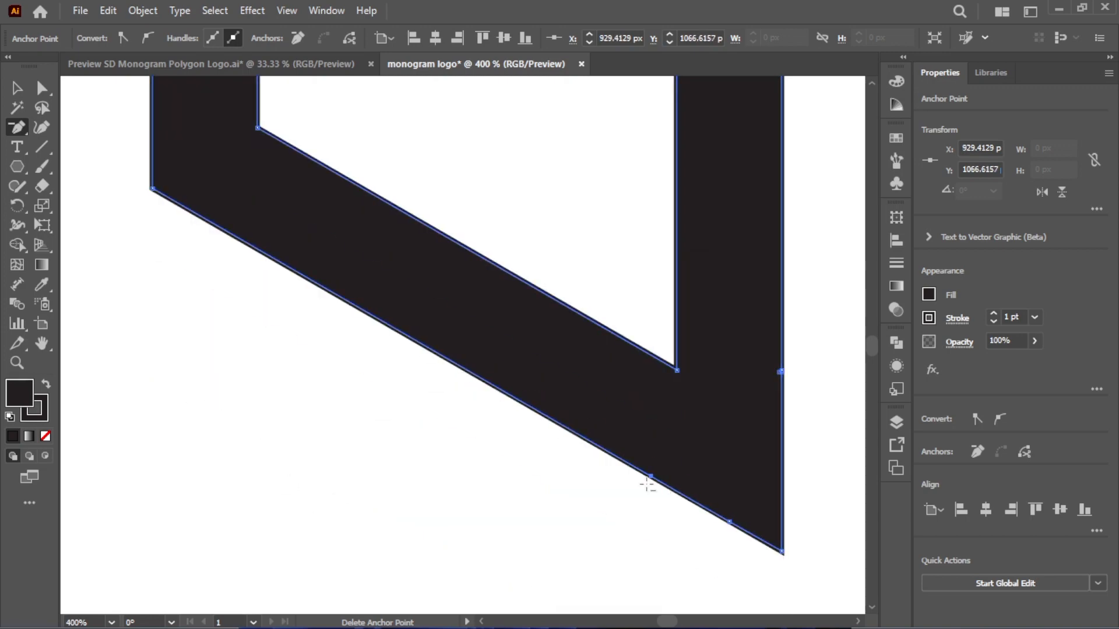
left_click(729, 522)
left_click_drag(780, 371, 330, 390)
left_click(330, 390)
Step: Delete the redundant anchor points along the S's upper inner diagonal
left_click_drag(330, 175, 455, 577)
left_click(283, 368)
left_click(335, 339)
left_click(387, 308)
left_click(440, 278)
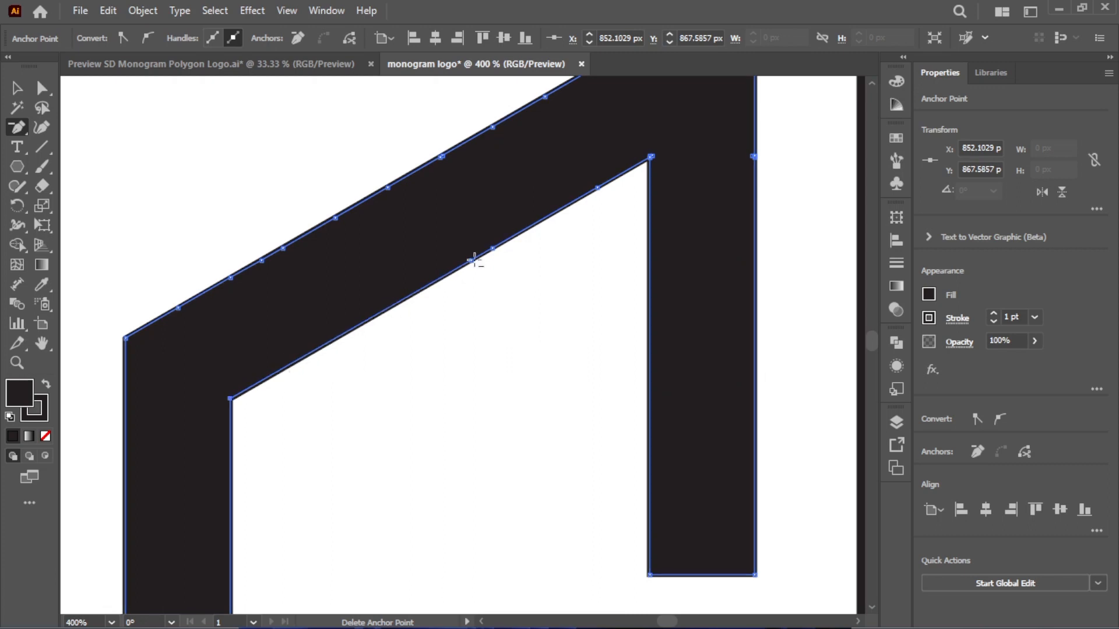
left_click(472, 261)
left_click_drag(649, 165, 405, 247)
Step: Delete the redundant anchor points along the S's upper outer diagonal, keeping only its corners
left_click(548, 262)
left_click(496, 291)
left_click(443, 322)
left_click(391, 352)
left_click(318, 396)
left_click(680, 186)
left_click(758, 140)
left_click(692, 345)
scroll(414, 162, "down", 3)
Step: Select the D compound path and delete the redundant anchor points along its lower diagonal, keeping the inner corner
left_click(17, 88)
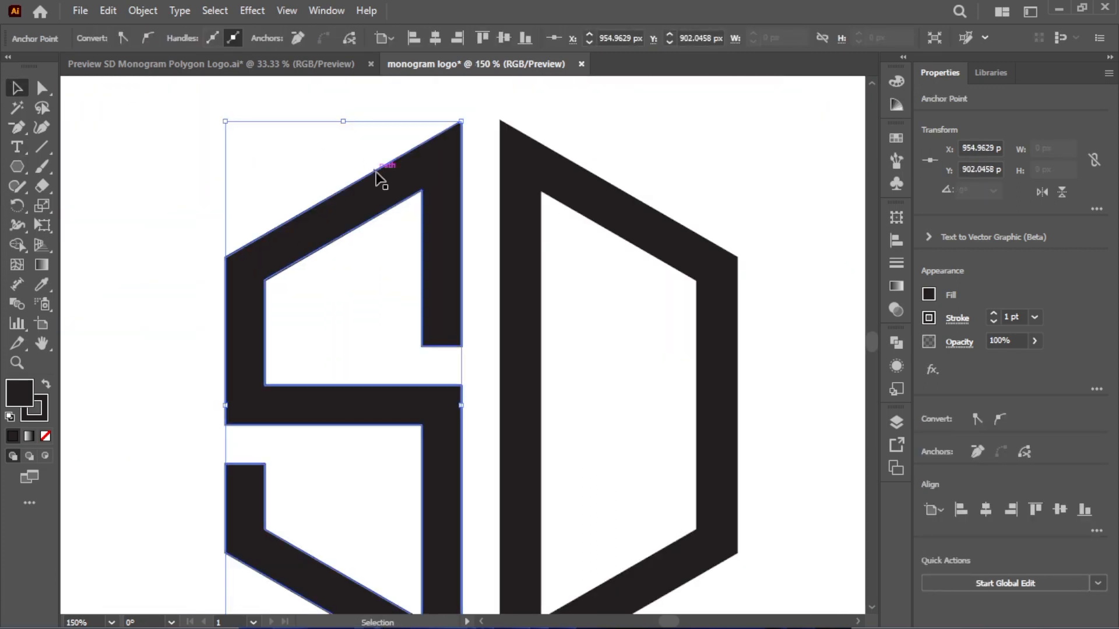
left_click_drag(524, 340, 492, 317)
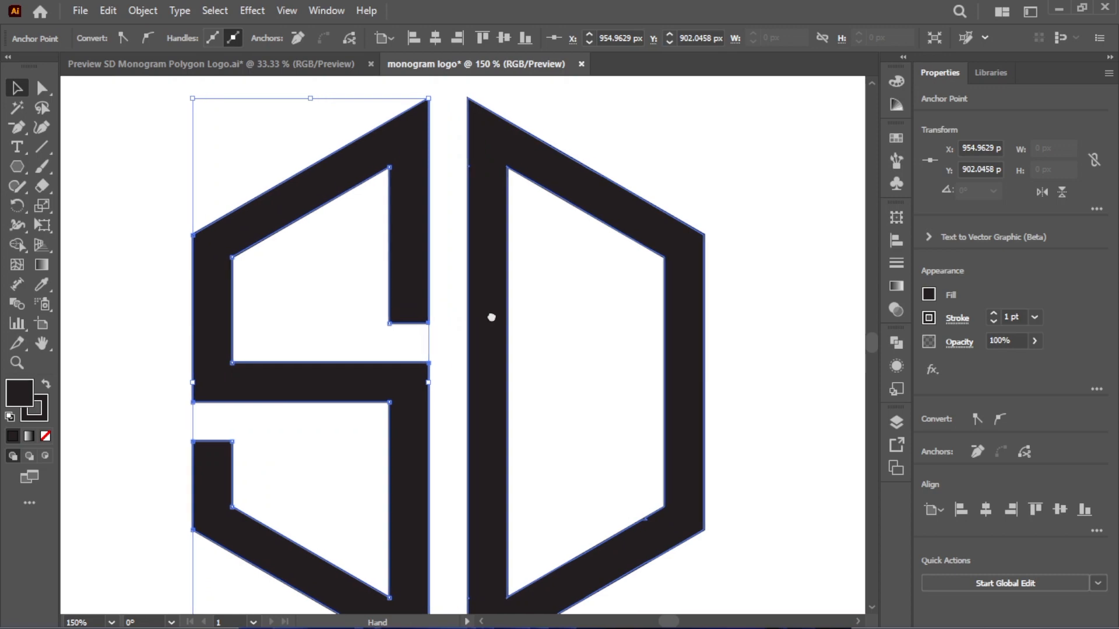
left_click(585, 352)
left_click_drag(732, 165, 542, 555)
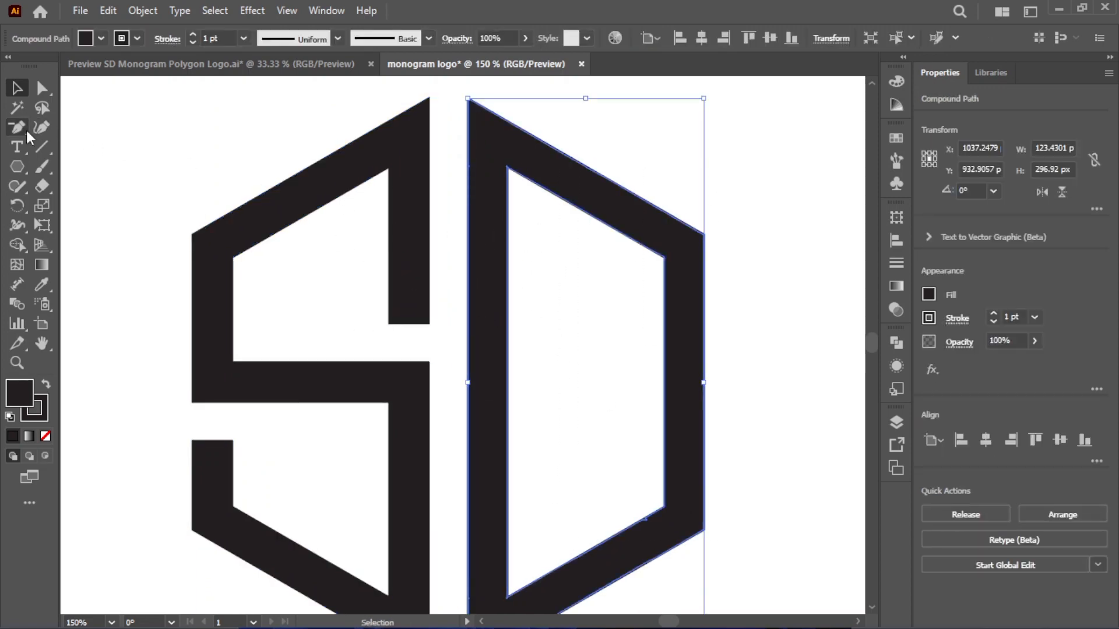
left_click_drag(27, 130, 75, 166)
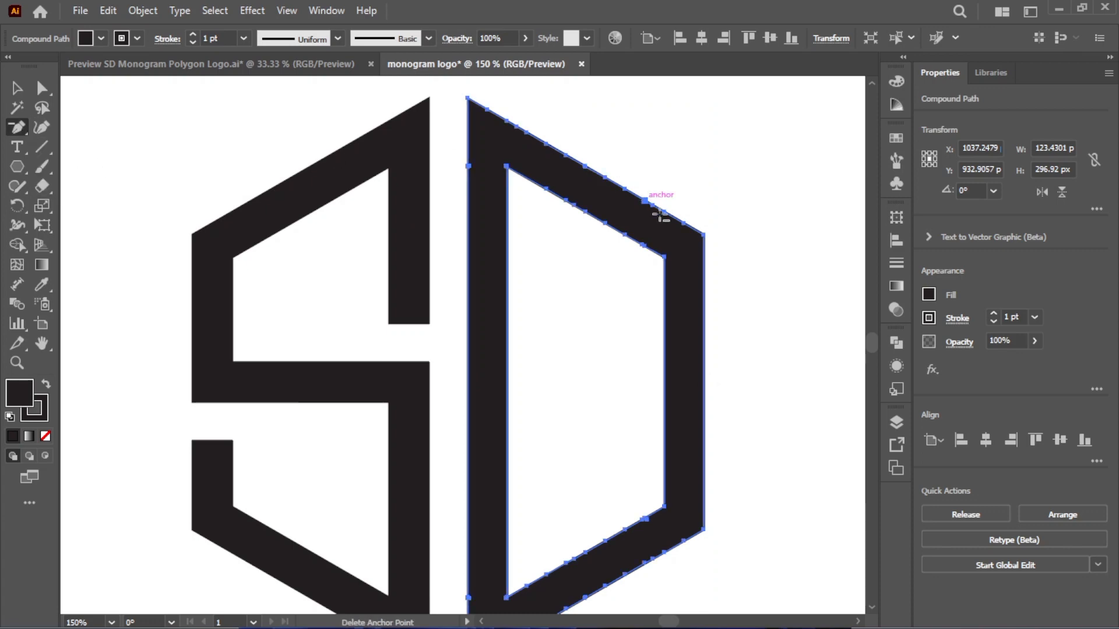
key("ctrl+plus")
key("ctrl+plus")
key("ctrl+plus")
left_click_drag(632, 565, 687, 88)
left_click(683, 231)
left_click(576, 291)
left_click(524, 321)
left_click(471, 350)
left_click(420, 380)
left_click(365, 414)
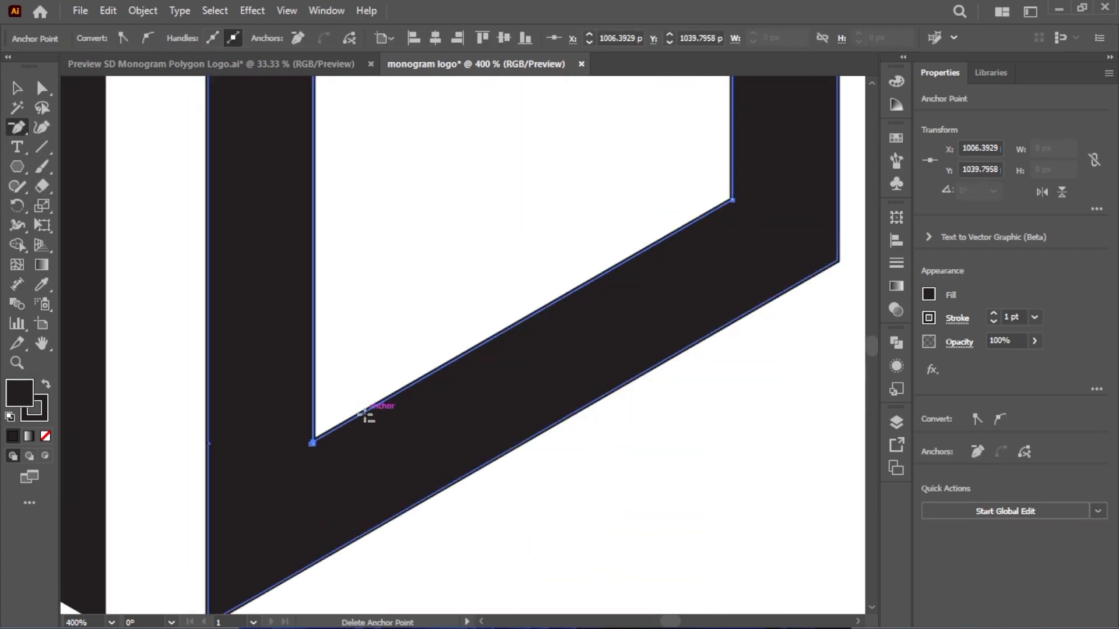
left_click(313, 444)
key("ctrl+z")
Step: Delete the redundant anchor points along the D's upper inner diagonal
scroll(405, 452, "up", 10)
left_click(628, 357)
left_click(575, 327)
left_click(524, 297)
left_click(471, 268)
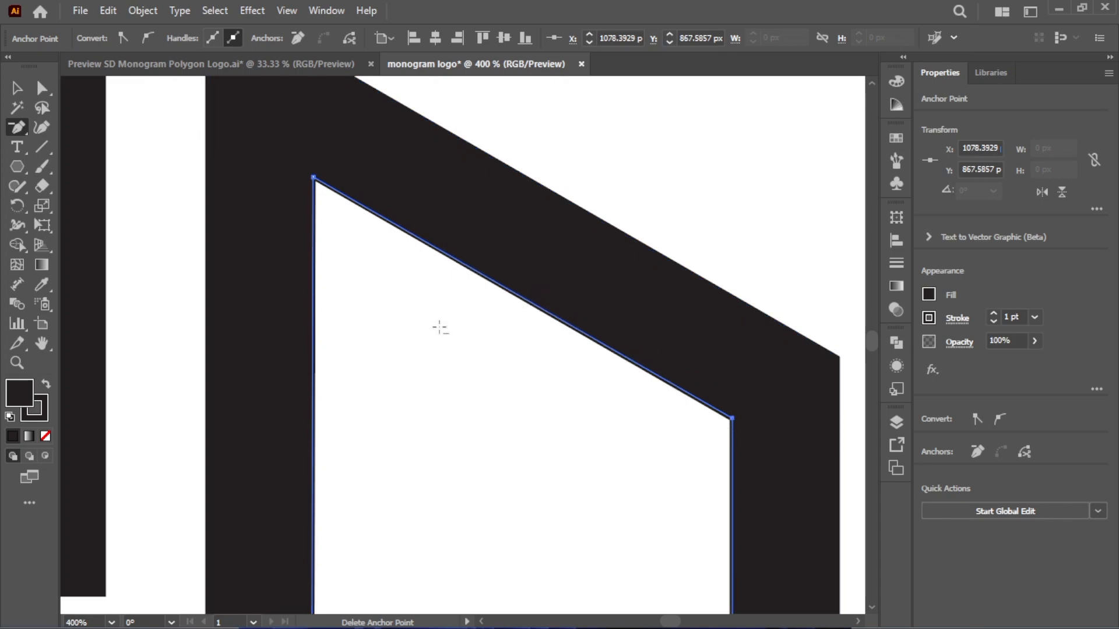
Step: Delete the redundant anchor points along the D's upper outer diagonal, keeping only its corners
key("ctrl+minus")
key("ctrl+minus")
key("ctrl+minus")
key("ctrl+minus")
key("ctrl+minus")
key("ctrl+plus")
left_click(18, 89)
left_click(18, 127)
key("ctrl+plus")
key("ctrl+plus")
scroll(386, 190, "up", 5)
left_click(385, 190)
left_click(438, 219)
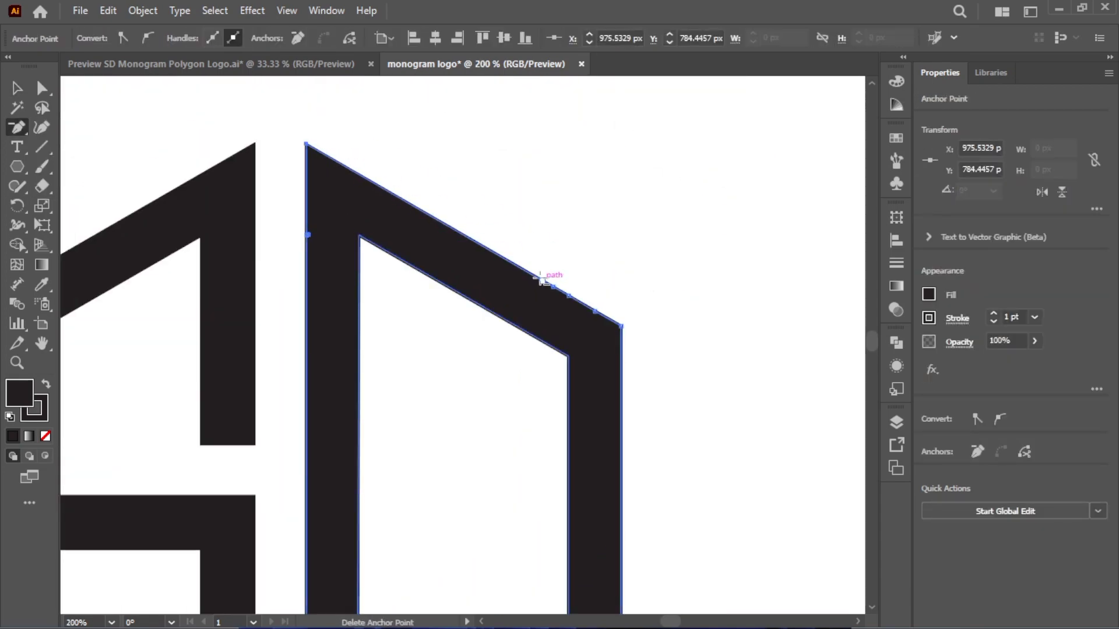
left_click(569, 295)
left_click(595, 312)
Step: Delete the redundant anchor points along the D's lower outer diagonal and its straight left edge
scroll(595, 312, "down", 10)
left_click(595, 420)
left_click(451, 502)
left_click(362, 554)
left_click(306, 494)
scroll(561, 163, "up", 3)
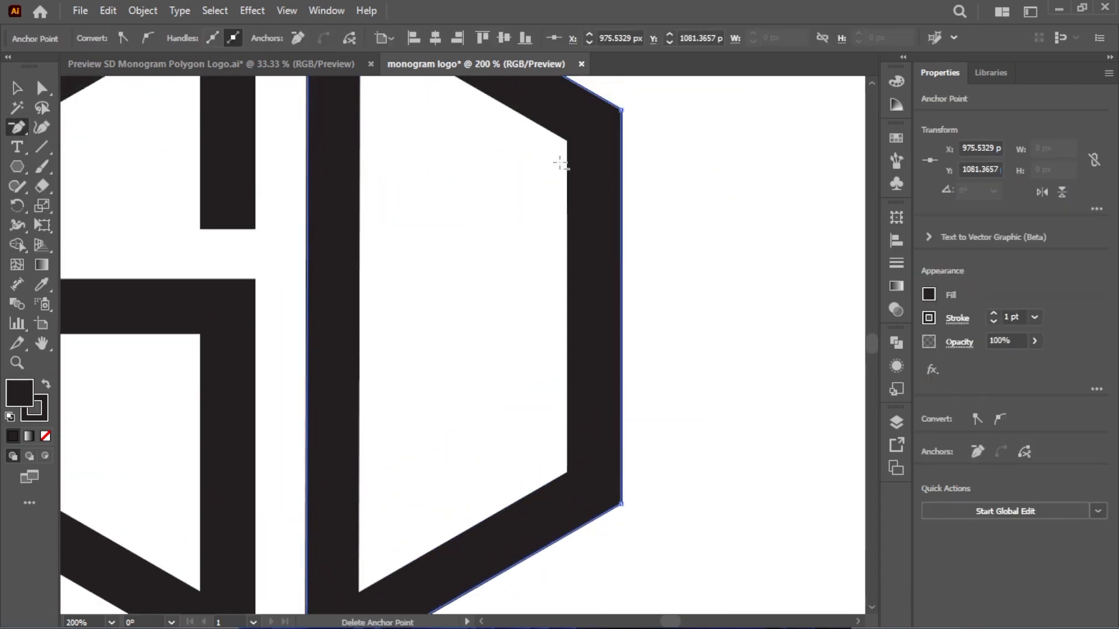
scroll(561, 163, "up", 3)
left_click(309, 169)
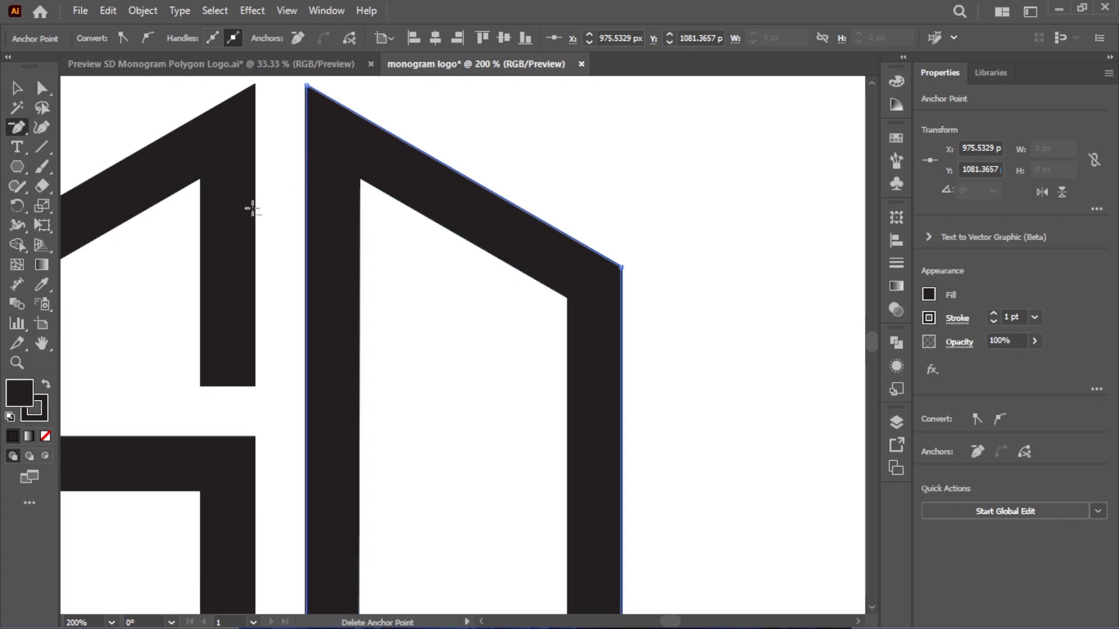
Step: Examine the cleaned-up S and D outlines across the whole monogram
left_click(17, 87)
key("ctrl+minus")
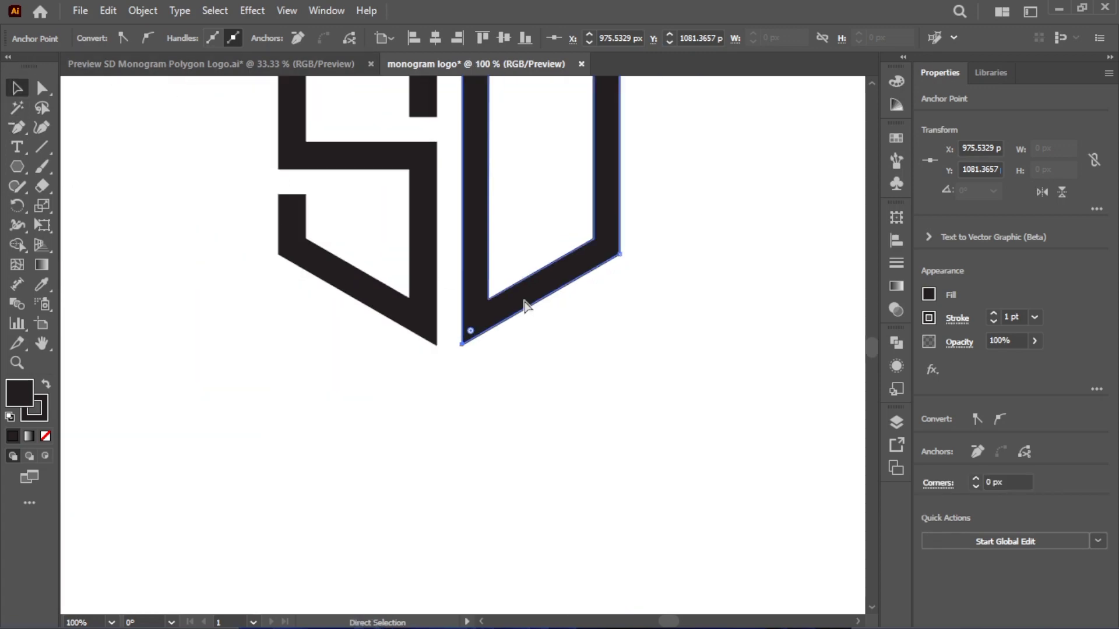
key("ctrl+plus")
left_click_drag(554, 213, 619, 424)
key("ctrl+minus")
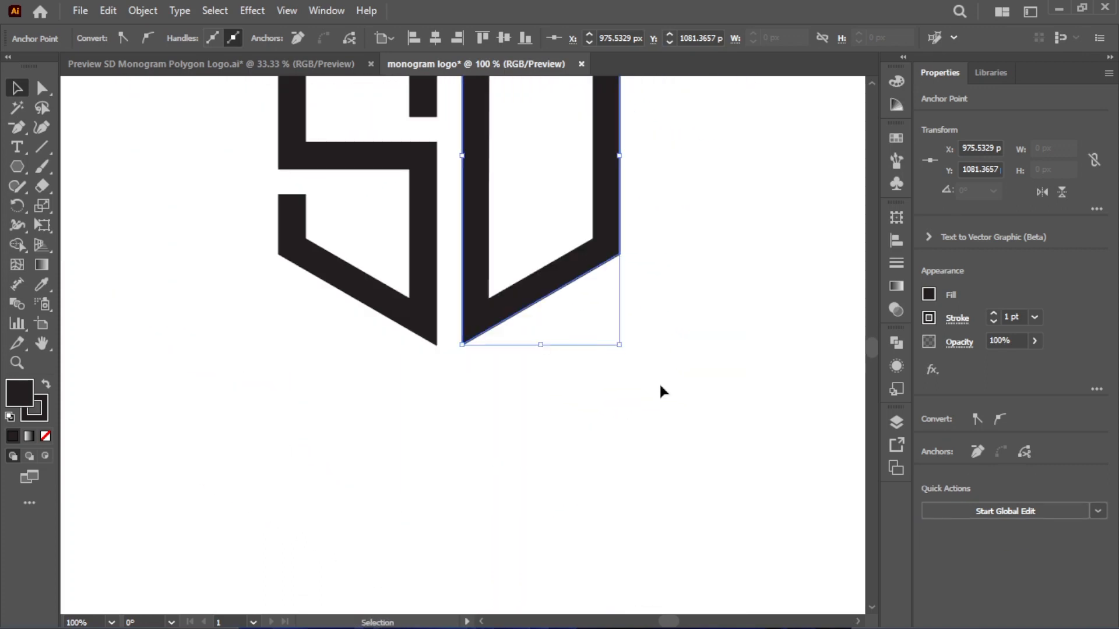
scroll(515, 245, "up", 1)
left_click_drag(516, 245, 440, 408)
left_click(597, 374)
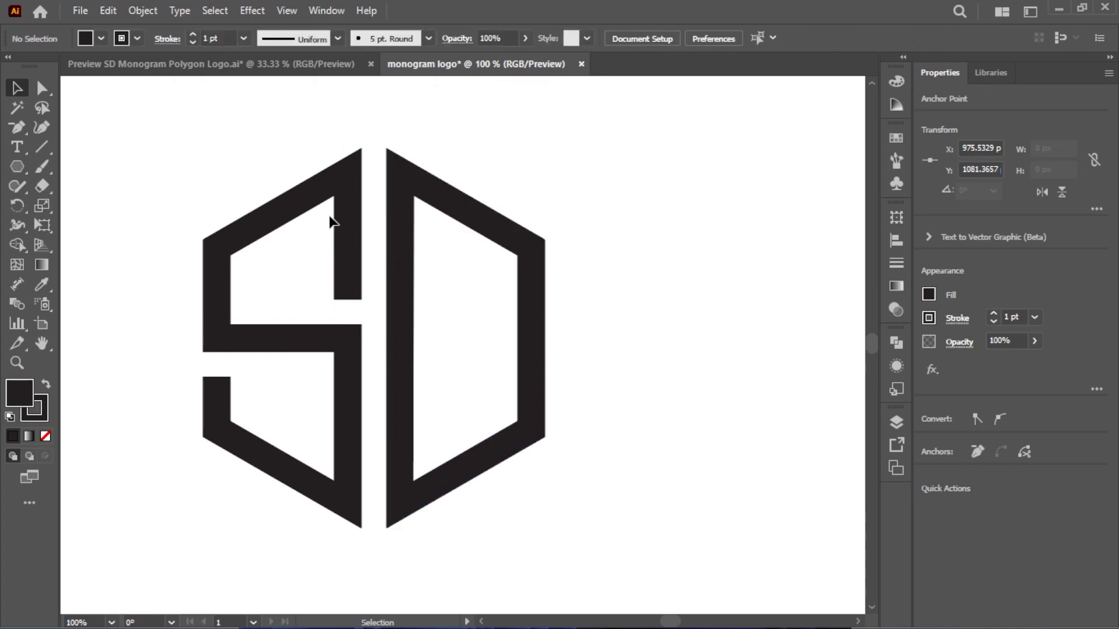
left_click_drag(132, 135, 666, 535)
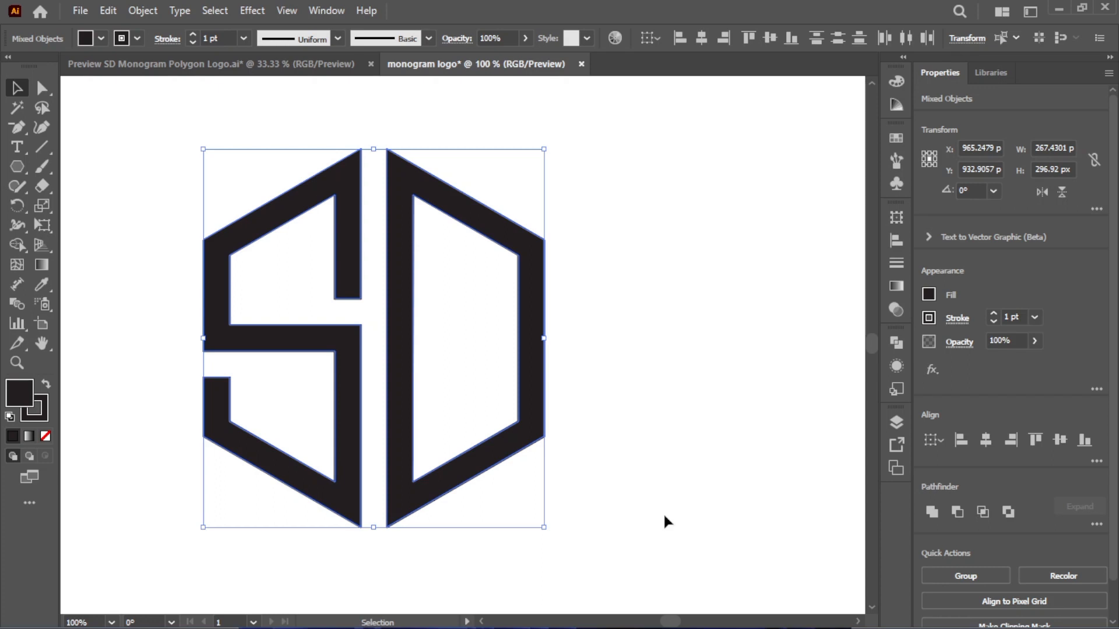
left_click(597, 371)
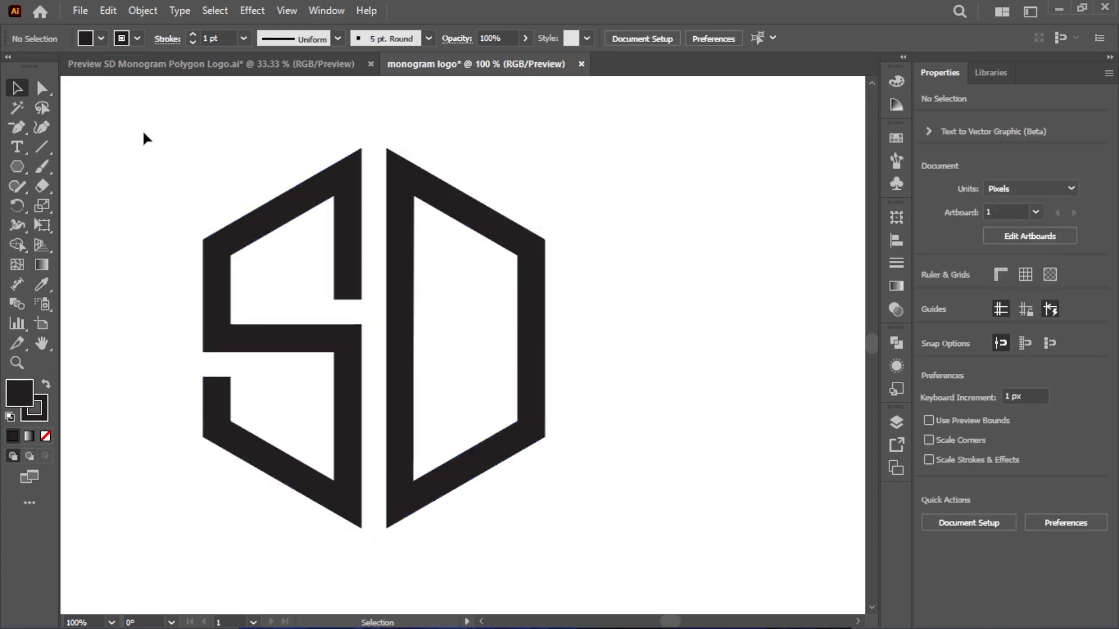
Step: Select both letters and thicken them by setting their stroke weight to 13 pt
key("ctrl+a")
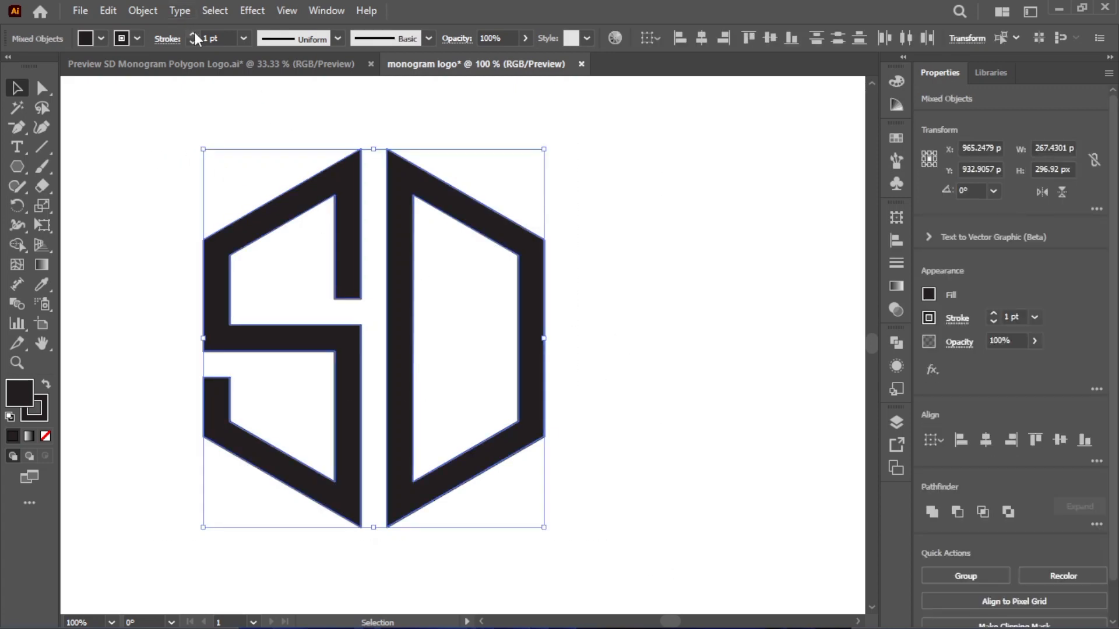
left_click(194, 34)
left_click(194, 34)
left_click(194, 34)
left_click(194, 34)
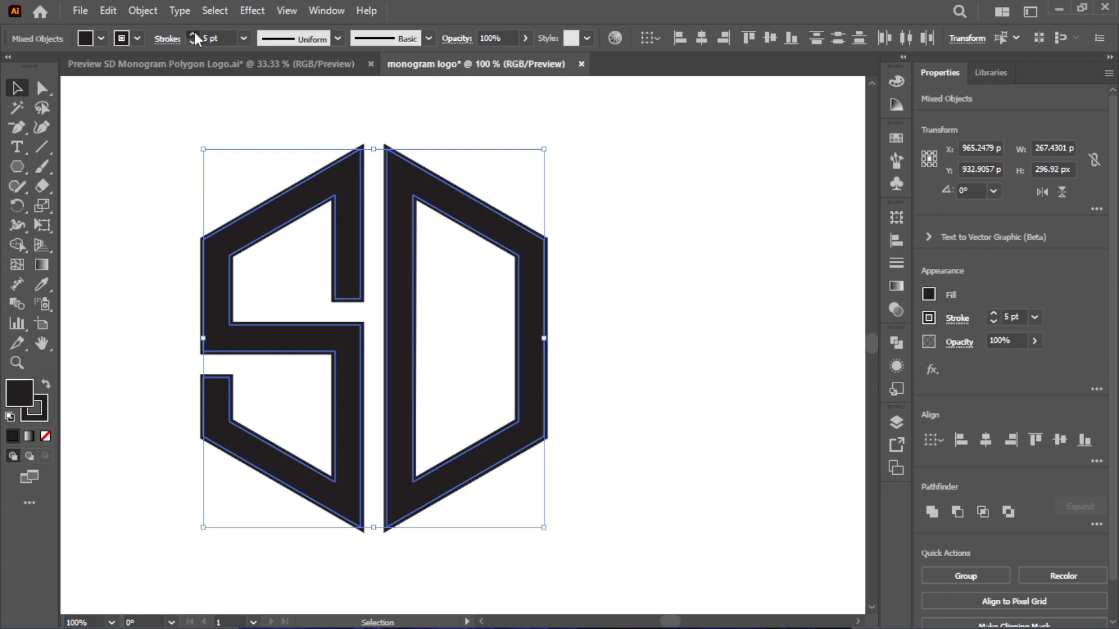
left_click(194, 34)
left_click(194, 34)
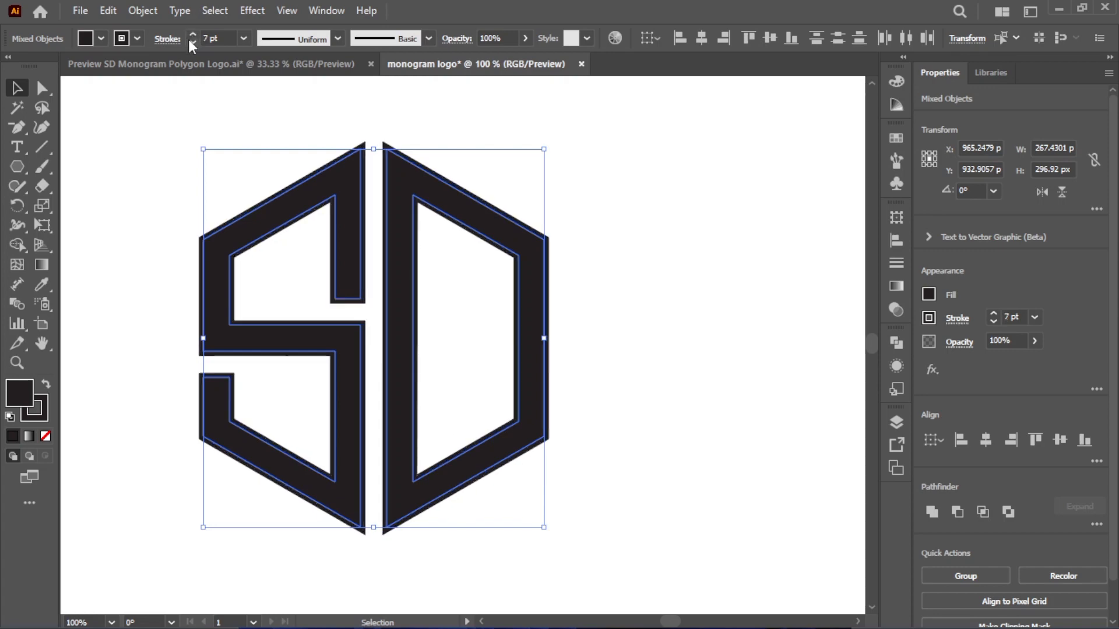
left_click(191, 31)
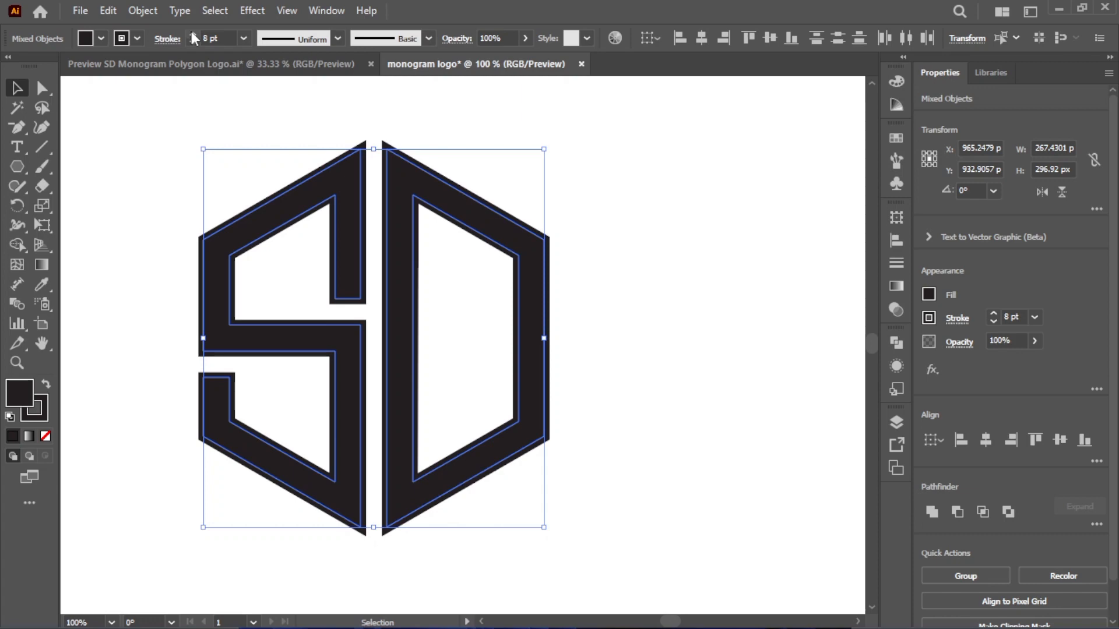
left_click(191, 34)
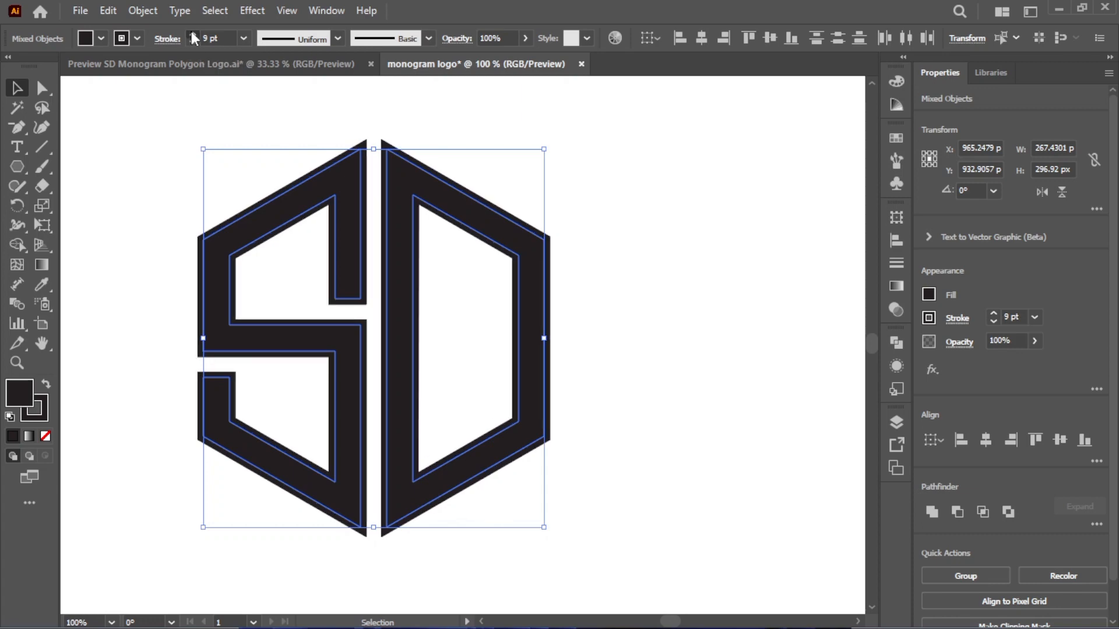
left_click(192, 34)
left_click(192, 35)
left_click(191, 34)
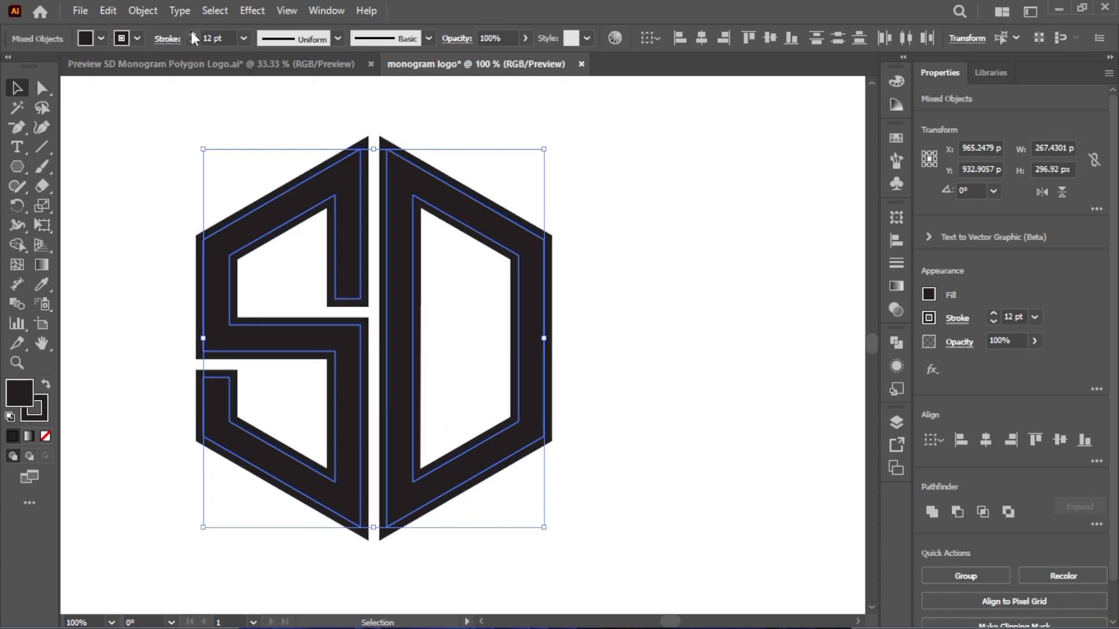
left_click(192, 34)
left_click(191, 34)
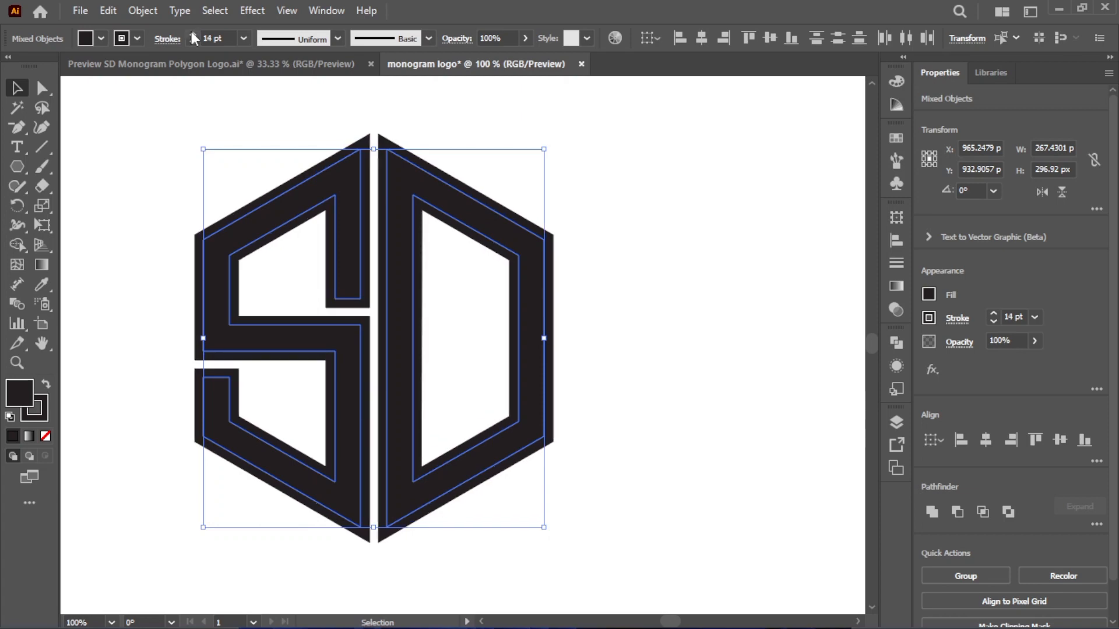
left_click(192, 34)
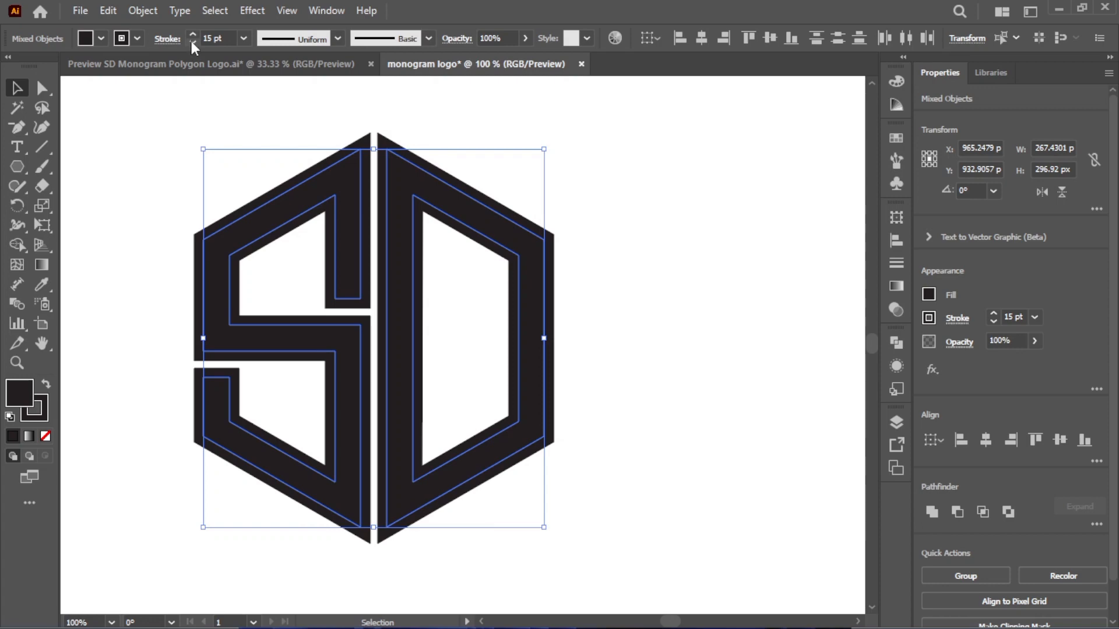
left_click(192, 42)
left_click(192, 42)
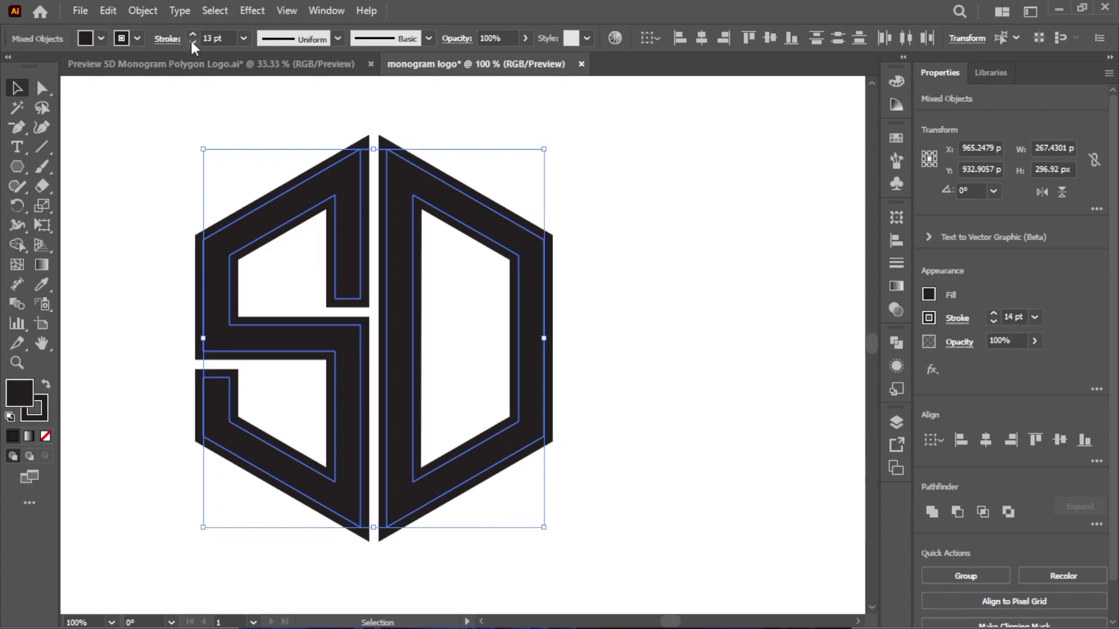
Step: Expand the fills and strokes of both letters into filled shapes
left_click_drag(140, 120, 583, 353)
scroll(588, 338, "up", 3)
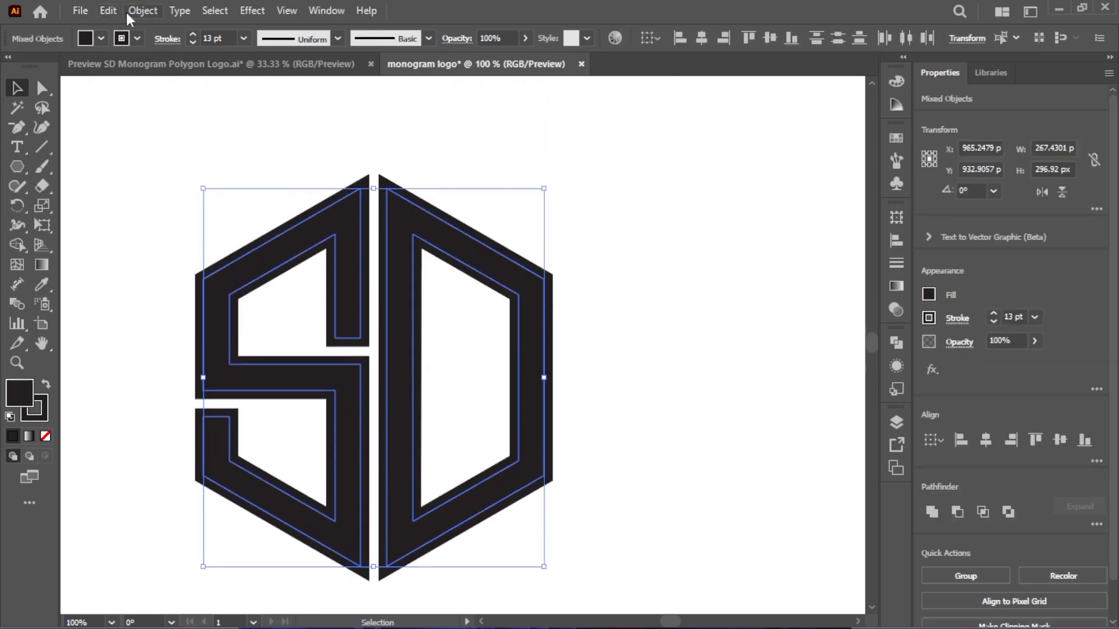
left_click(108, 12)
left_click(108, 11)
left_click(142, 10)
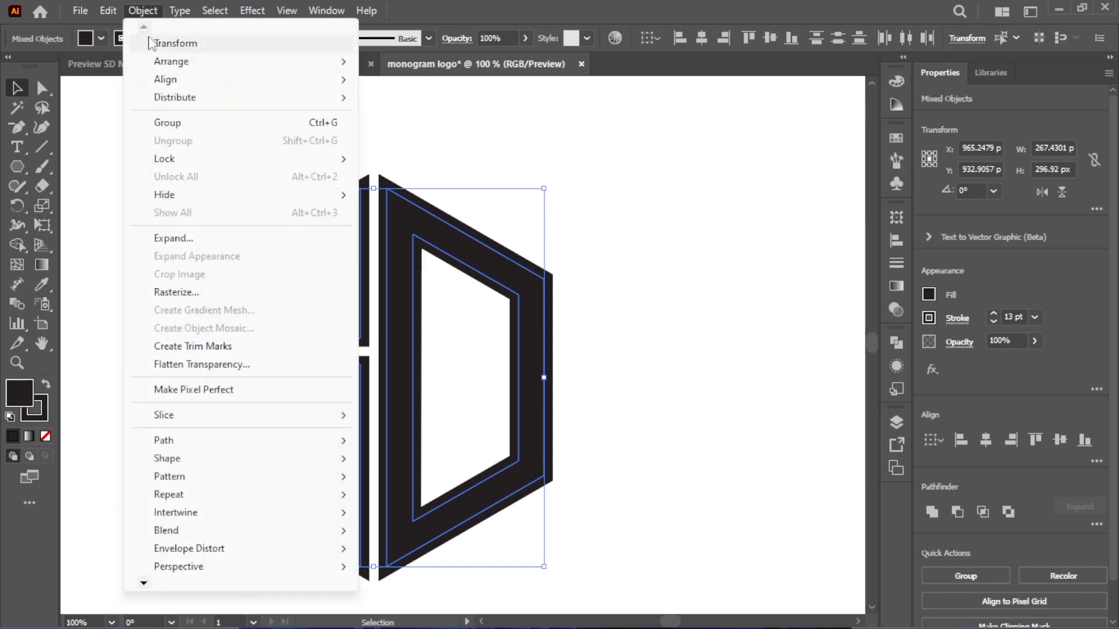
left_click(189, 244)
left_click(539, 418)
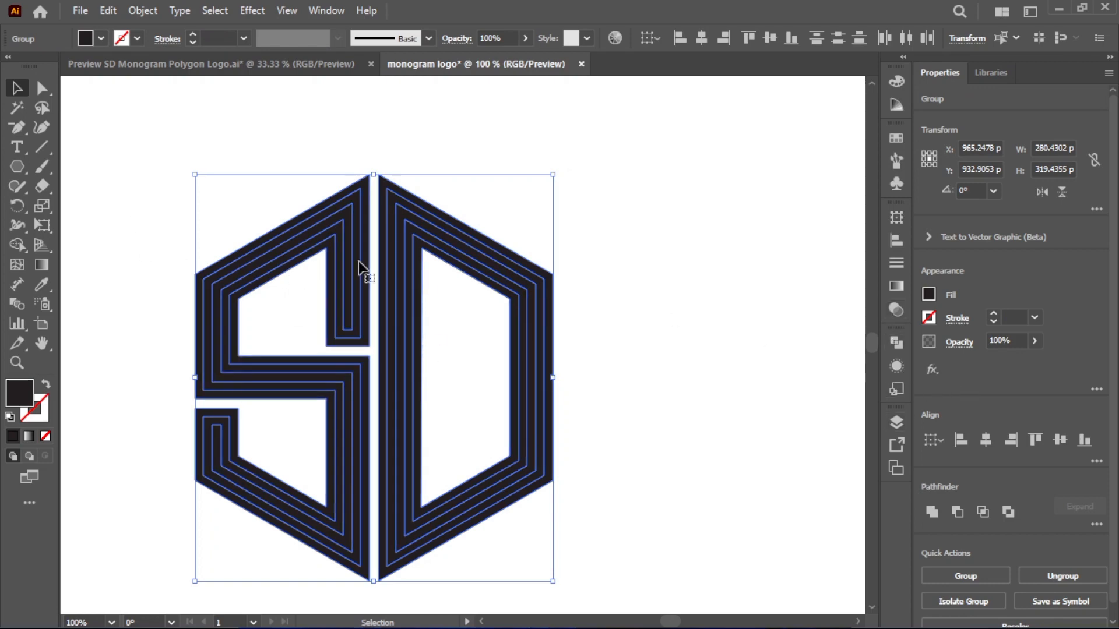
Step: Merge the expanded fill and stroke shapes of the letters with Pathfinder Unite and deselect the result
left_click(896, 344)
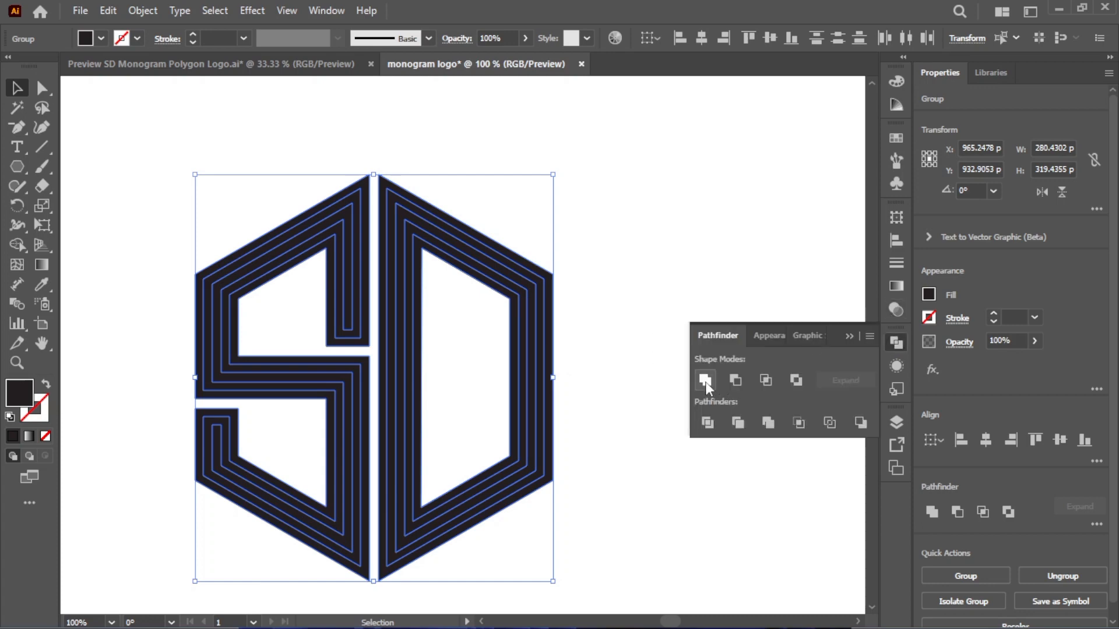
left_click(704, 381)
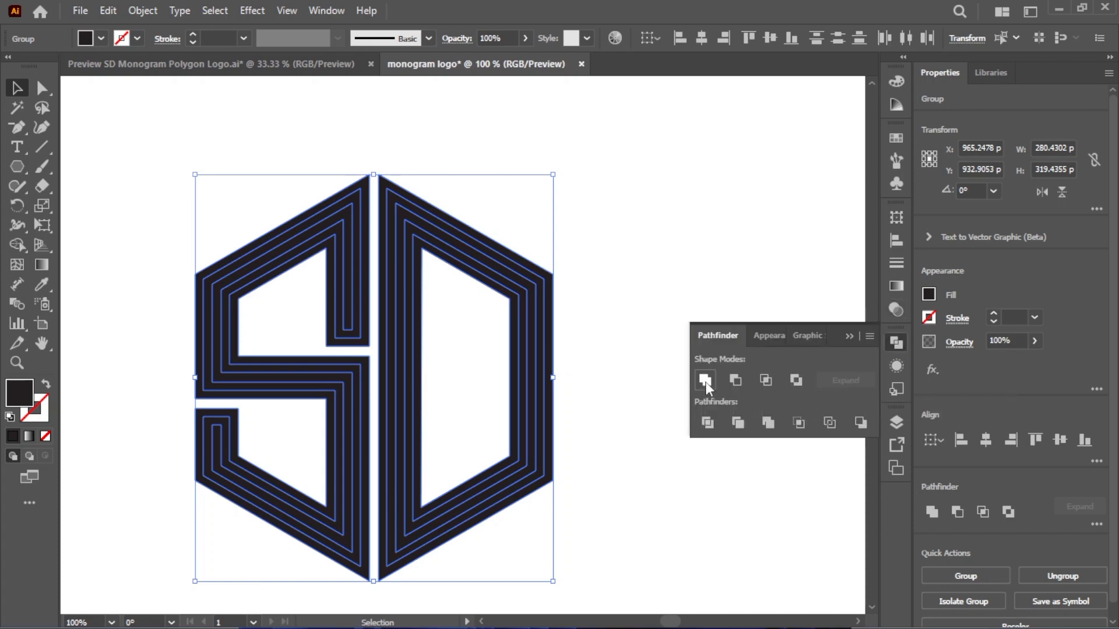
left_click(849, 336)
left_click(187, 181)
Step: Move the united monogram slightly up and to the right on the artboard, and deselect it
left_click(382, 444)
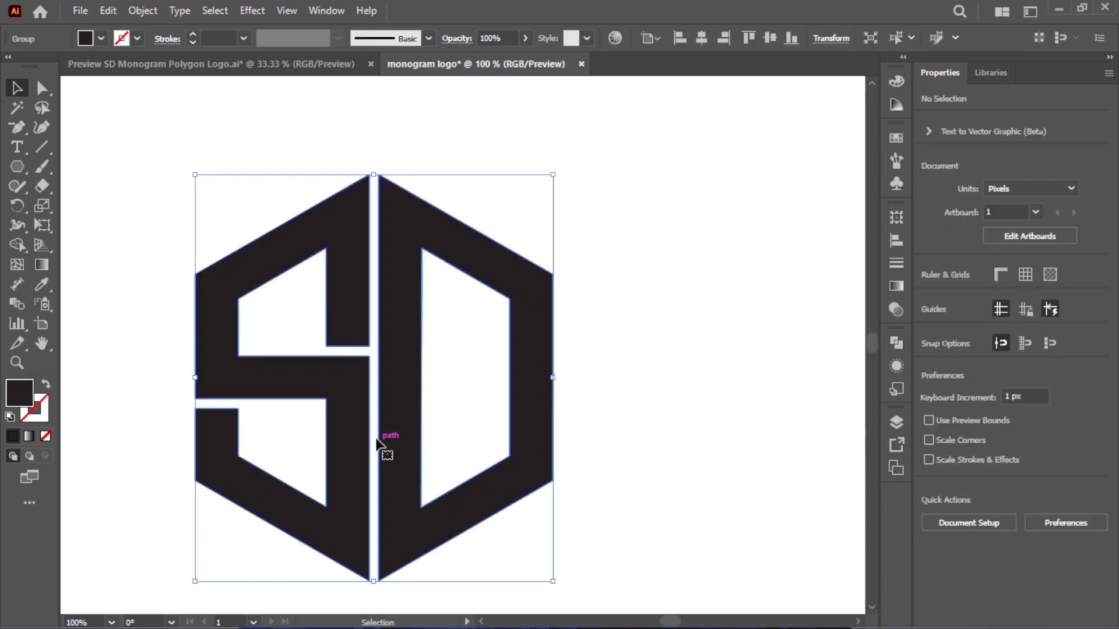
left_click_drag(387, 432, 450, 396)
left_click(711, 357)
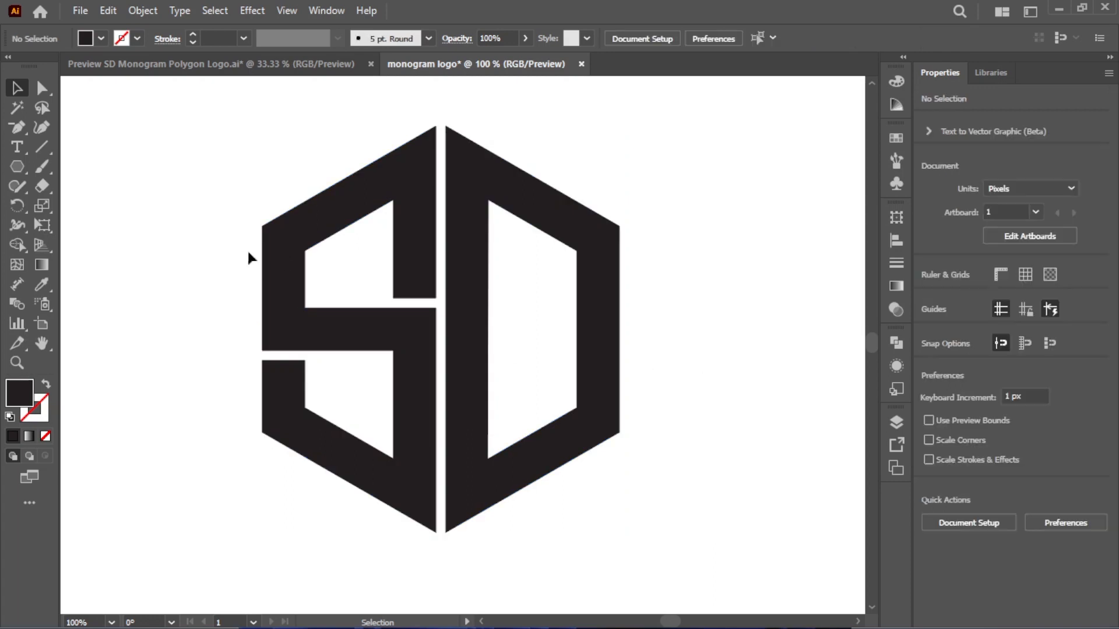